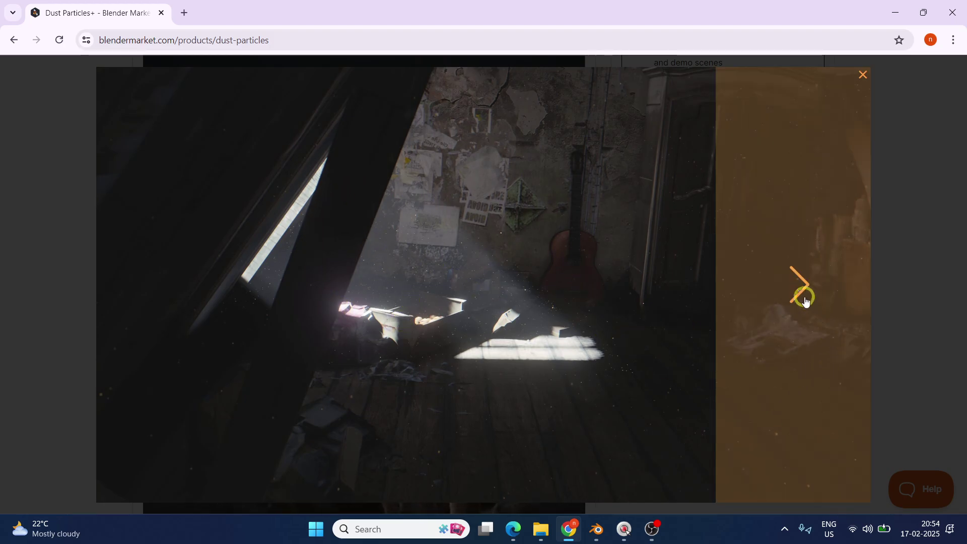
# Browse the preview images in the Dust Particles+ product gallery and close the enlarged view
pyautogui.click(802, 292)
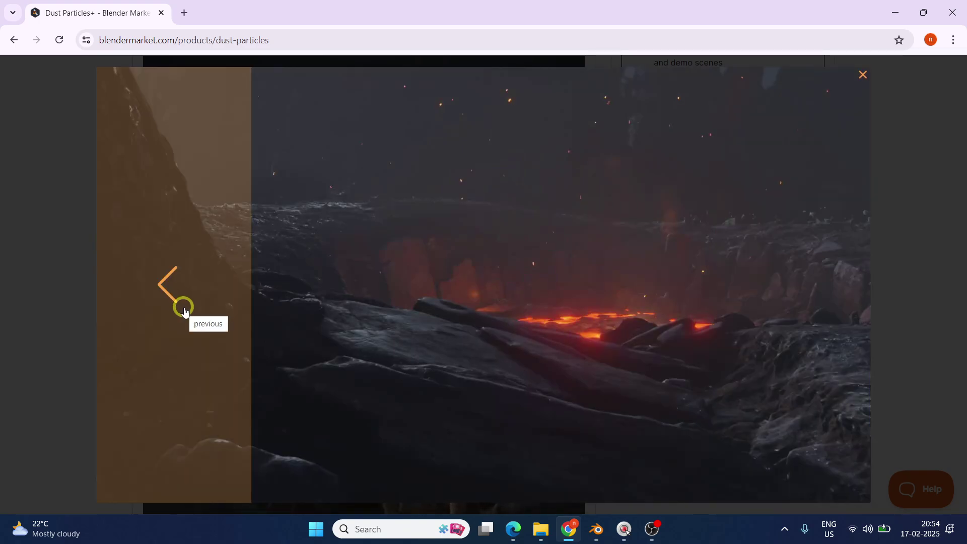
pyautogui.click(817, 299)
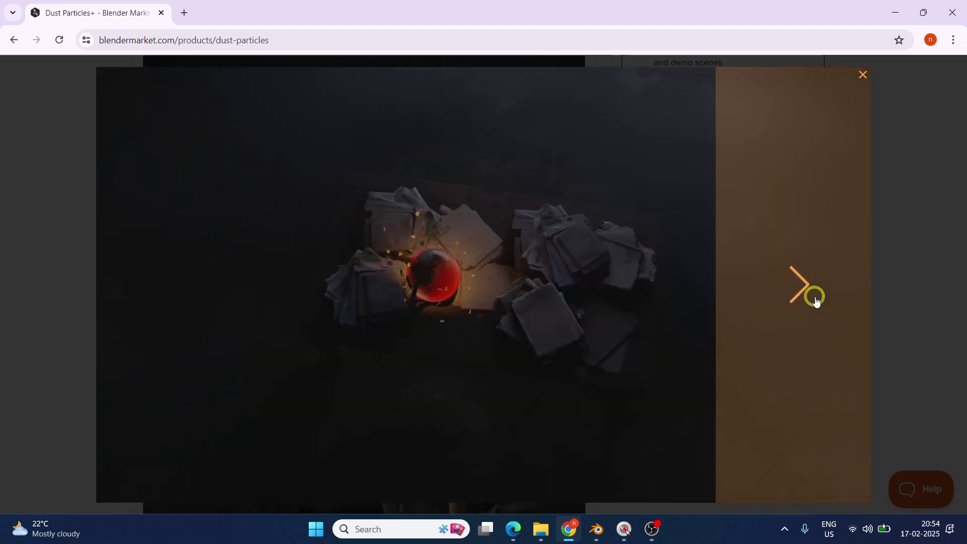
pyautogui.click(816, 301)
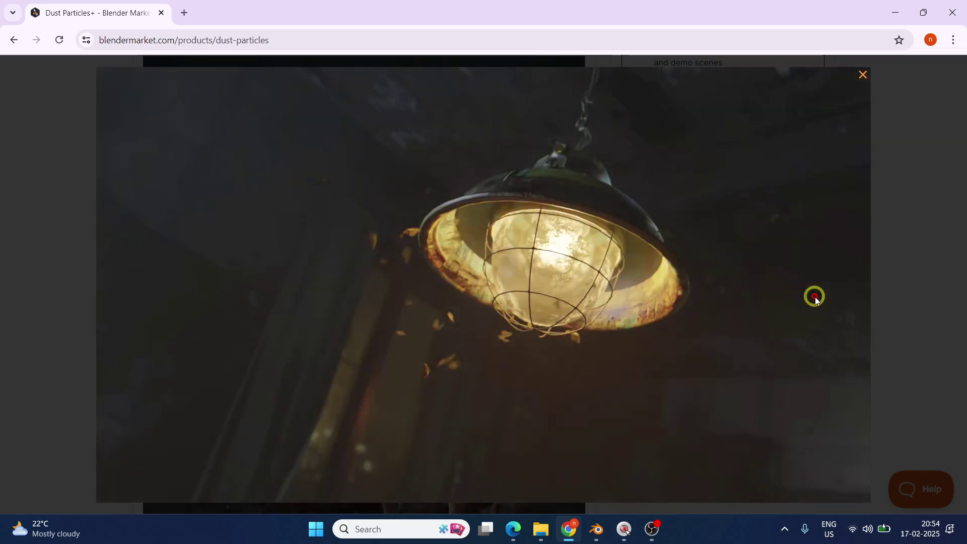
pyautogui.click(817, 301)
pyautogui.click(816, 301)
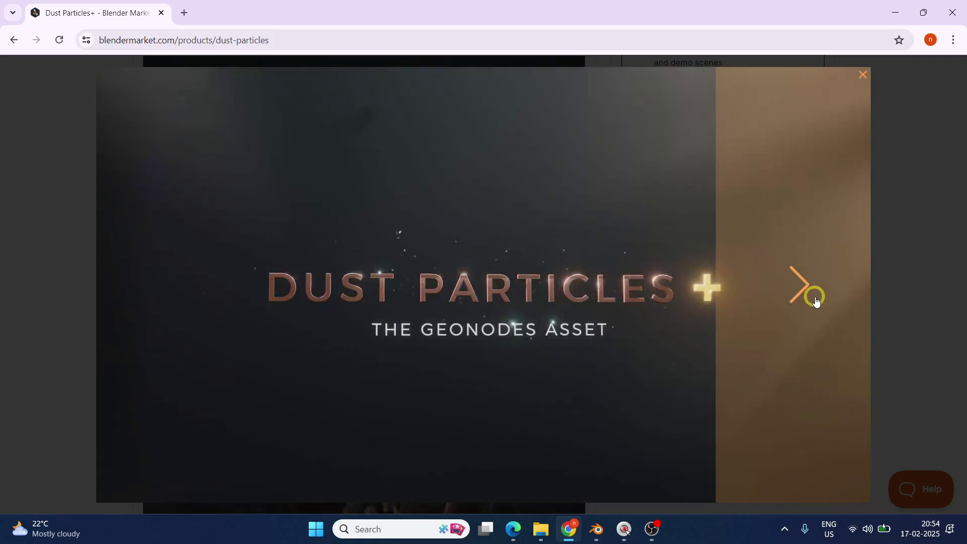
pyautogui.click(837, 280)
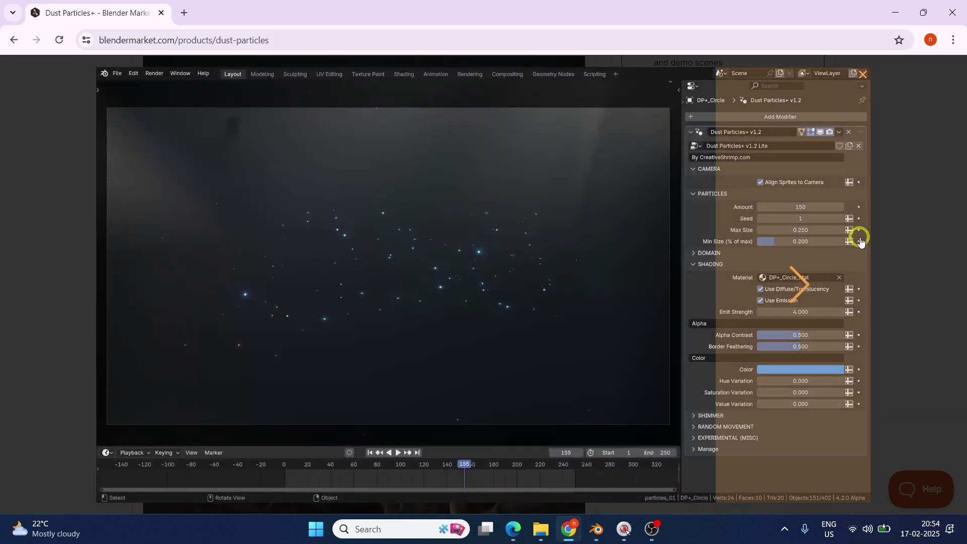
pyautogui.click(861, 242)
# Examine the Dust Particles+ product description, quick start section and version update notes
pyautogui.scroll(-2, 808, 263)
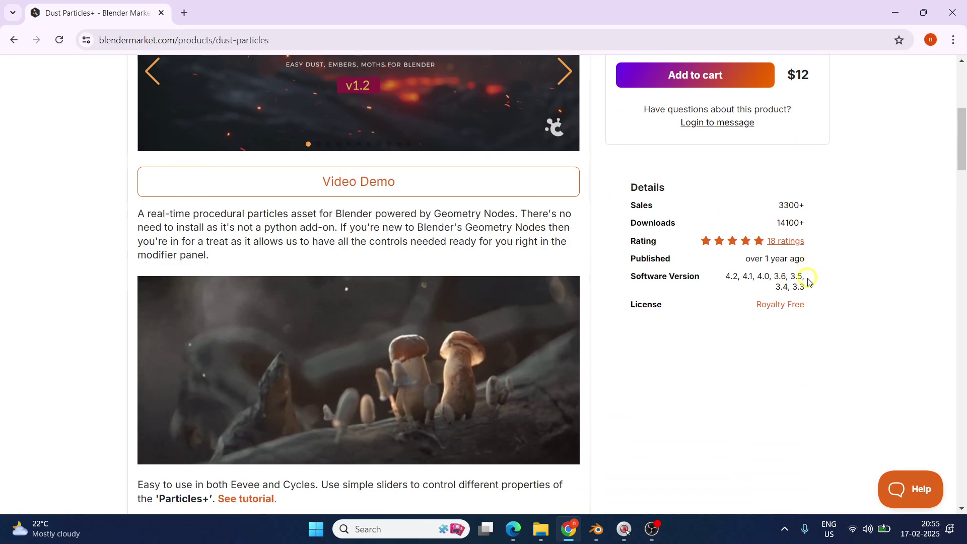
pyautogui.scroll(-2, 809, 277)
pyautogui.scroll(-3, 801, 280)
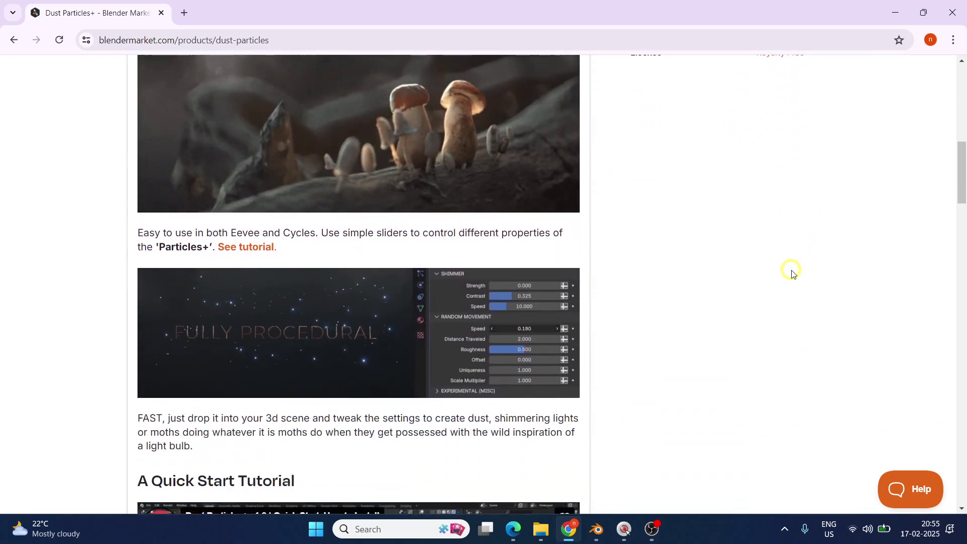
pyautogui.scroll(-7, 792, 274)
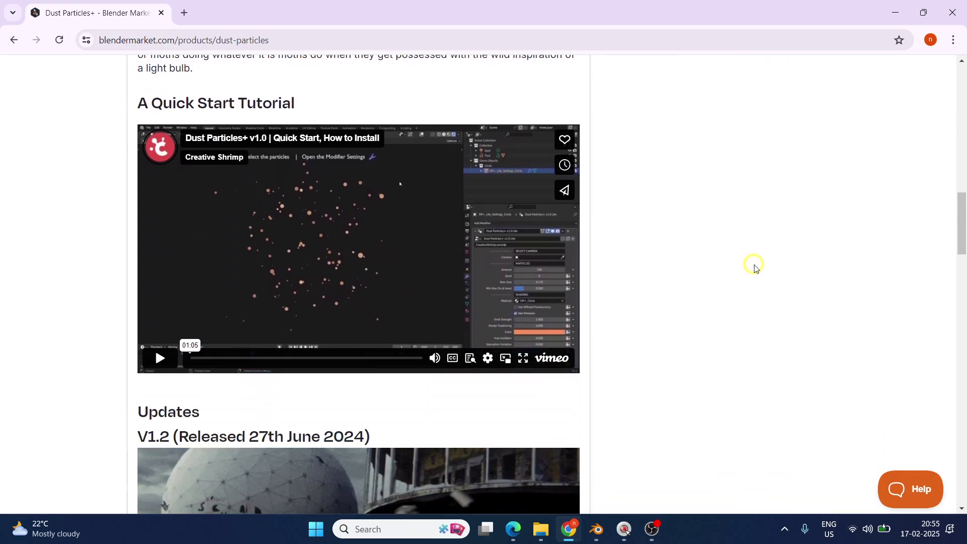
pyautogui.scroll(-6, 716, 267)
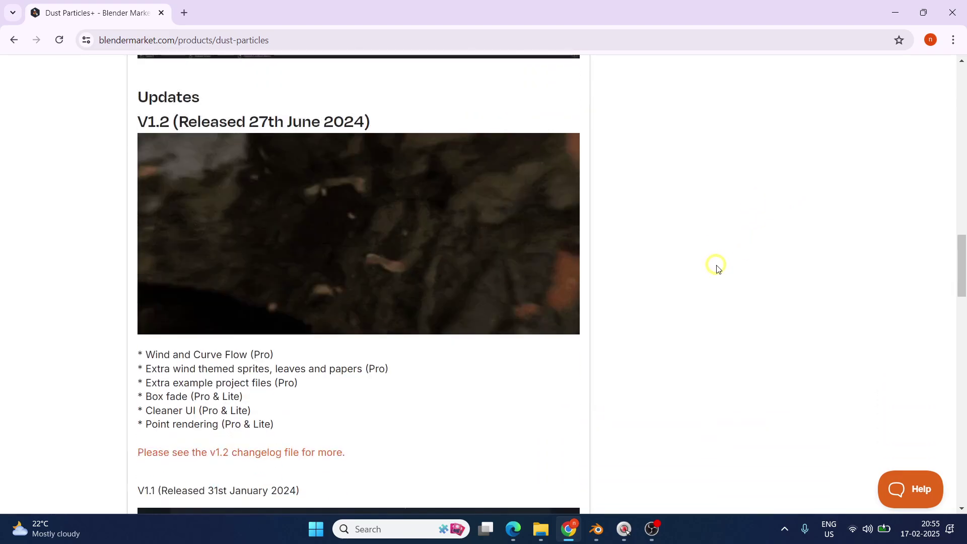
pyautogui.scroll(-1, 716, 268)
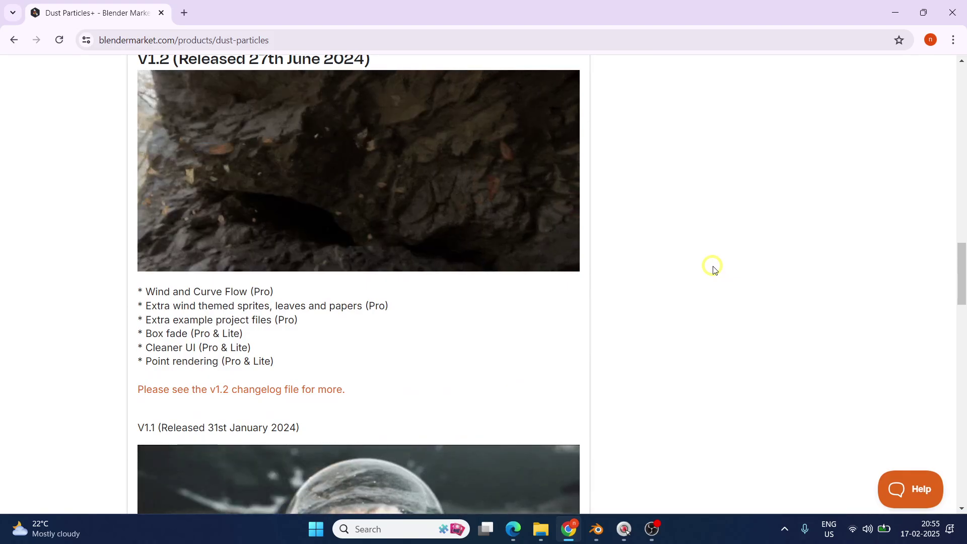
pyautogui.scroll(20, 713, 268)
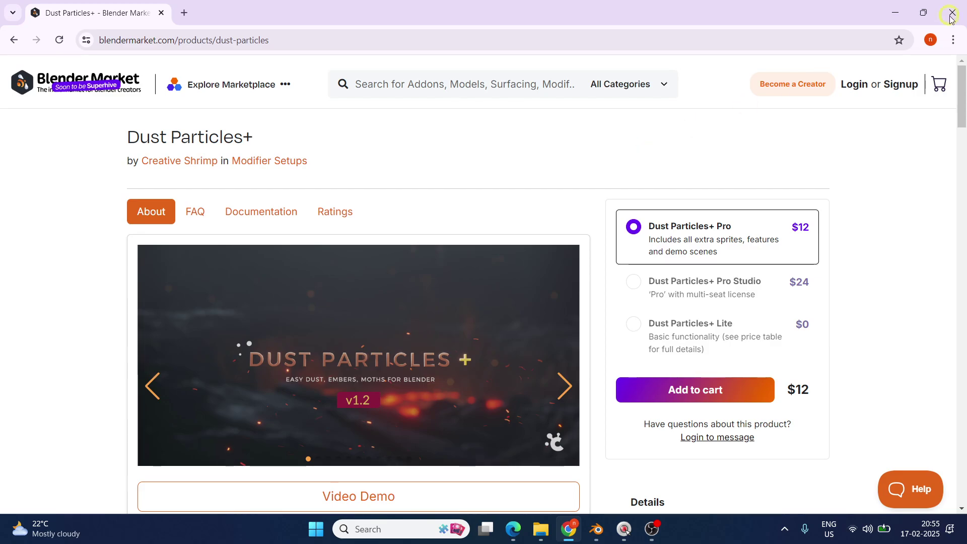
# Switch to Blender and open the File Paths section of the preferences
pyautogui.click(895, 12)
pyautogui.click(895, 12)
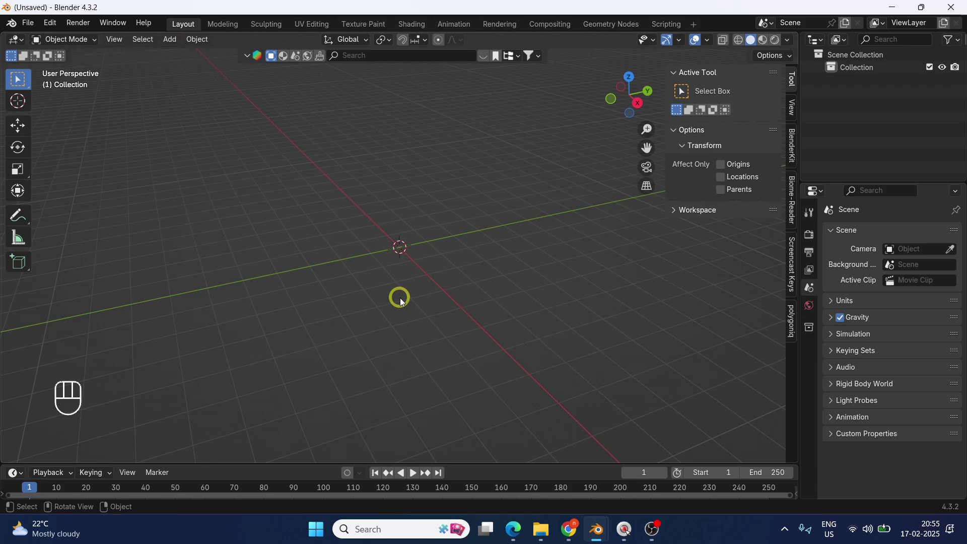
pyautogui.click(52, 26)
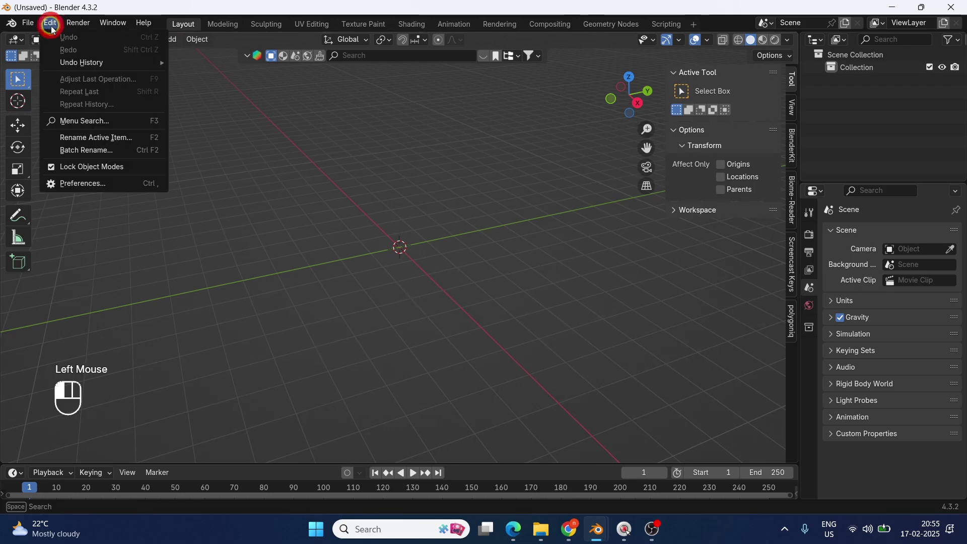
pyautogui.click(74, 182)
pyautogui.click(43, 140)
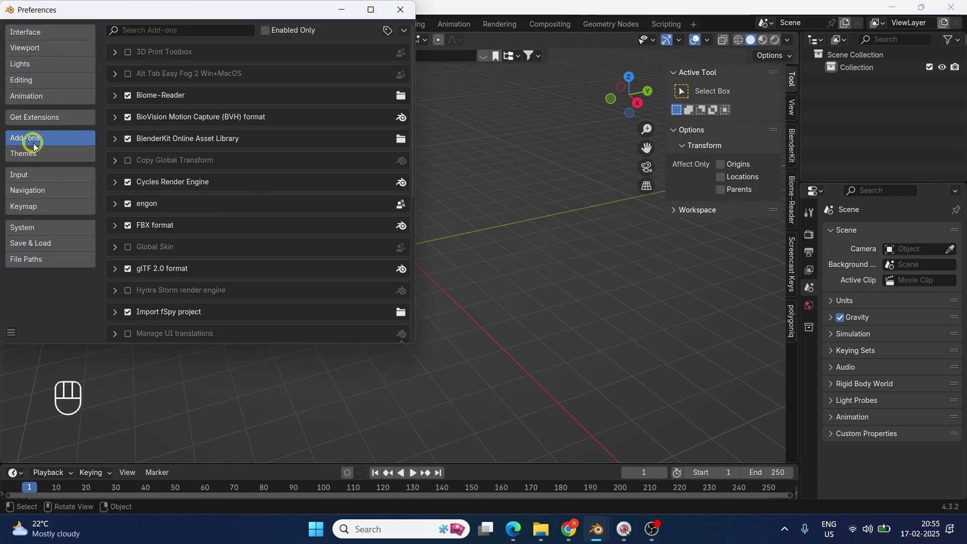
pyautogui.click(61, 265)
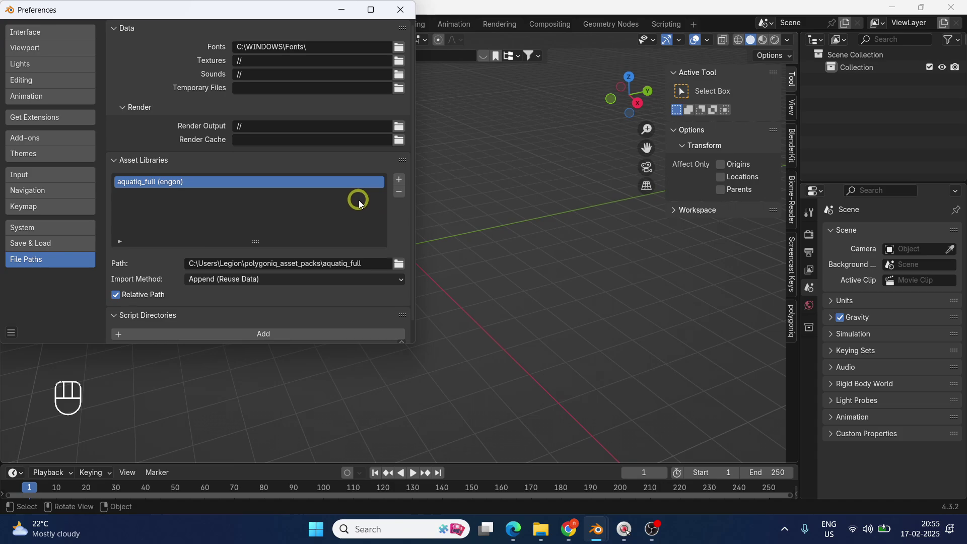
# Add the folder D:\Blender\New folder (2)\Dust Particles+ v1.2 Pro as a new asset library
pyautogui.click(400, 179)
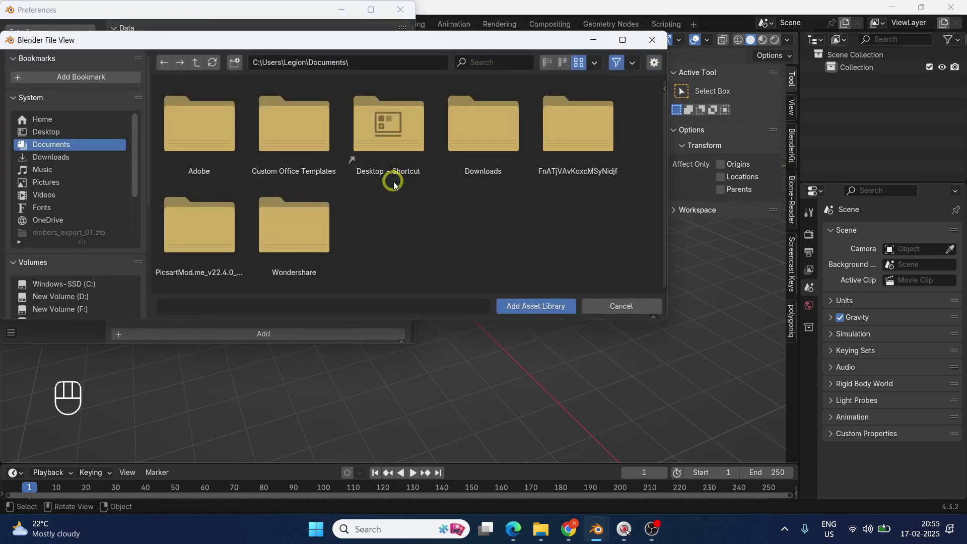
pyautogui.click(75, 297)
pyautogui.click(217, 139)
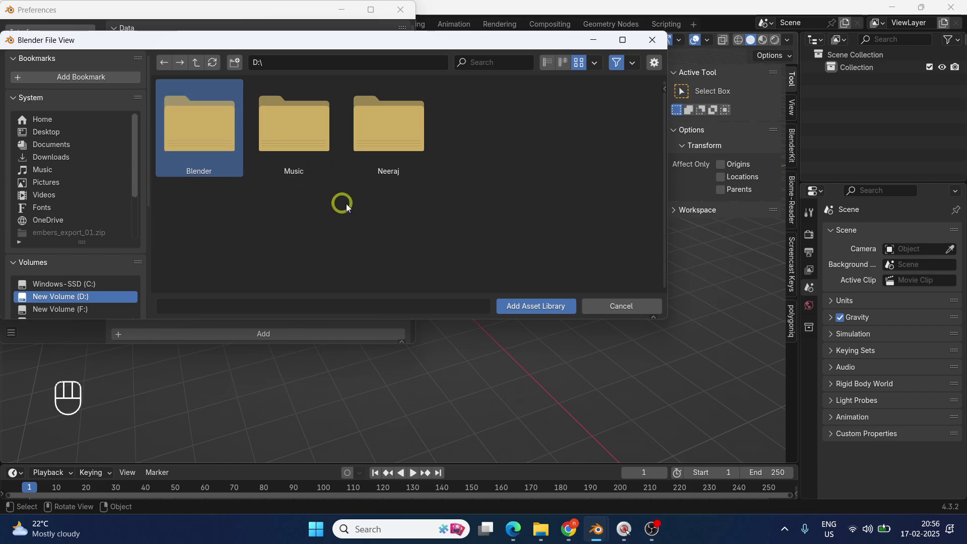
pyautogui.doubleClick(223, 145)
pyautogui.scroll(-4, 377, 193)
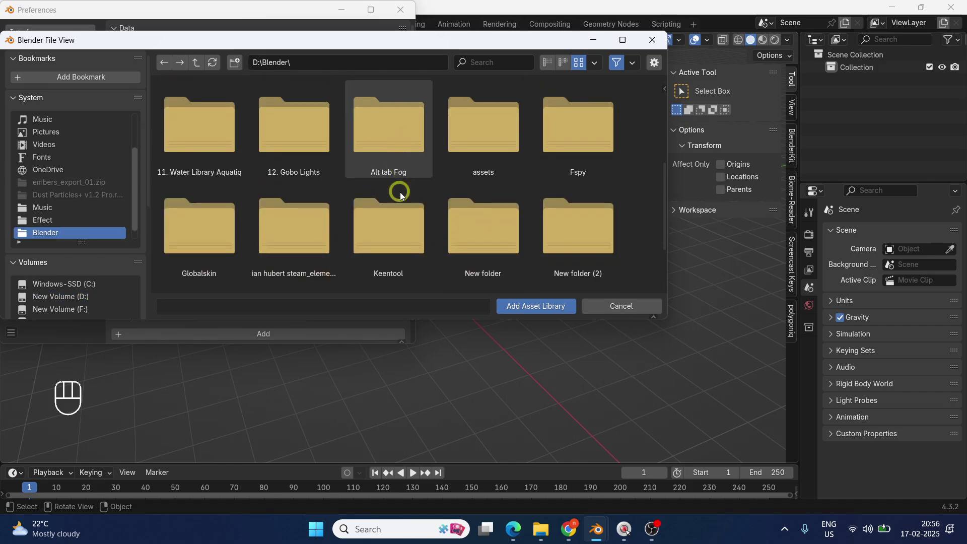
pyautogui.scroll(-2, 401, 194)
pyautogui.doubleClick(597, 204)
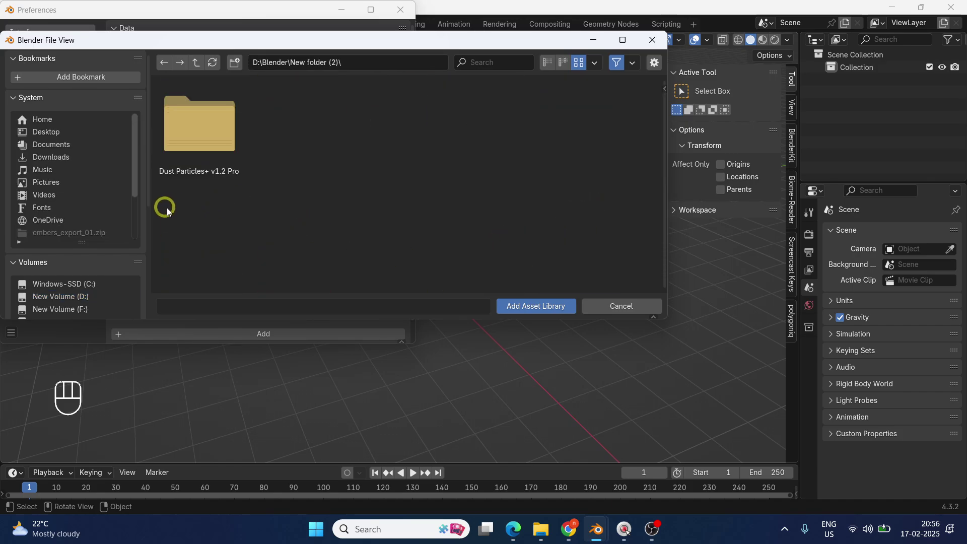
pyautogui.doubleClick(191, 151)
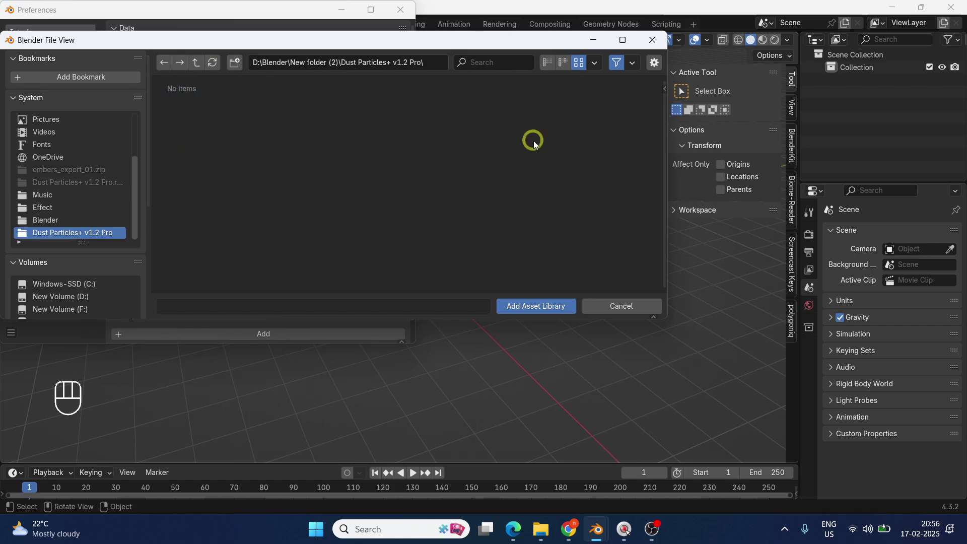
pyautogui.click(536, 306)
# Save the preferences and close their window
pyautogui.click(14, 334)
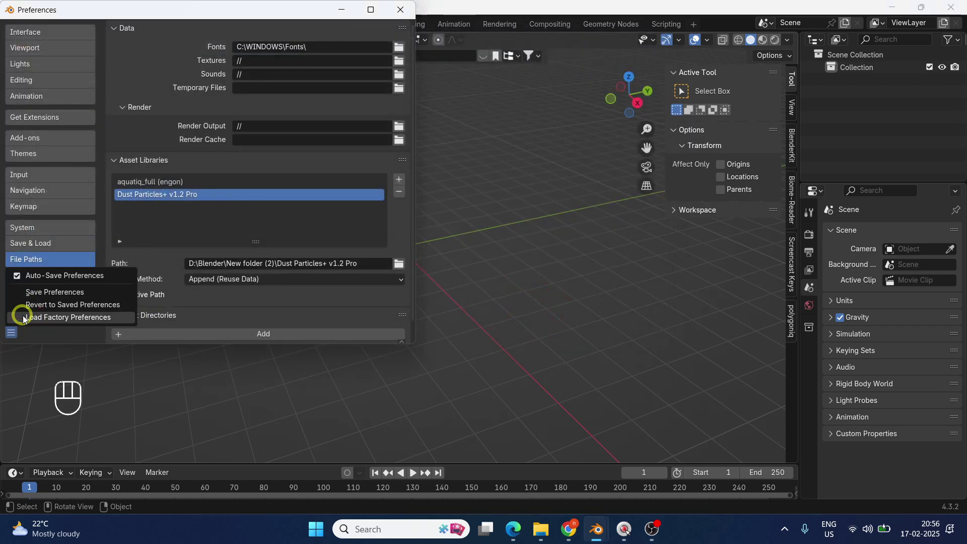
pyautogui.click(31, 290)
pyautogui.click(401, 9)
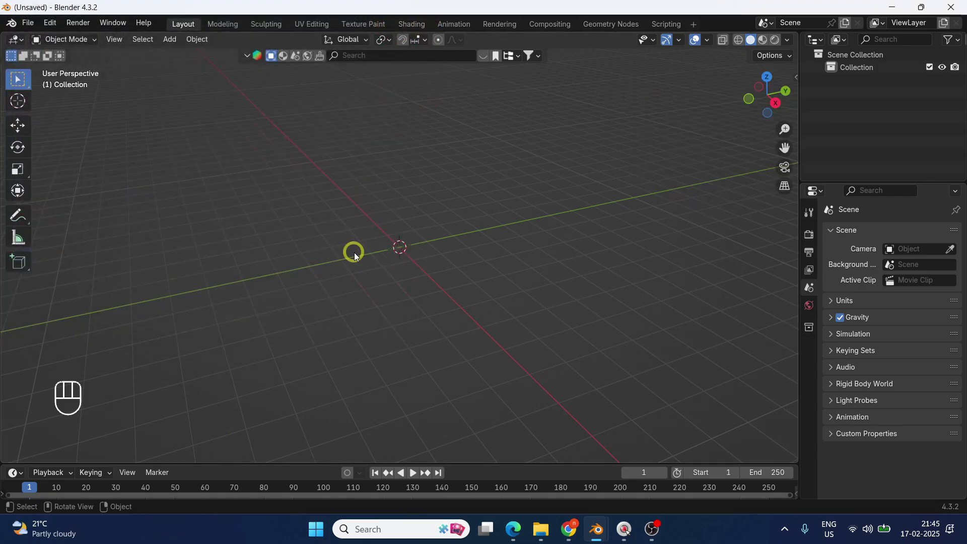
# Replace the timeline with an enlarged Asset Browser showing the Dust Particles+ v1.2 Pro library
pyautogui.click(14, 473)
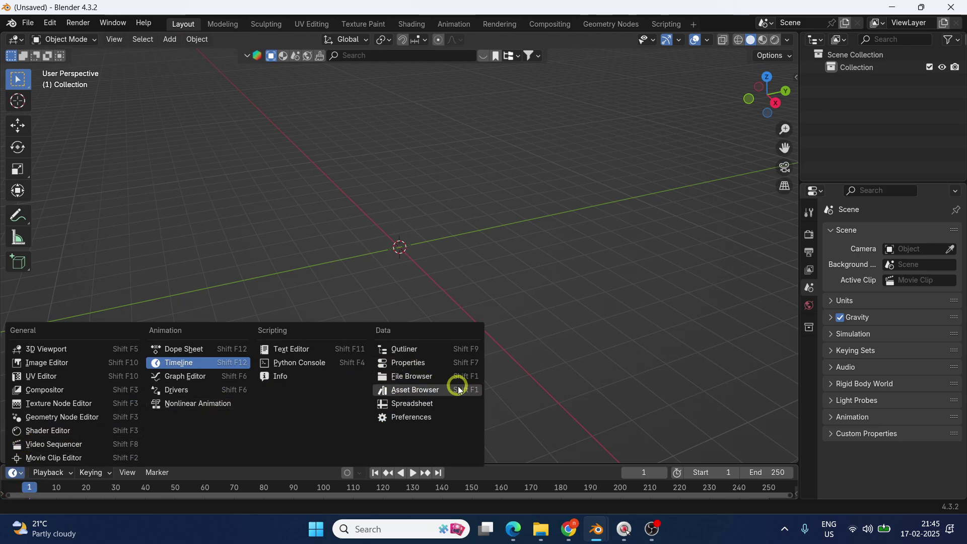
pyautogui.click(444, 393)
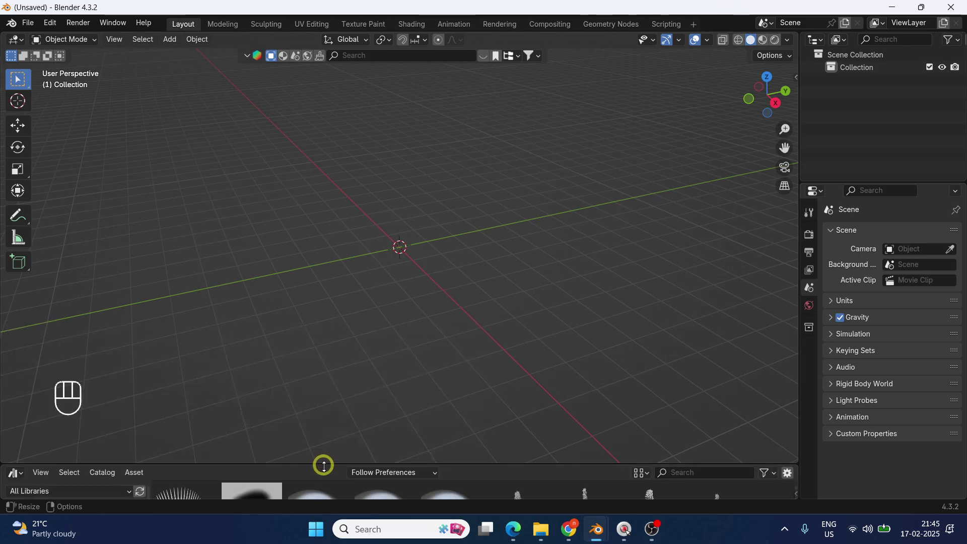
pyautogui.moveTo(330, 462); pyautogui.dragTo(332, 309)
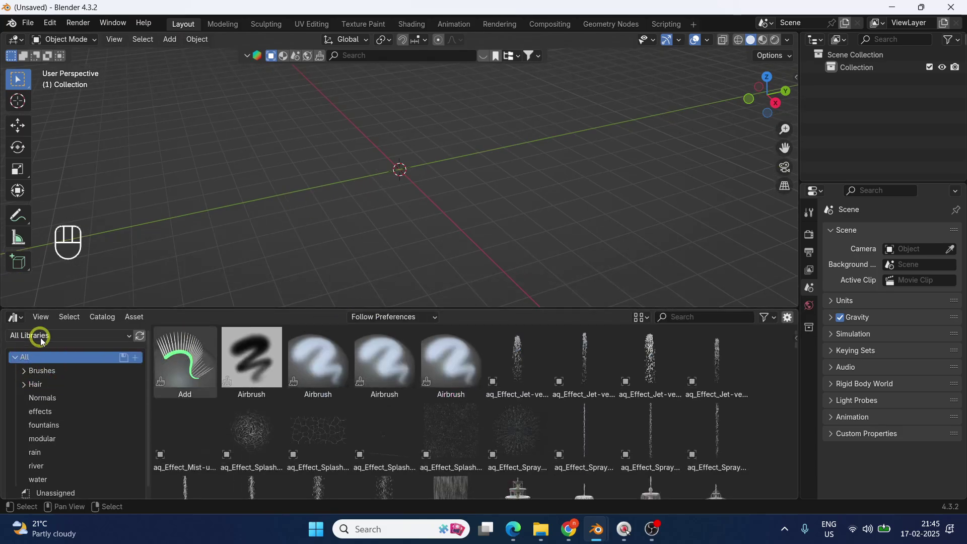
pyautogui.click(38, 335)
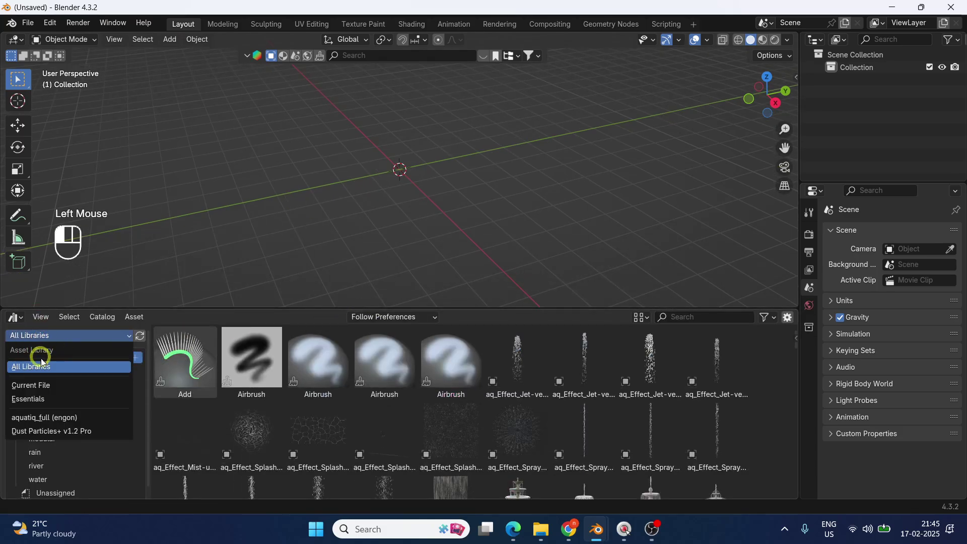
pyautogui.click(64, 432)
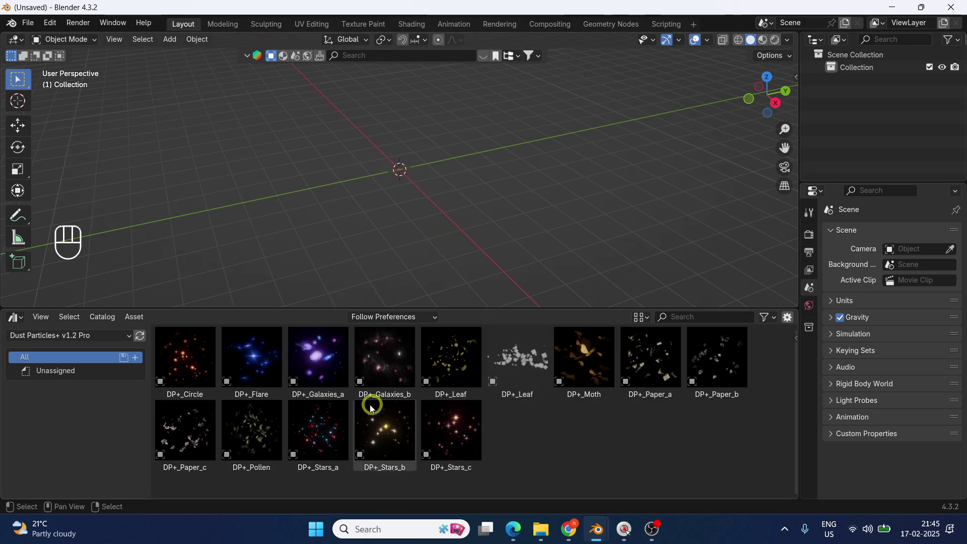
# Place the DP+_Flare, DP+_Galaxies_a, DP+_Galaxies_b, DP+_Stars_b and DP+_Stars_a assets in the scene near the world origin
pyautogui.moveTo(272, 359); pyautogui.dragTo(365, 179)
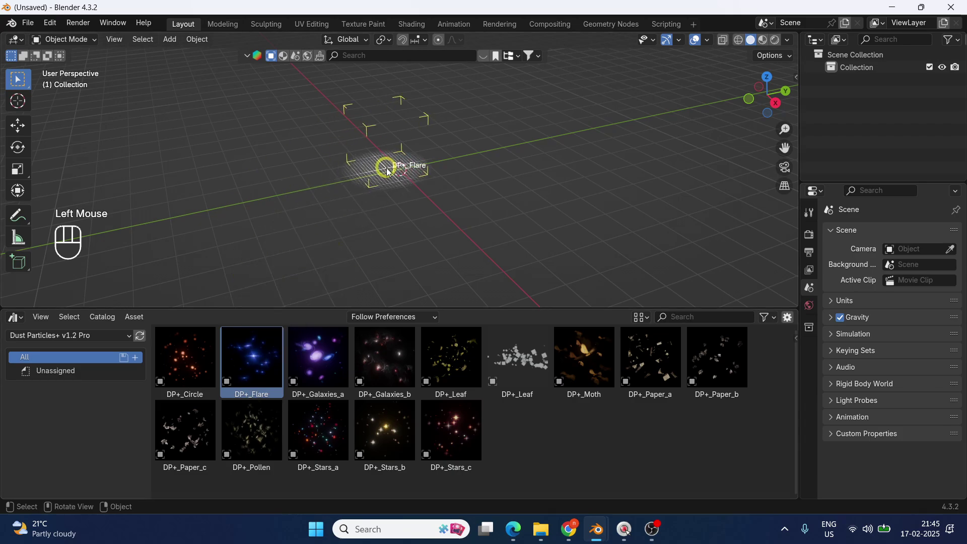
pyautogui.moveTo(327, 388); pyautogui.dragTo(389, 172)
pyautogui.moveTo(404, 363); pyautogui.dragTo(404, 198)
pyautogui.moveTo(384, 433); pyautogui.dragTo(395, 157)
pyautogui.moveTo(328, 428); pyautogui.dragTo(394, 155)
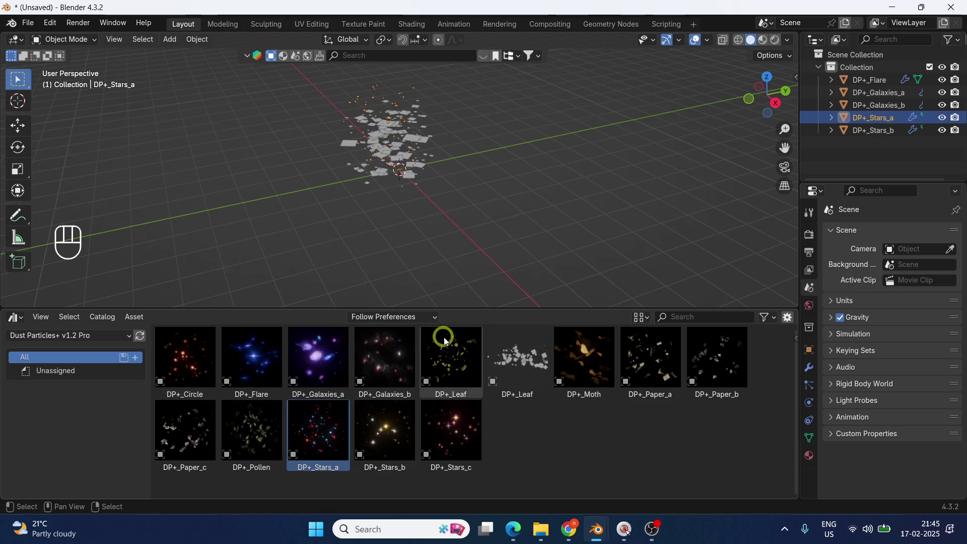
# Shrink the Asset Browser to enlarge the 3D viewport and inspect the placed particle objects
pyautogui.moveTo(325, 305); pyautogui.dragTo(294, 450)
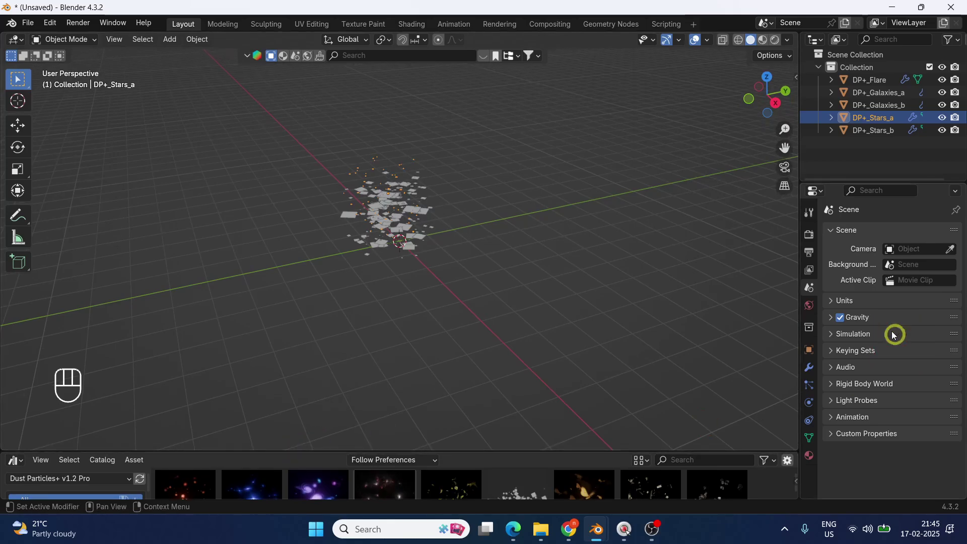
pyautogui.scroll(1, 538, 197)
pyautogui.moveTo(537, 198); pyautogui.dragTo(456, 266, button='middle')
pyautogui.scroll(2, 450, 312)
pyautogui.click(397, 224)
pyautogui.click(335, 133)
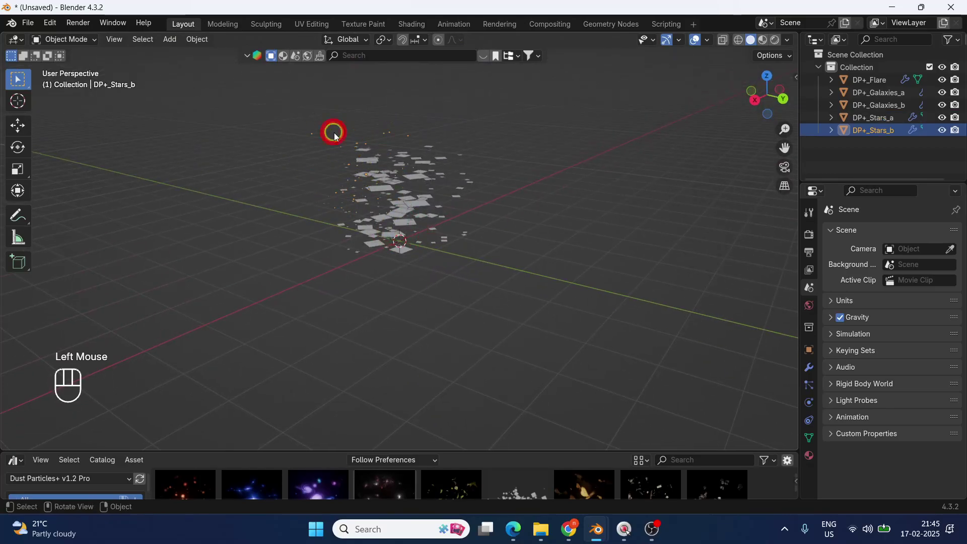
pyautogui.moveTo(363, 181); pyautogui.dragTo(400, 174)
# Switch to the top orthographic view and add a camera at the world origin
pyautogui.moveTo(766, 91); pyautogui.dragTo(770, 96)
pyautogui.click(769, 96)
pyautogui.click(421, 249)
pyautogui.scroll(2, 445, 328)
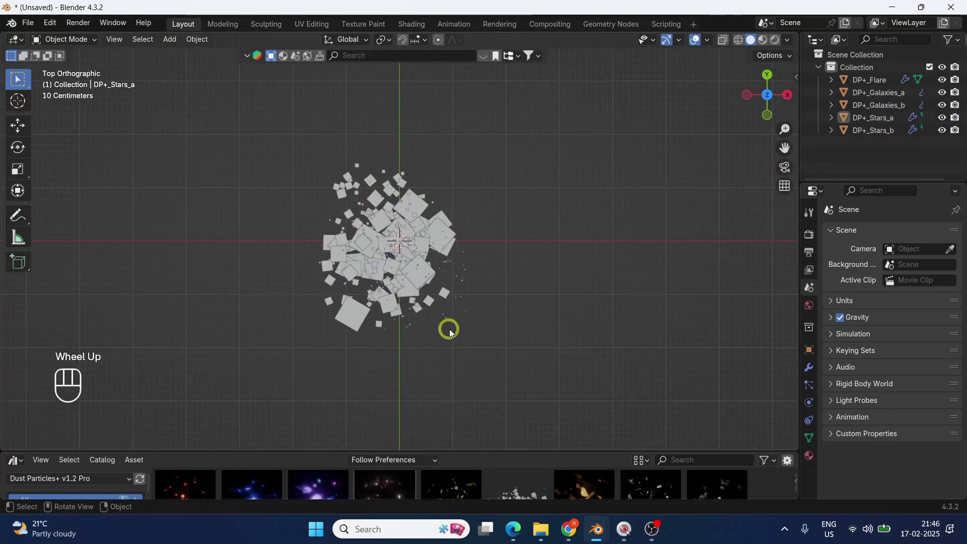
pyautogui.scroll(-1, 406, 320)
pyautogui.scroll(3, 420, 327)
pyautogui.hotkey('shift', 'a')
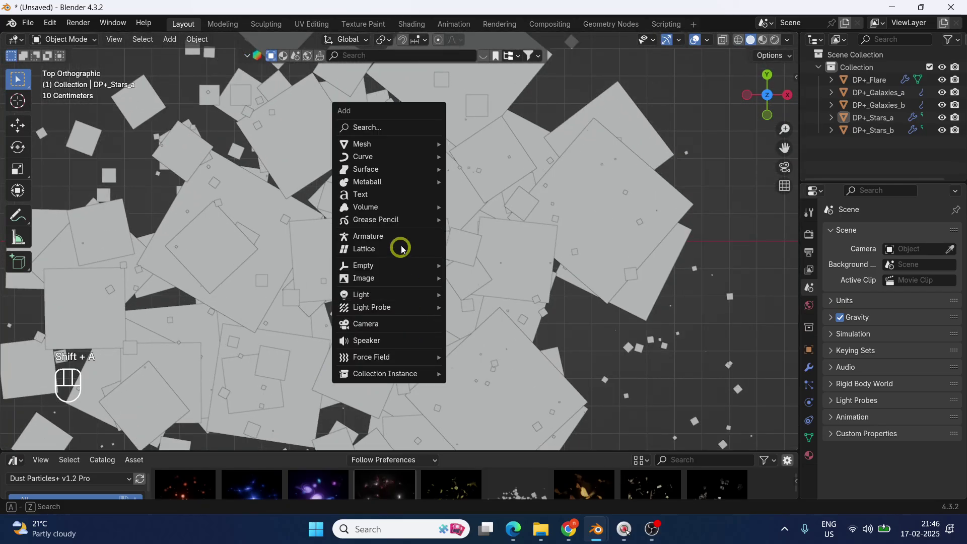
pyautogui.click(398, 325)
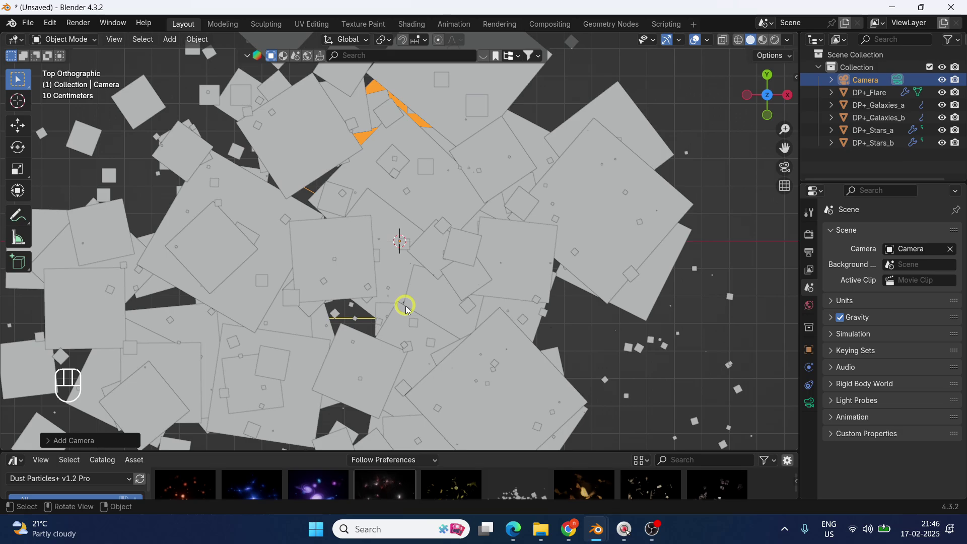
# Move the camera up along the global Z axis so it sits above the particle objects
pyautogui.press('g')
pyautogui.press('z')
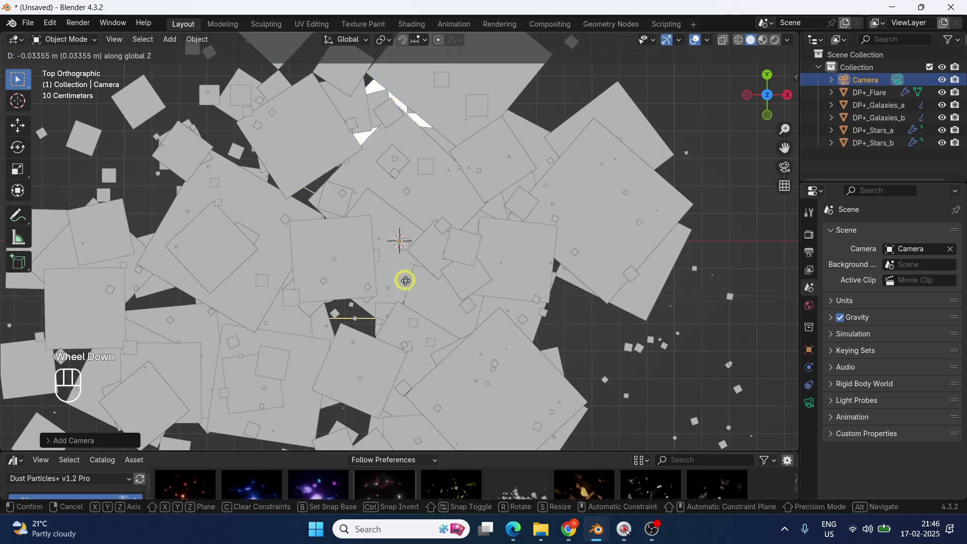
pyautogui.click(405, 281)
pyautogui.scroll(-4, 405, 281)
pyautogui.keyDown('alt'); pyautogui.moveTo(615, 368); pyautogui.dragTo(473, 381); pyautogui.keyUp('alt')
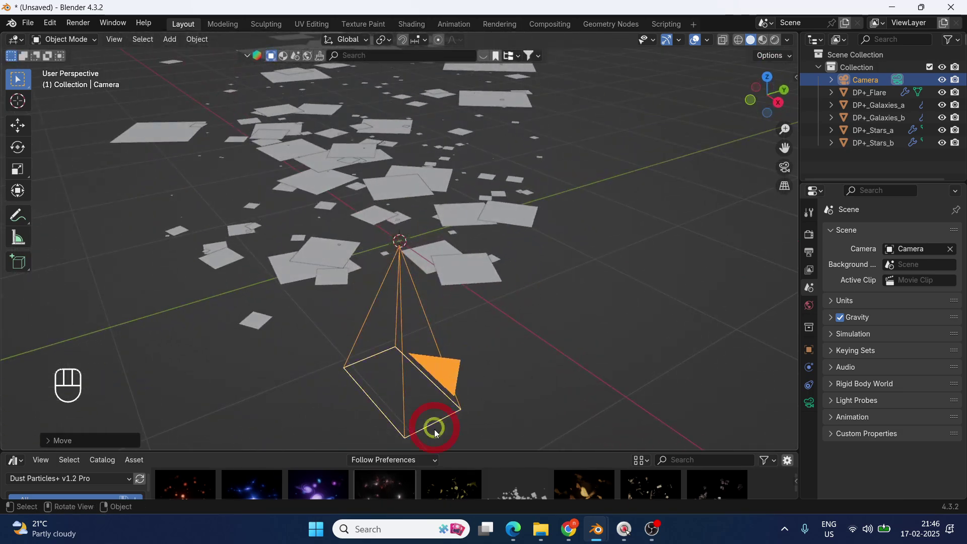
pyautogui.doubleClick(401, 255)
pyautogui.press('g')
pyautogui.press('z')
pyautogui.click(357, 288)
pyautogui.keyDown('alt'); pyautogui.moveTo(357, 289); pyautogui.dragTo(497, 298); pyautogui.keyUp('alt')
pyautogui.keyDown('alt'); pyautogui.moveTo(493, 253); pyautogui.dragTo(612, 384); pyautogui.keyUp('alt')
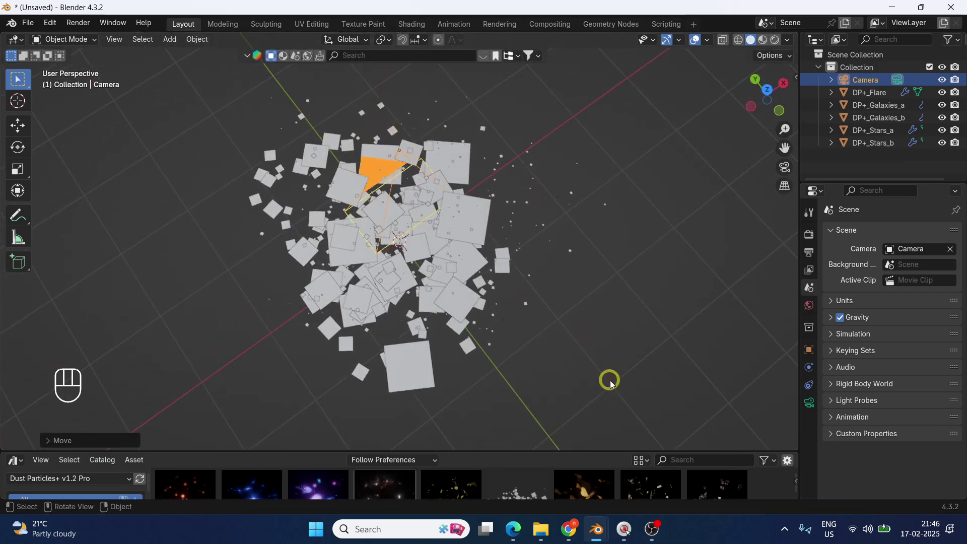
# Play the animation briefly in solid shading to check how the particle planes move
pyautogui.moveTo(594, 388); pyautogui.dragTo(584, 368, button='middle')
pyautogui.press('space')
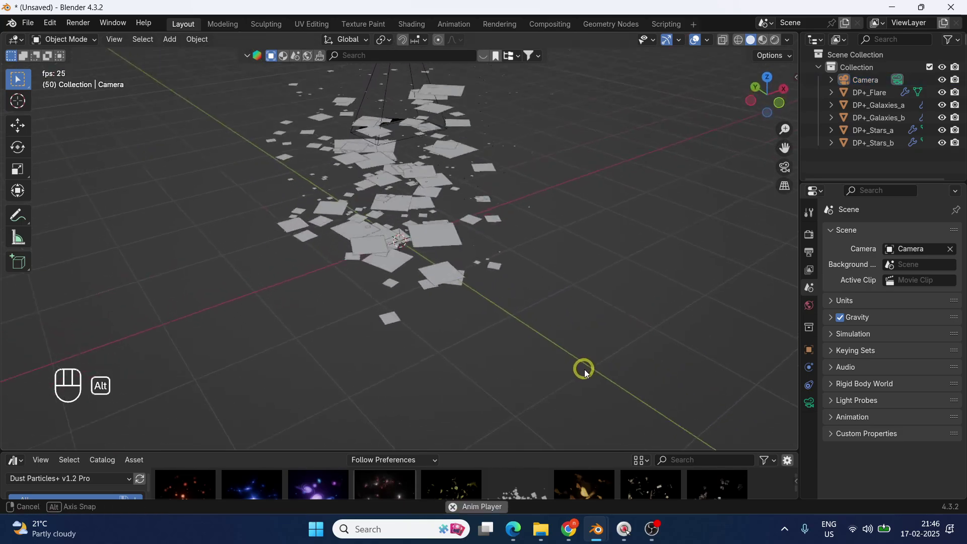
pyautogui.press('space')
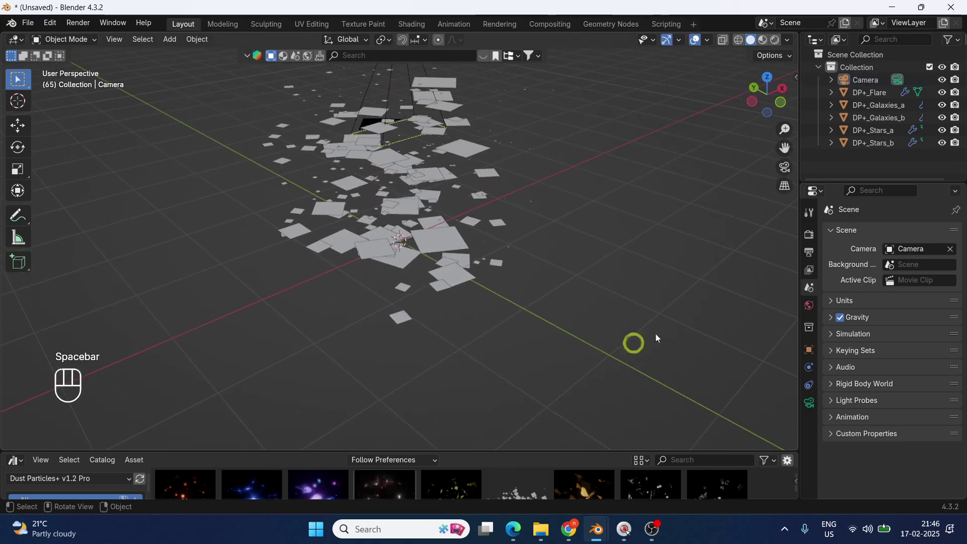
# Switch the viewport to rendered shading and set the world background's Color input to Color Attribute
pyautogui.click(775, 42)
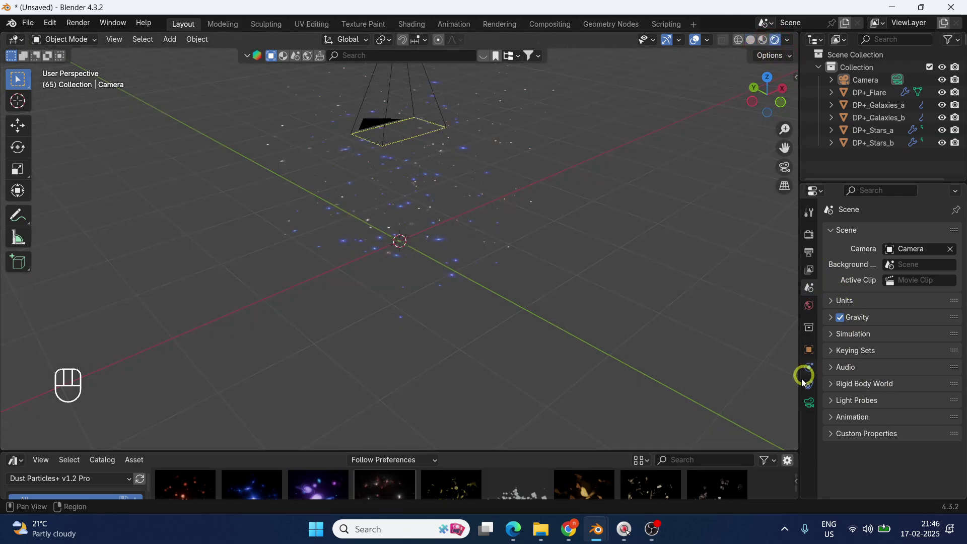
pyautogui.click(810, 305)
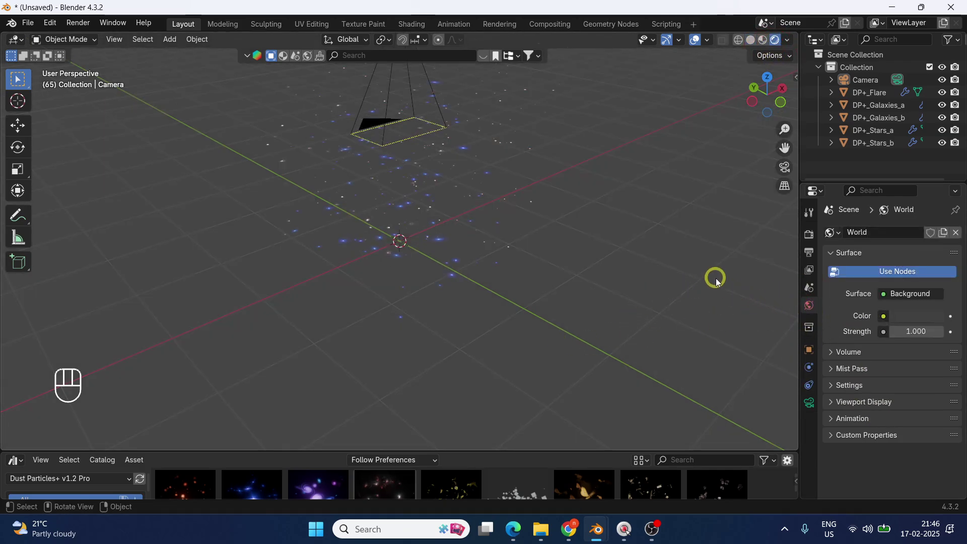
pyautogui.click(884, 316)
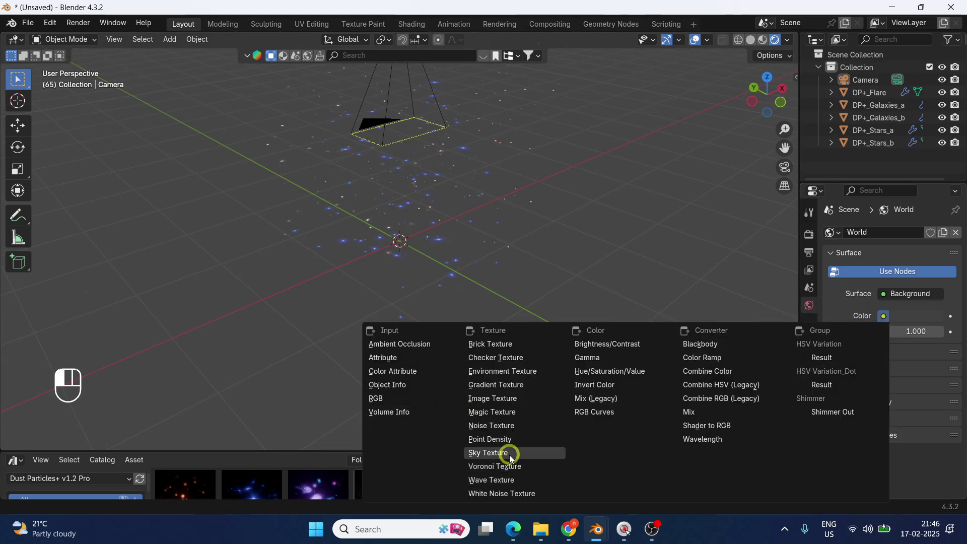
pyautogui.click(417, 371)
# Play the animation in the rendered view and examine the particles up close
pyautogui.moveTo(541, 320); pyautogui.dragTo(534, 367, button='middle')
pyautogui.press('space')
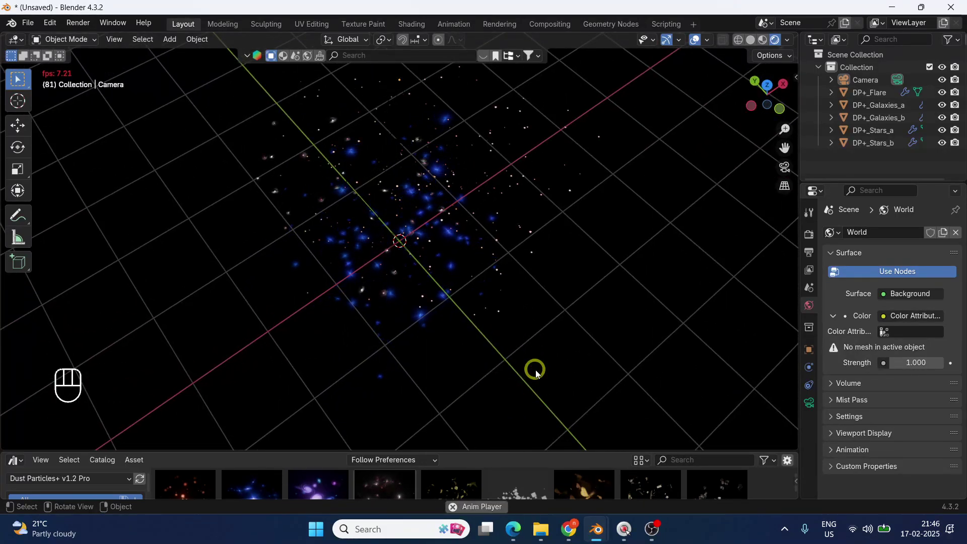
pyautogui.scroll(3, 521, 344)
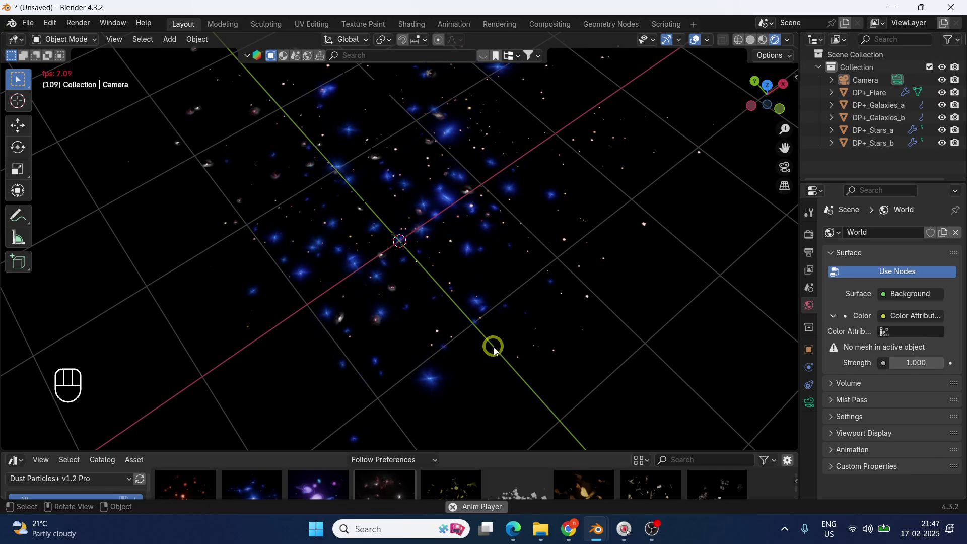
pyautogui.press('space')
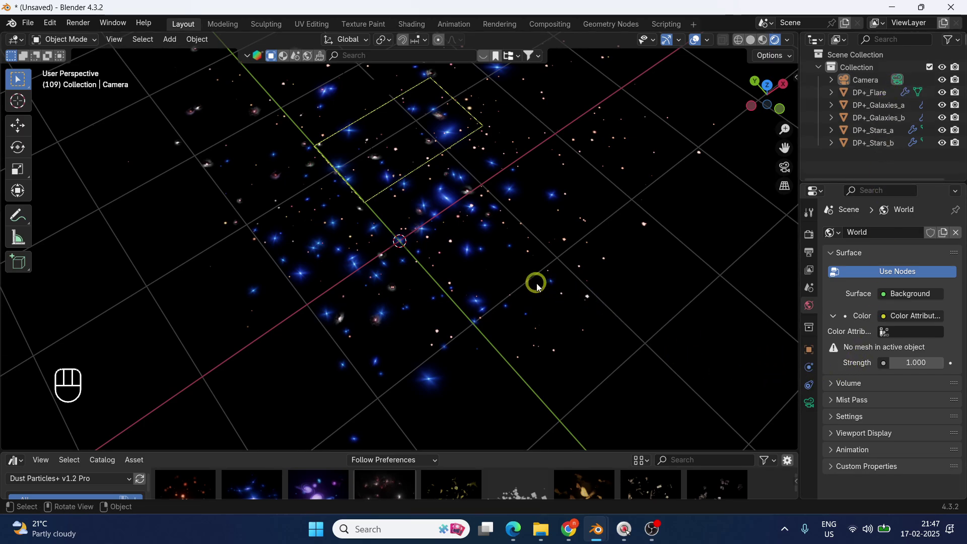
# Hide DP+_Galaxies_a, DP+_Galaxies_b, DP+_Stars_a and DP+_Stars_b in the viewport
pyautogui.click(942, 105)
pyautogui.click(943, 118)
pyautogui.click(943, 130)
pyautogui.click(943, 142)
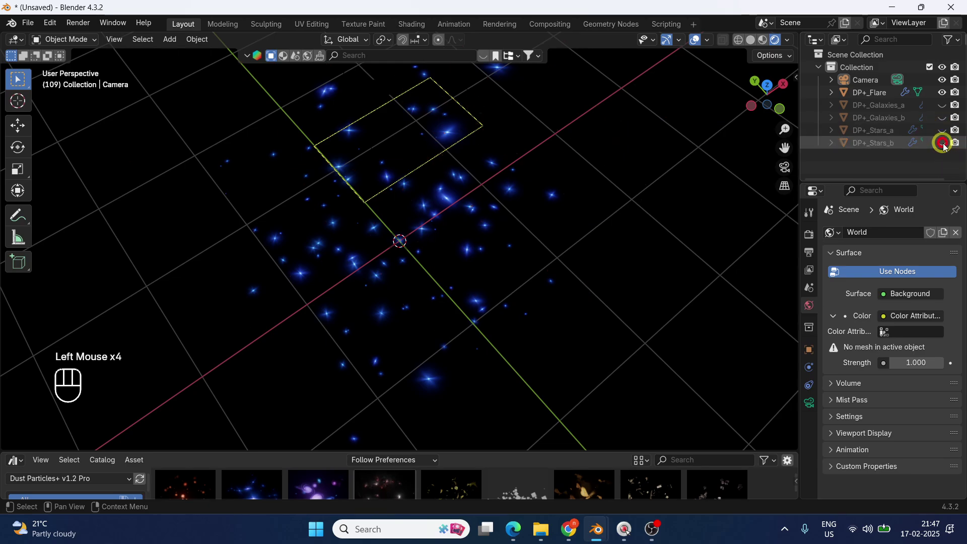
# Play the animation with only the DP+_Flare particles showing
pyautogui.click(882, 92)
pyautogui.click(607, 340)
pyautogui.press('space')
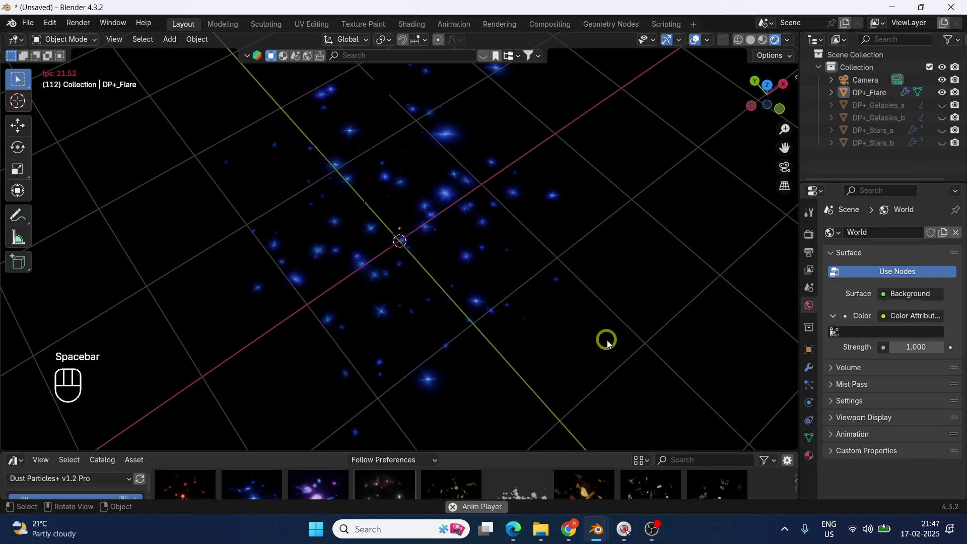
pyautogui.press('space')
# Show DP+_Flare's Dust Particles+ modifier settings in a widened Properties editor and replace the Asset Browser with the Timeline
pyautogui.click(499, 141)
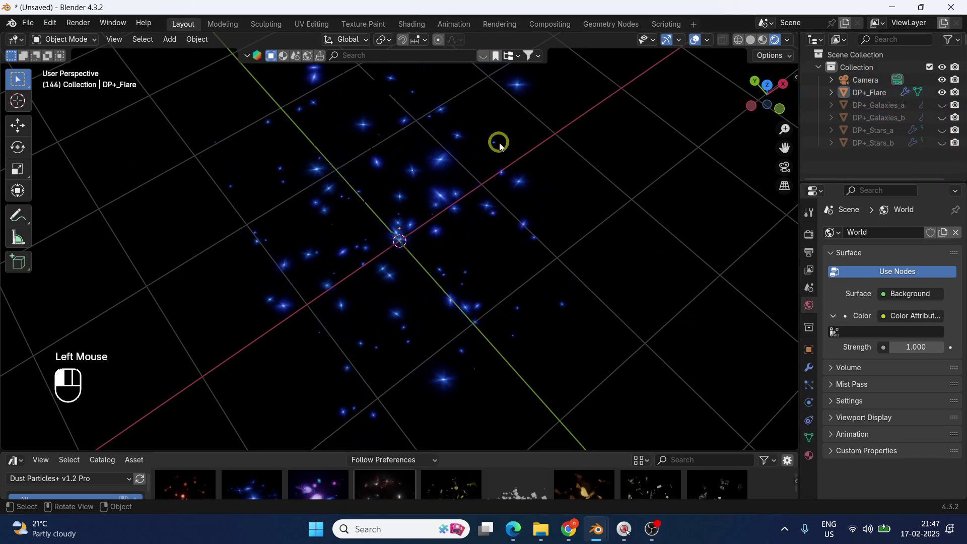
pyautogui.click(810, 367)
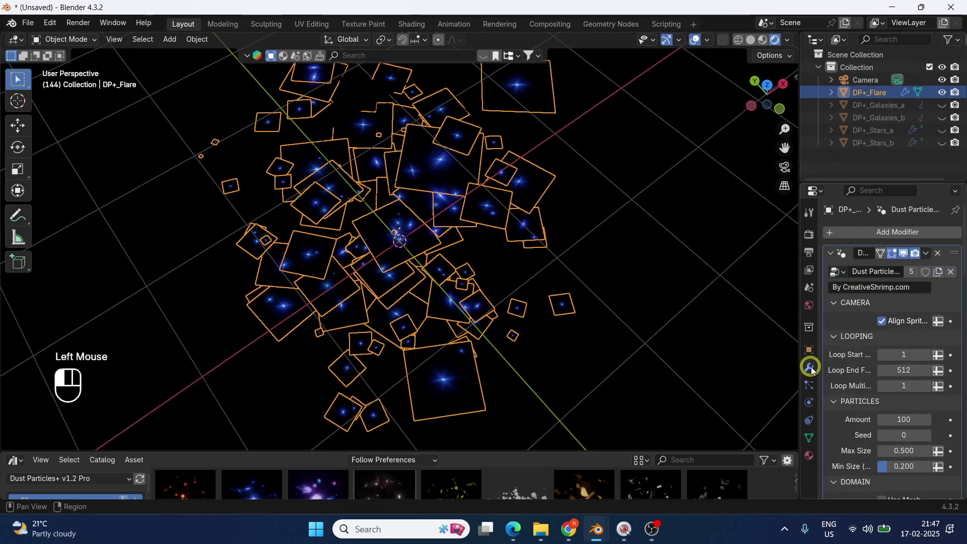
pyautogui.moveTo(799, 317); pyautogui.dragTo(726, 324)
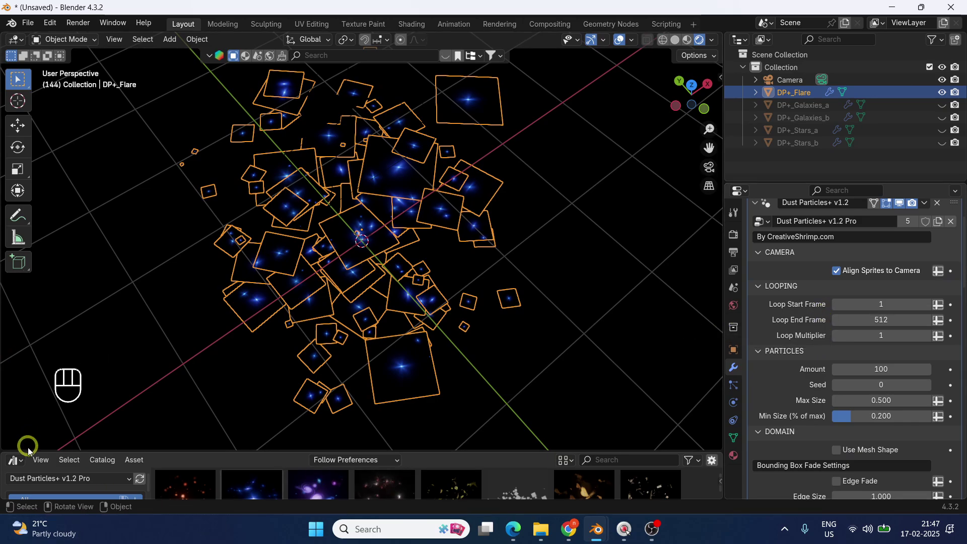
pyautogui.click(19, 460)
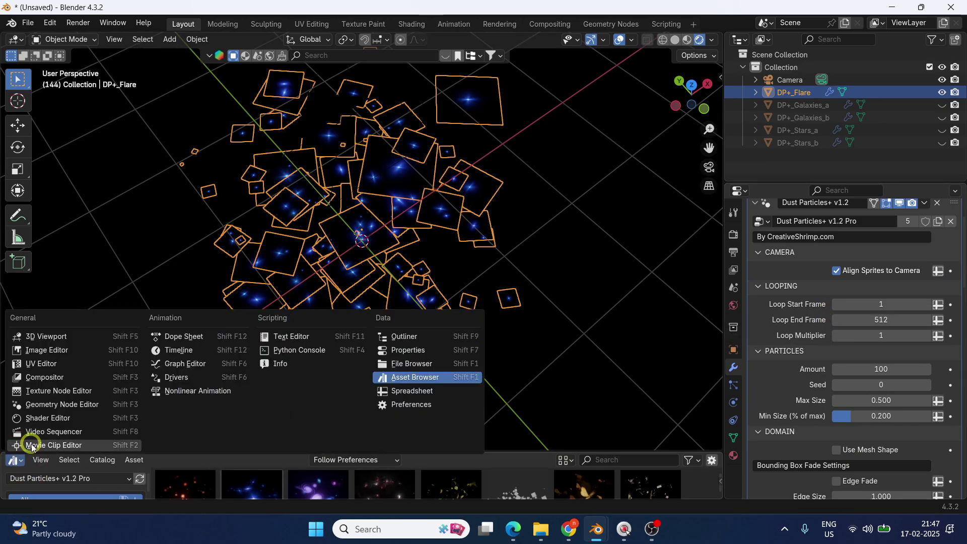
pyautogui.click(174, 351)
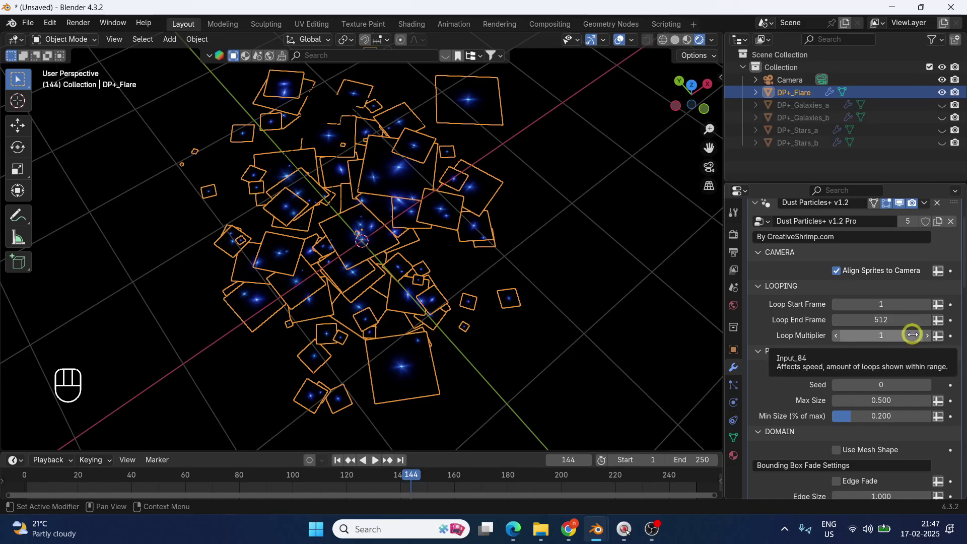
# Set the flare modifier's particle Amount to 244 and its Seed to 41
pyautogui.scroll(-2, 766, 343)
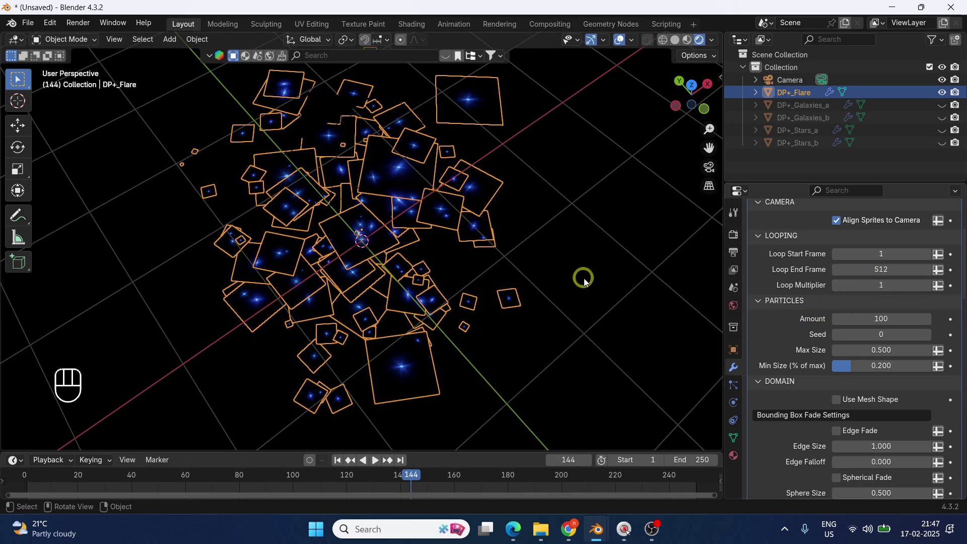
pyautogui.click(585, 278)
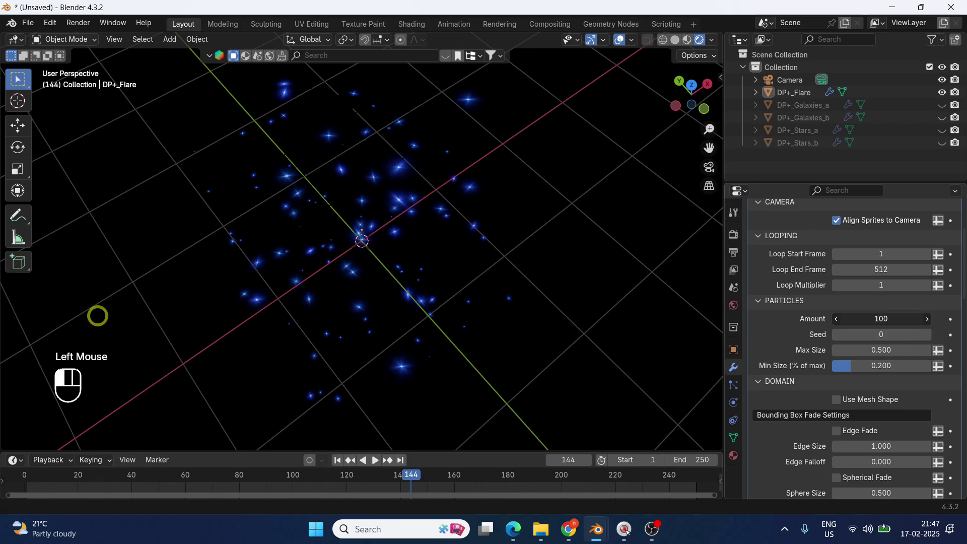
pyautogui.moveTo(869, 316); pyautogui.dragTo(907, 316)
pyautogui.moveTo(136, 317); pyautogui.dragTo(140, 318)
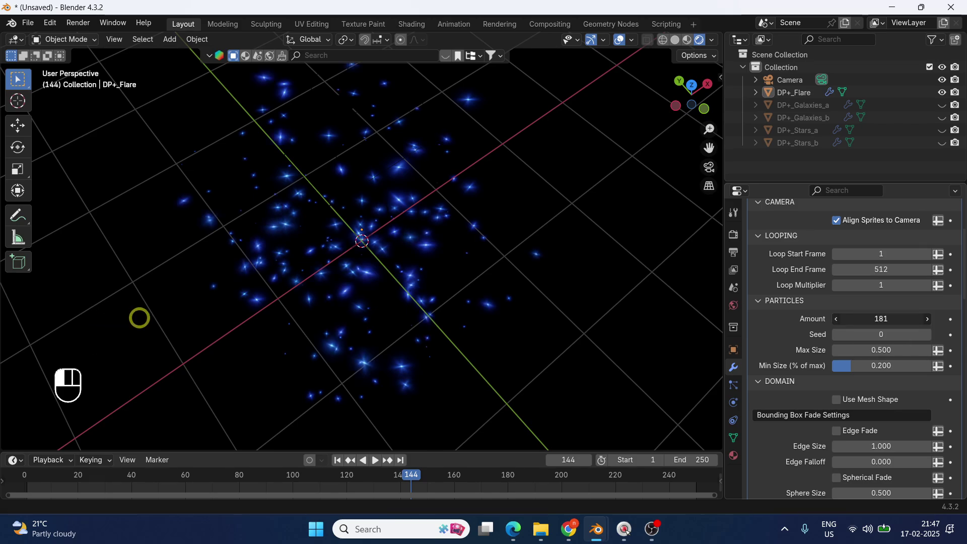
pyautogui.click(875, 317)
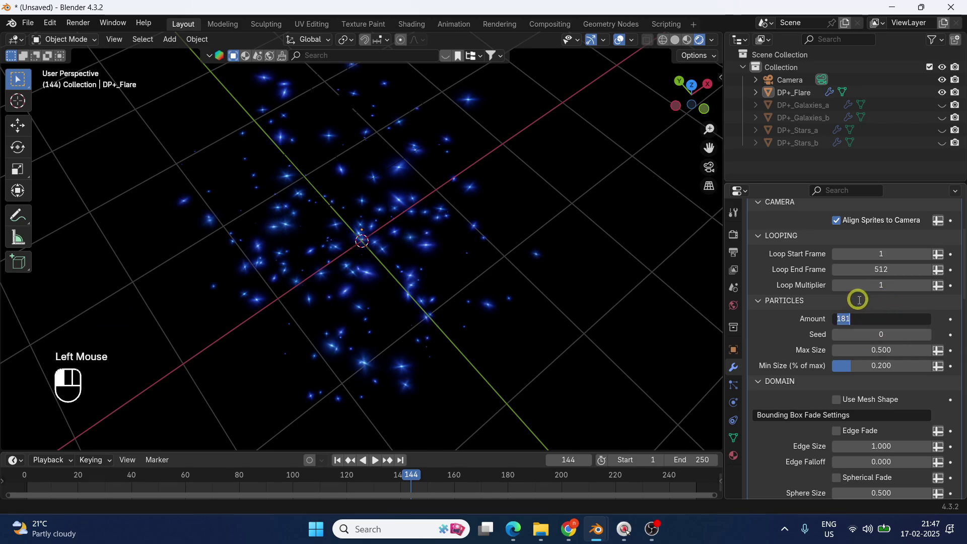
pyautogui.press('Return')
pyautogui.moveTo(872, 318); pyautogui.dragTo(212, 313)
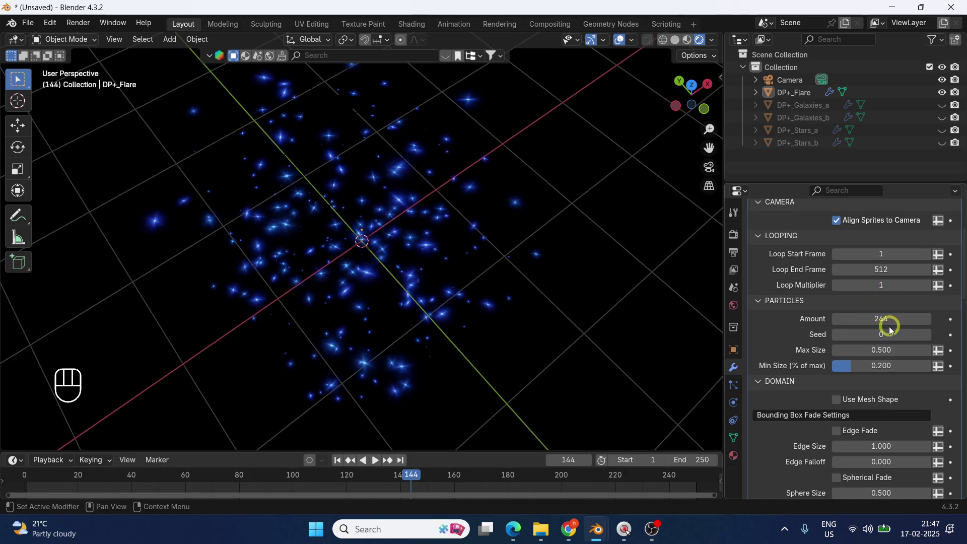
pyautogui.click(867, 333)
pyautogui.moveTo(868, 334); pyautogui.dragTo(123, 330)
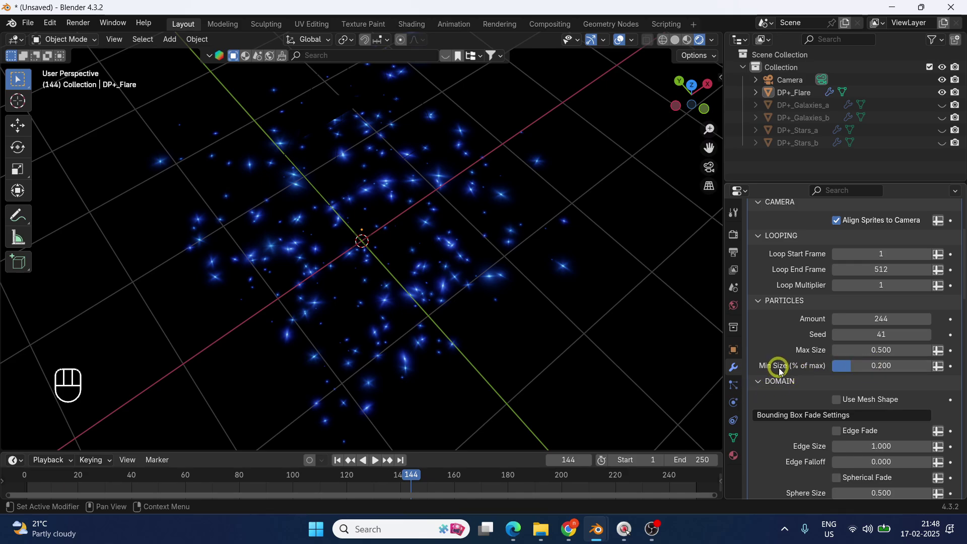
# Try Max Size values of 5, 11 and 1 on the flare particles, and return it to 0.5
pyautogui.click(899, 346)
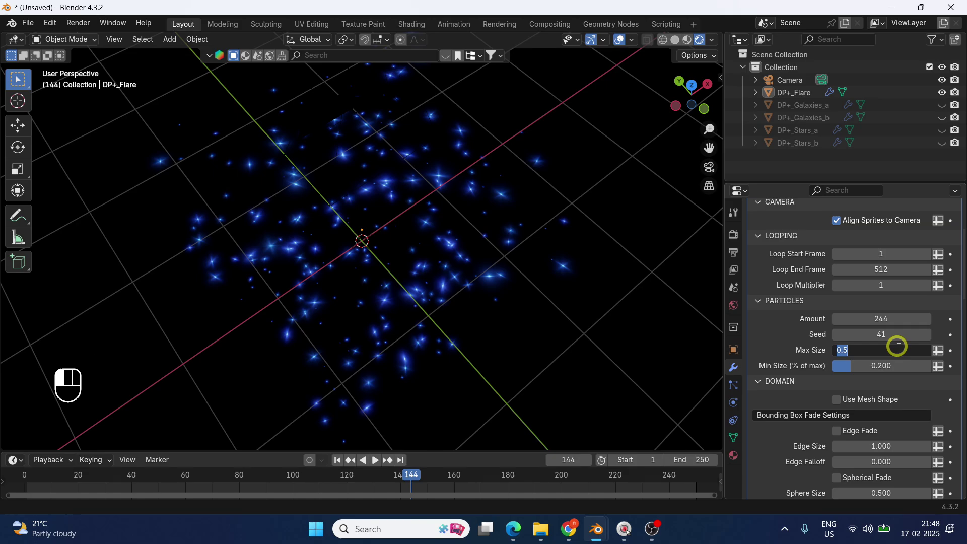
pyautogui.write('5')
pyautogui.press('Return')
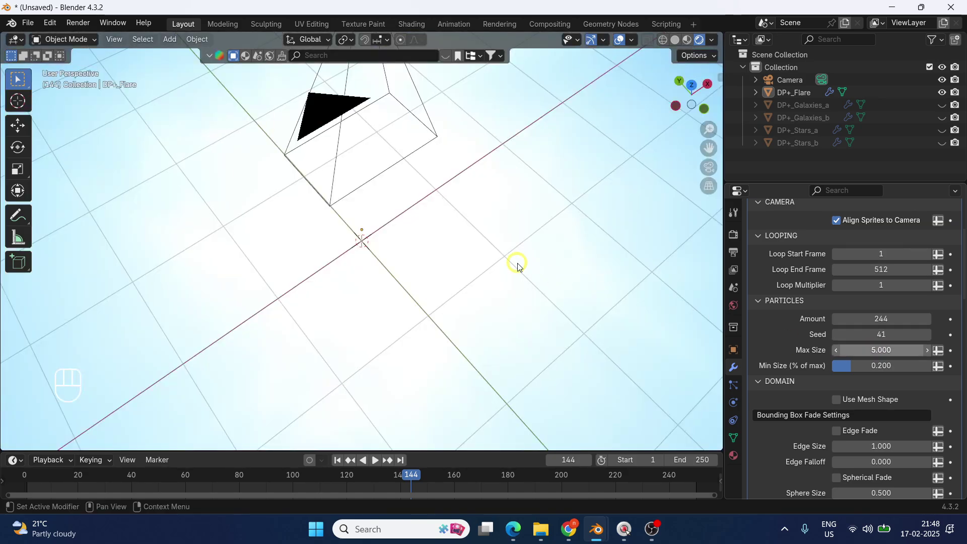
pyautogui.click(892, 348)
pyautogui.write('11')
pyautogui.press('Return')
pyautogui.click(874, 350)
pyautogui.write('1')
pyautogui.press('Return')
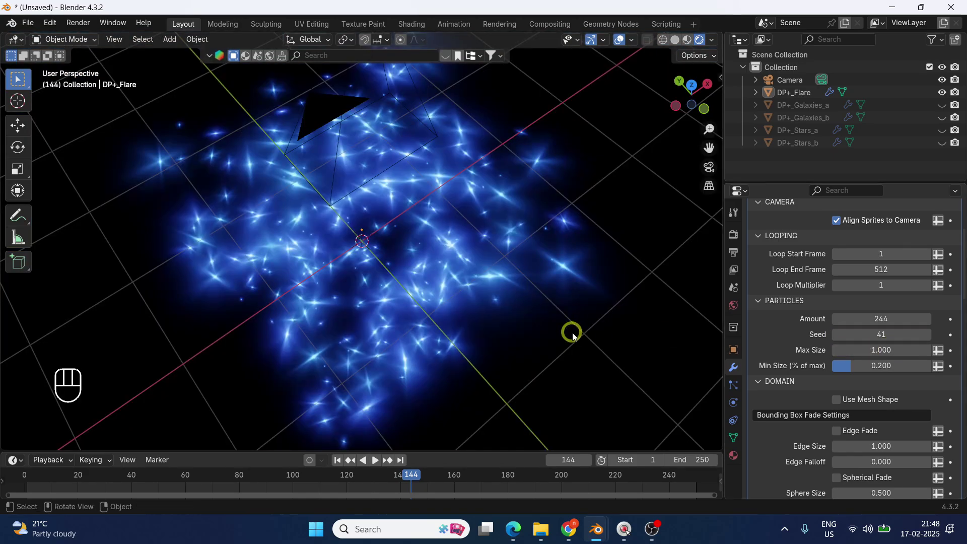
pyautogui.click(900, 351)
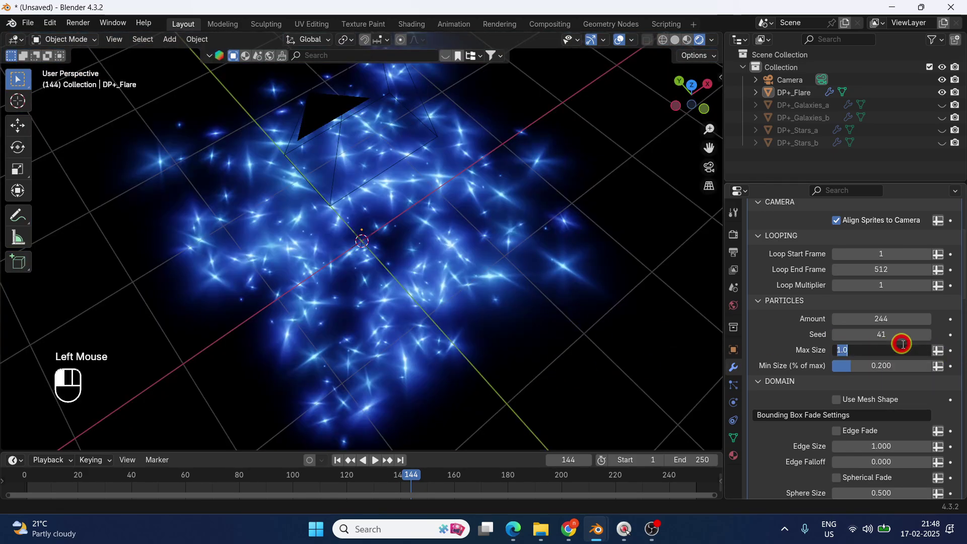
pyautogui.write('.5')
pyautogui.press('Return')
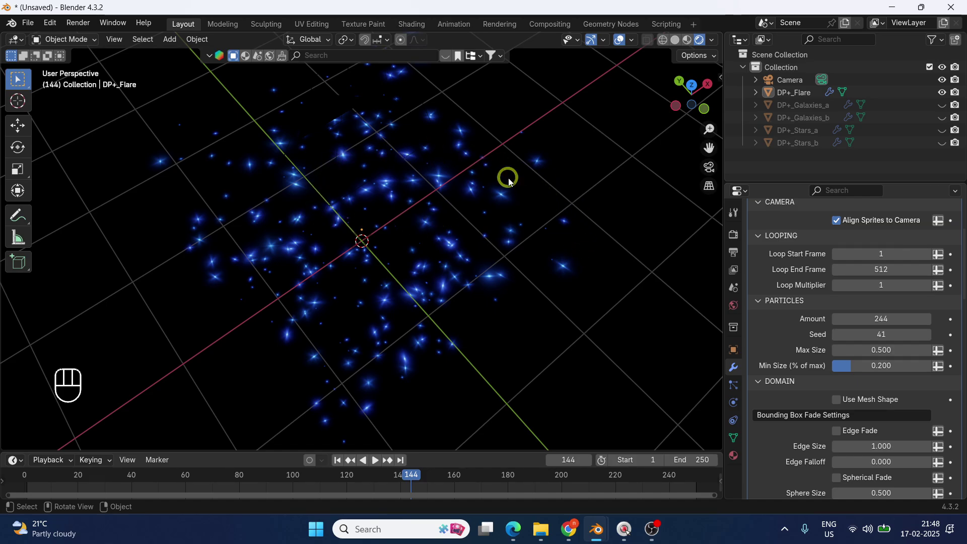
# Try a Min Size of 1.0 on the flare particles, and return it to 0.2
pyautogui.click(851, 368)
pyautogui.moveTo(862, 362); pyautogui.dragTo(864, 304)
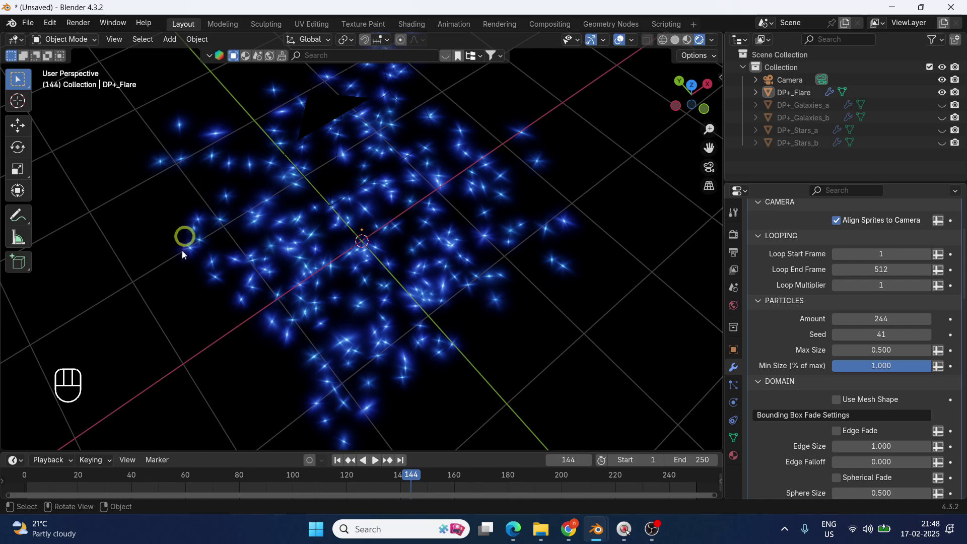
pyautogui.moveTo(928, 368)
pyautogui.mouseDown()
pyautogui.moveTo(112, 360)
pyautogui.moveTo(881, 363)
pyautogui.mouseUp()
pyautogui.click(890, 357)
pyautogui.press('BackSpace')
pyautogui.write('0.2')
pyautogui.press('Return')
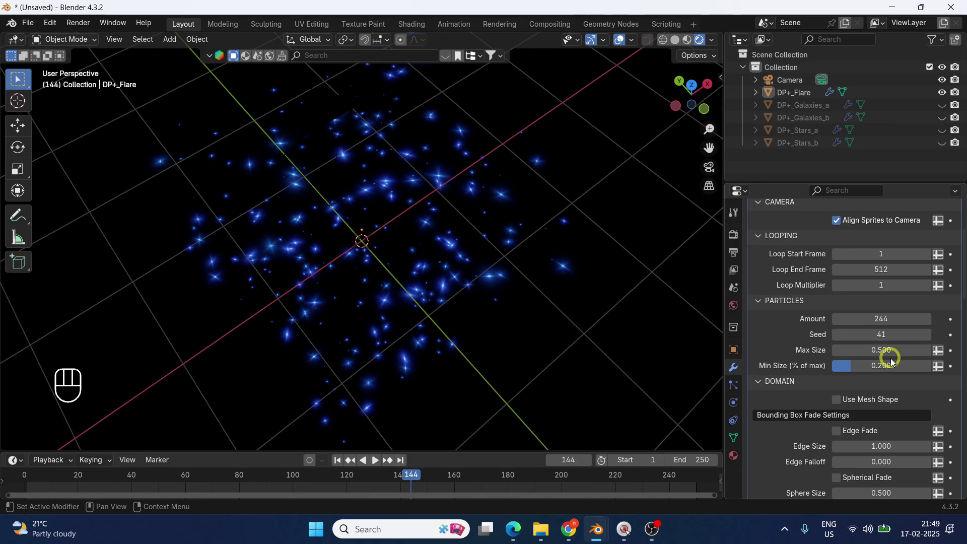
pyautogui.scroll(-3, 881, 375)
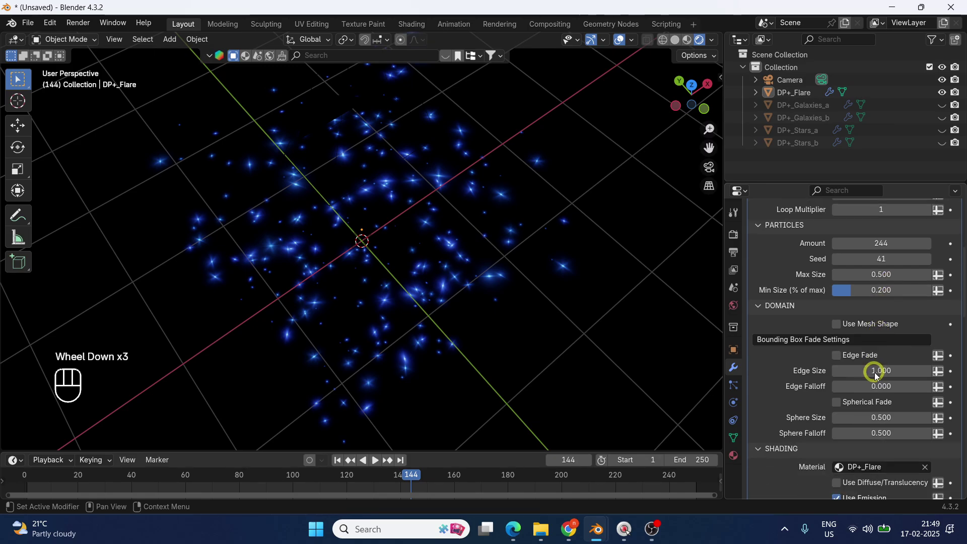
# Open DP+_Flare's domain box for mesh editing with face selection
pyautogui.click(395, 222)
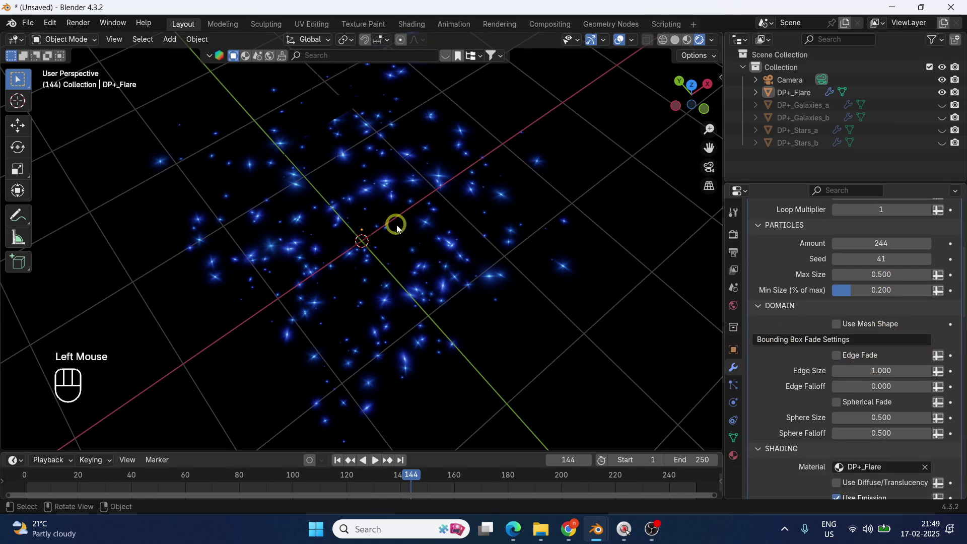
pyautogui.scroll(-3, 448, 260)
pyautogui.click(374, 207)
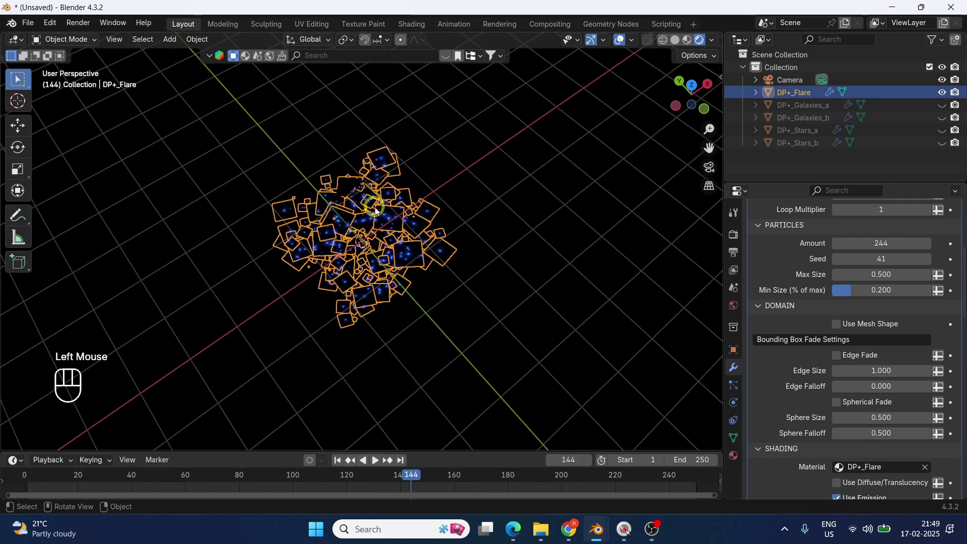
pyautogui.press('Tab')
pyautogui.moveTo(452, 263); pyautogui.dragTo(428, 275, button='middle')
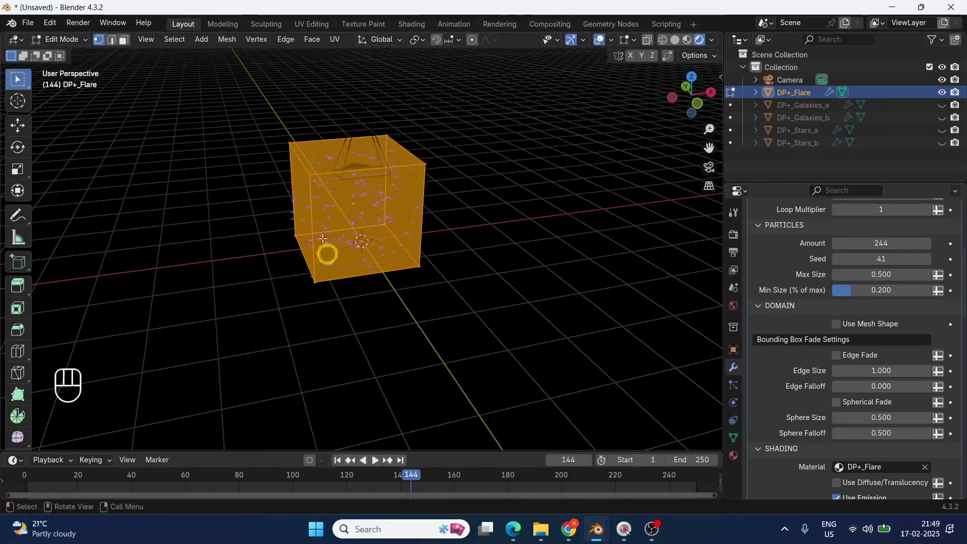
pyautogui.click(123, 39)
pyautogui.moveTo(205, 115); pyautogui.dragTo(339, 292)
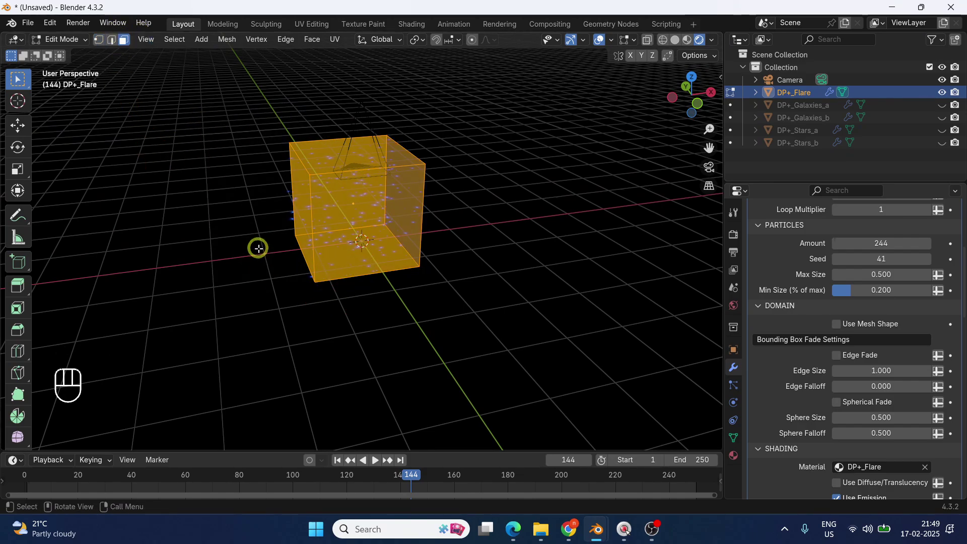
# Extrude the domain box's side face outward along the negative X axis to lengthen the box
pyautogui.moveTo(257, 246); pyautogui.dragTo(350, 229, button='middle')
pyautogui.click(363, 256)
pyautogui.press('e')
pyautogui.press('x')
pyautogui.click(208, 302)
# Extrude the top face of the new box section upward about 2.35 m along Z
pyautogui.keyDown('alt'); pyautogui.moveTo(208, 303); pyautogui.dragTo(353, 356, button='middle'); pyautogui.keyUp('alt')
pyautogui.click(226, 227)
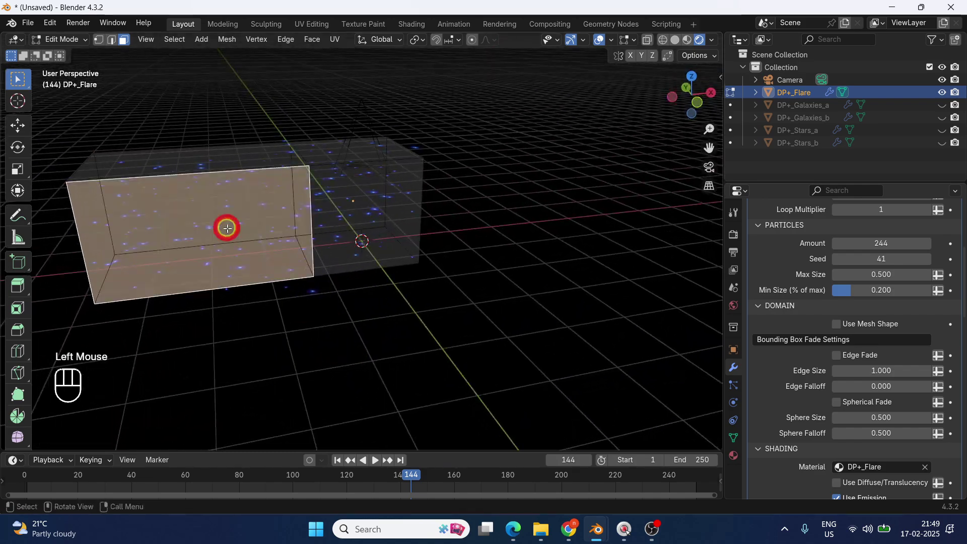
pyautogui.keyDown('alt'); pyautogui.moveTo(227, 227); pyautogui.dragTo(222, 252, button='middle'); pyautogui.keyUp('alt')
pyautogui.click(198, 182)
pyautogui.press('e')
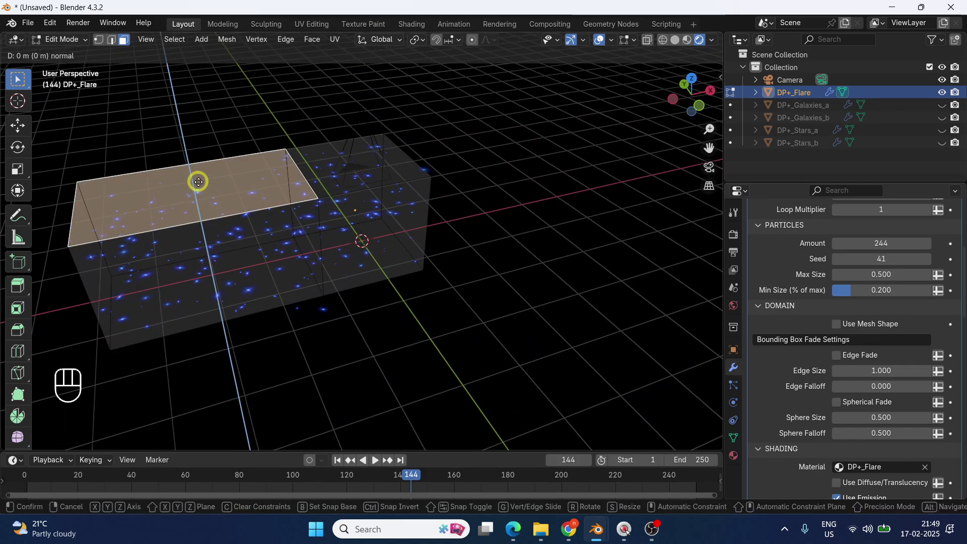
pyautogui.press('c')
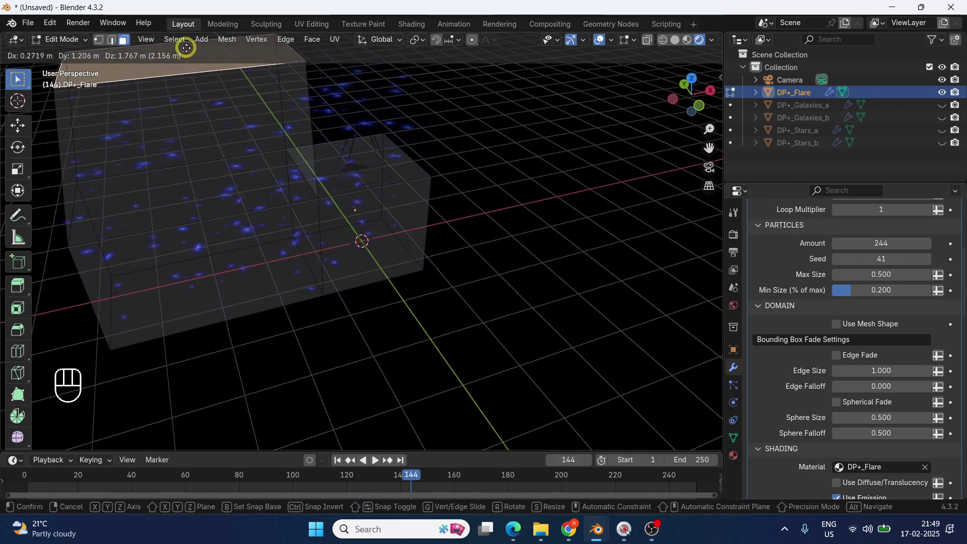
pyautogui.press('z')
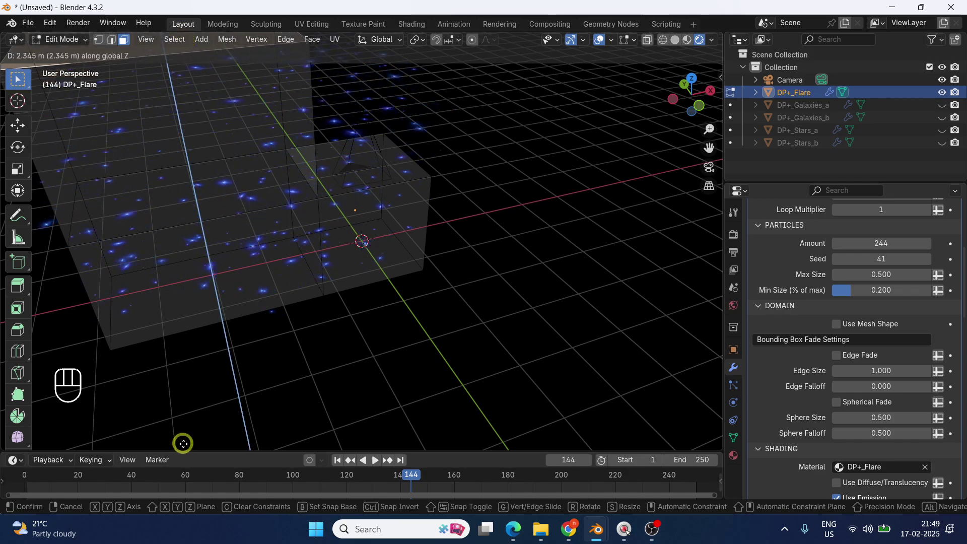
pyautogui.click(183, 443)
# Make the flare particles use the mesh shape as their domain, and play the animation to check them
pyautogui.keyDown('alt'); pyautogui.scroll(-3, 335, 337); pyautogui.keyUp('alt')
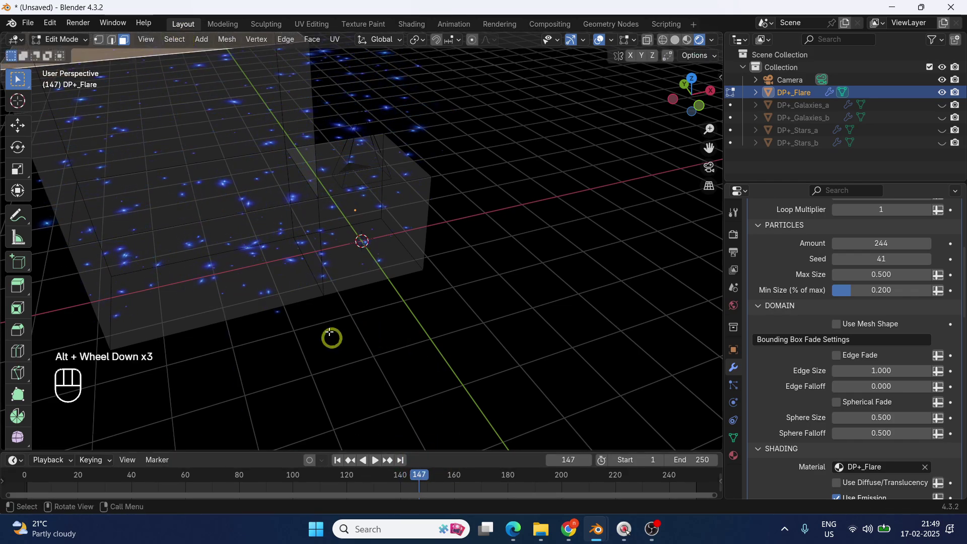
pyautogui.scroll(-3, 330, 334)
pyautogui.keyDown('alt'); pyautogui.moveTo(318, 335); pyautogui.dragTo(373, 144, button='middle'); pyautogui.keyUp('alt')
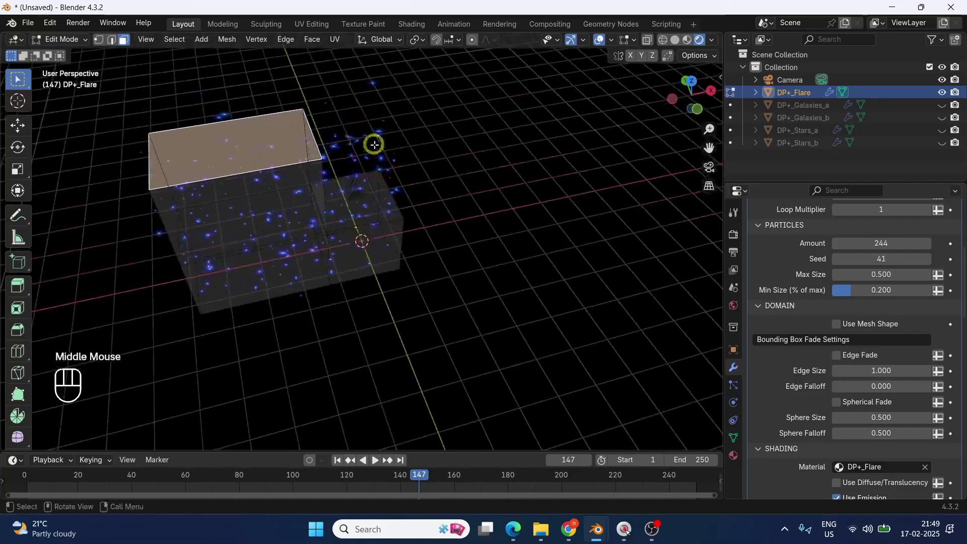
pyautogui.click(838, 323)
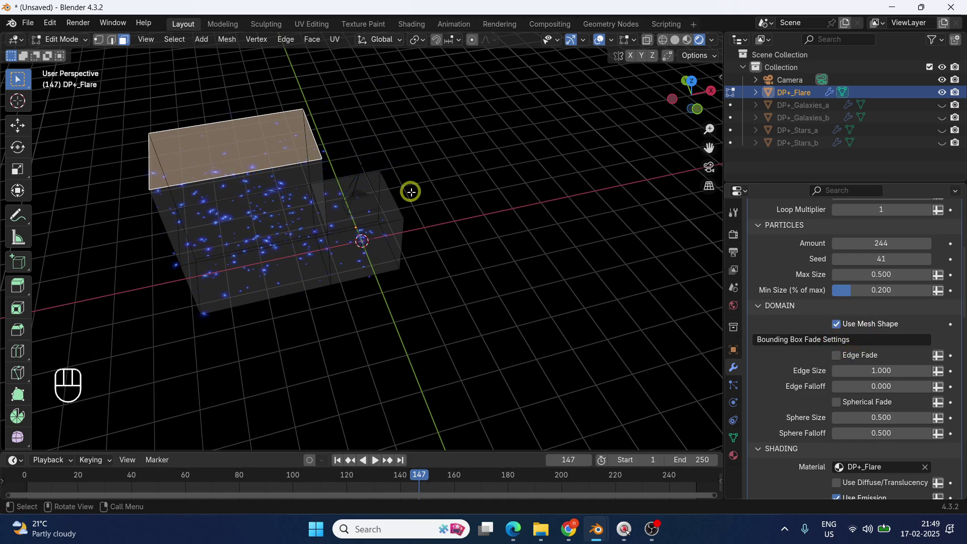
pyautogui.press('space')
pyautogui.click(443, 286)
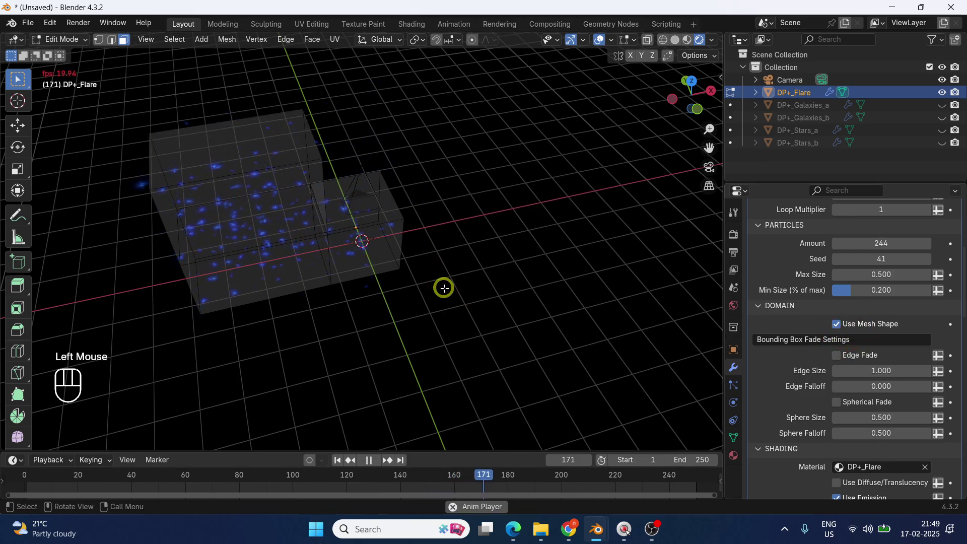
pyautogui.press('space')
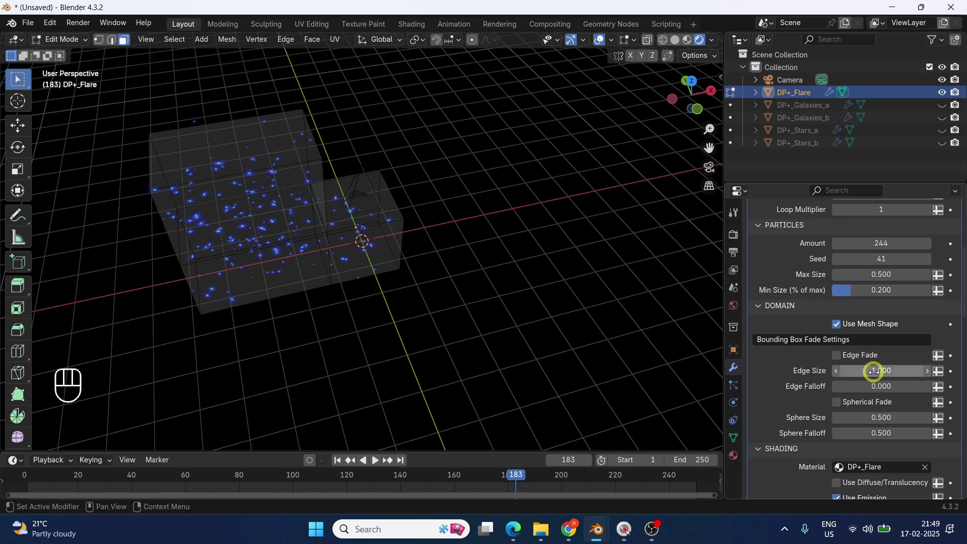
# Try the DP+_Galaxies_a material on the flare particles in the Shading settings
pyautogui.scroll(-3, 835, 424)
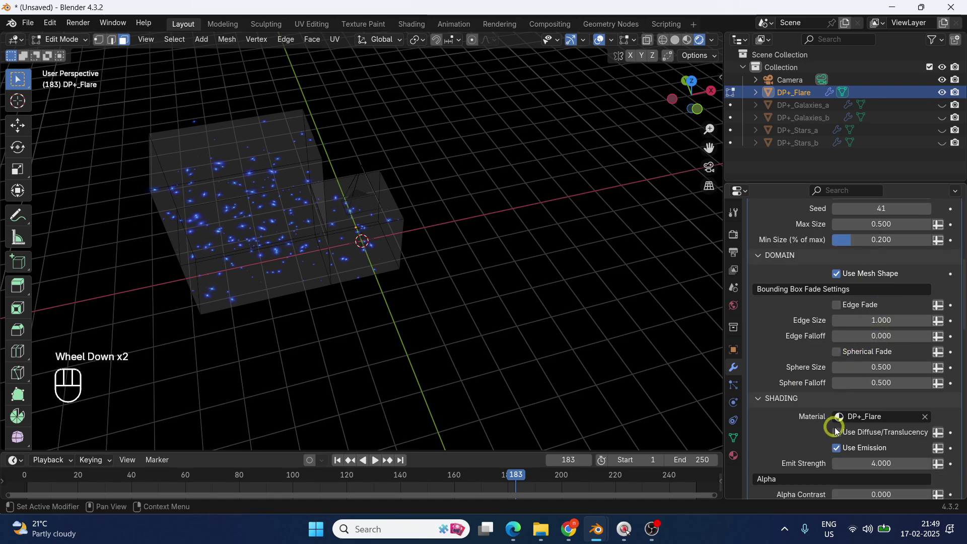
pyautogui.scroll(-2, 895, 392)
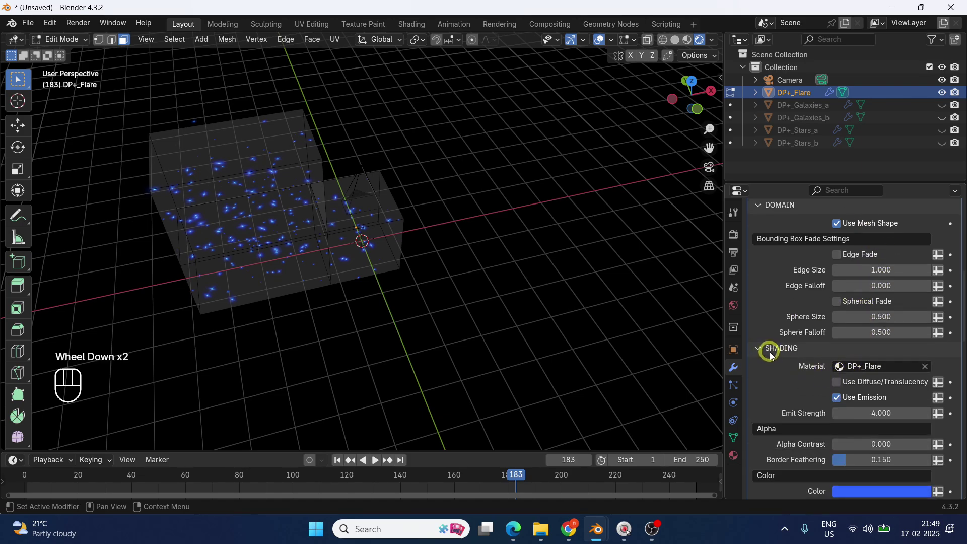
pyautogui.scroll(3, 225, 258)
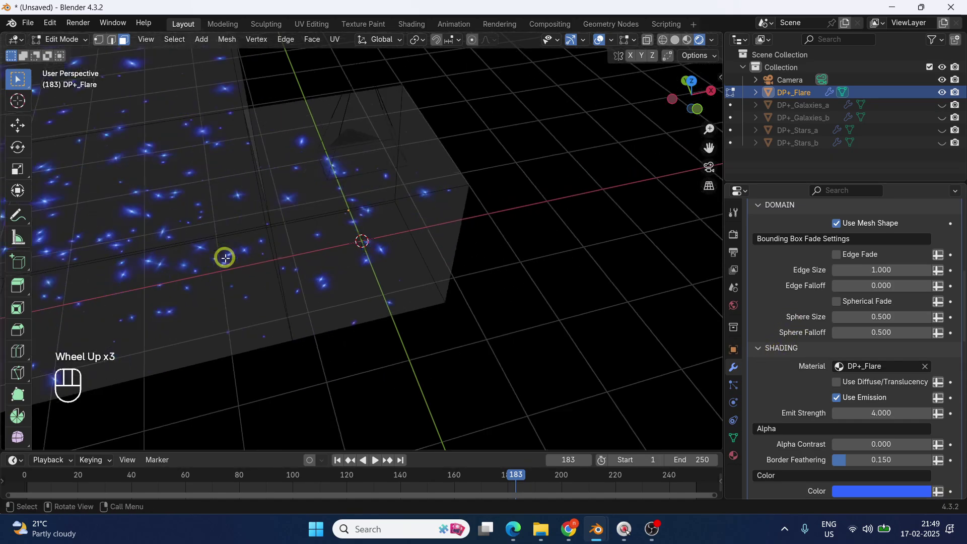
pyautogui.scroll(2, 215, 293)
pyautogui.keyDown('shift'); pyautogui.moveTo(211, 375); pyautogui.dragTo(375, 354, button='middle'); pyautogui.keyUp('shift')
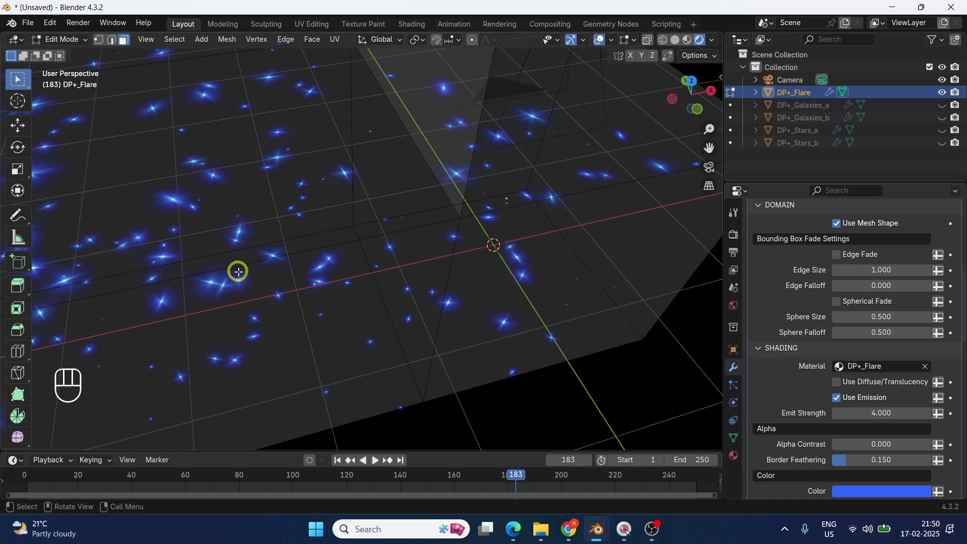
pyautogui.click(870, 366)
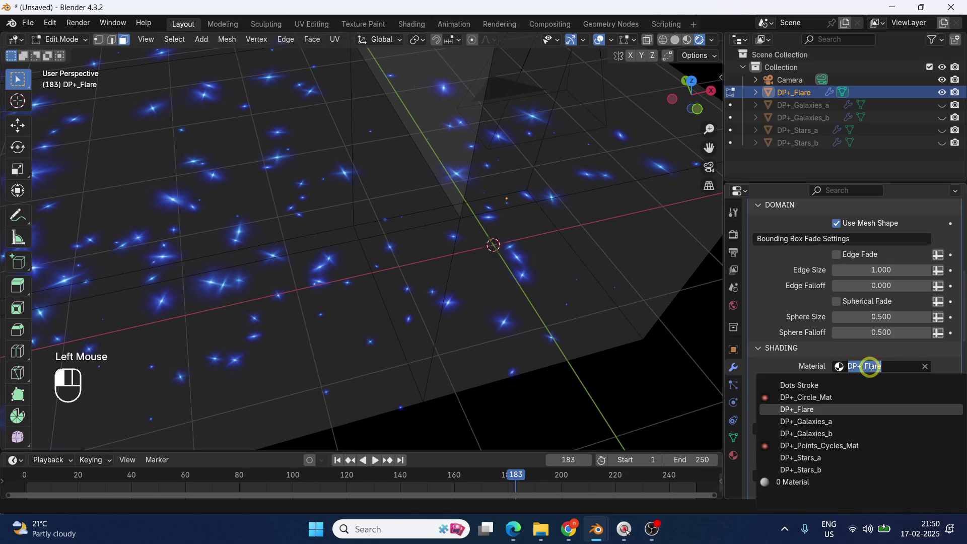
pyautogui.click(803, 422)
pyautogui.scroll(2, 201, 300)
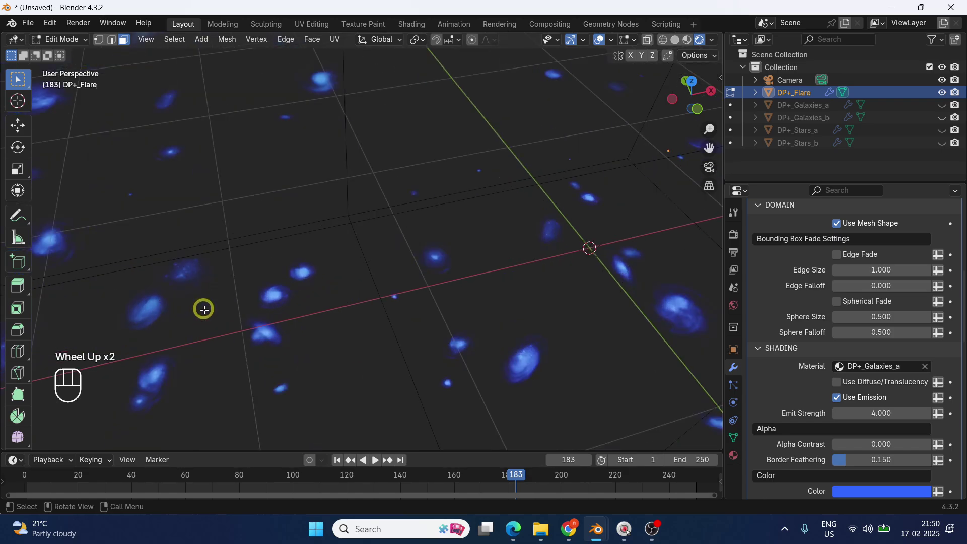
pyautogui.keyDown('shift'); pyautogui.moveTo(293, 343); pyautogui.dragTo(412, 319, button='middle'); pyautogui.keyUp('shift')
# Try the DP+_Galaxies_b and DP+_Stars_a materials on the particles, and return the material to DP+_Flare
pyautogui.click(876, 368)
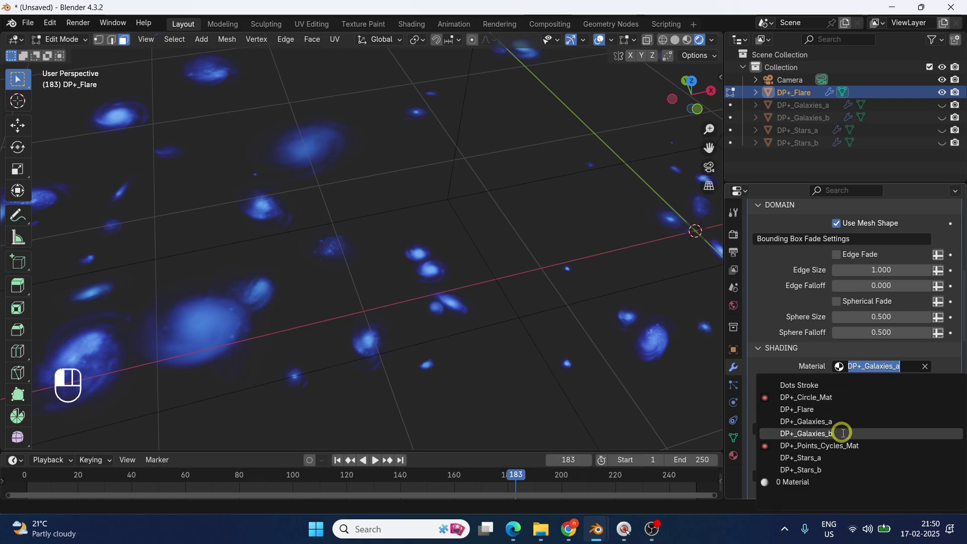
pyautogui.click(843, 434)
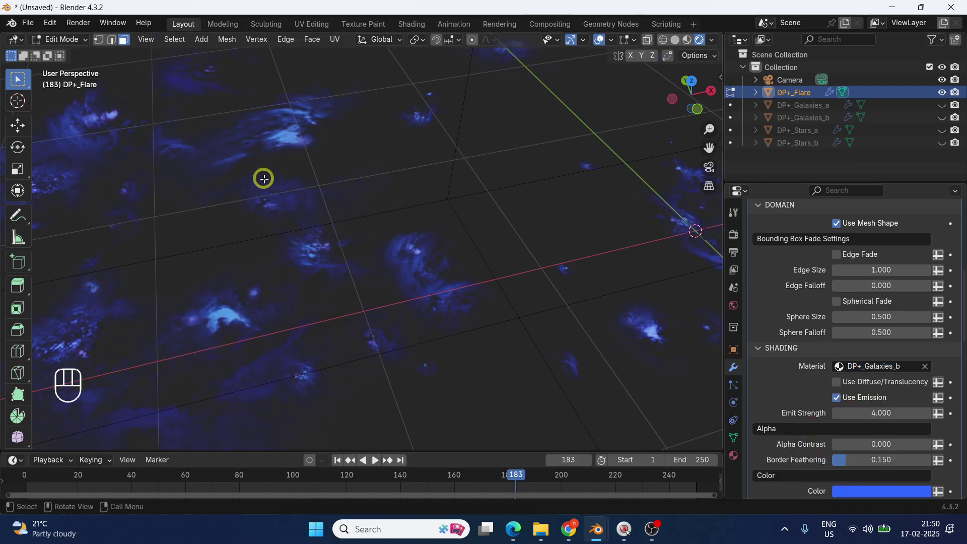
pyautogui.scroll(-3, 274, 268)
pyautogui.scroll(2, 301, 272)
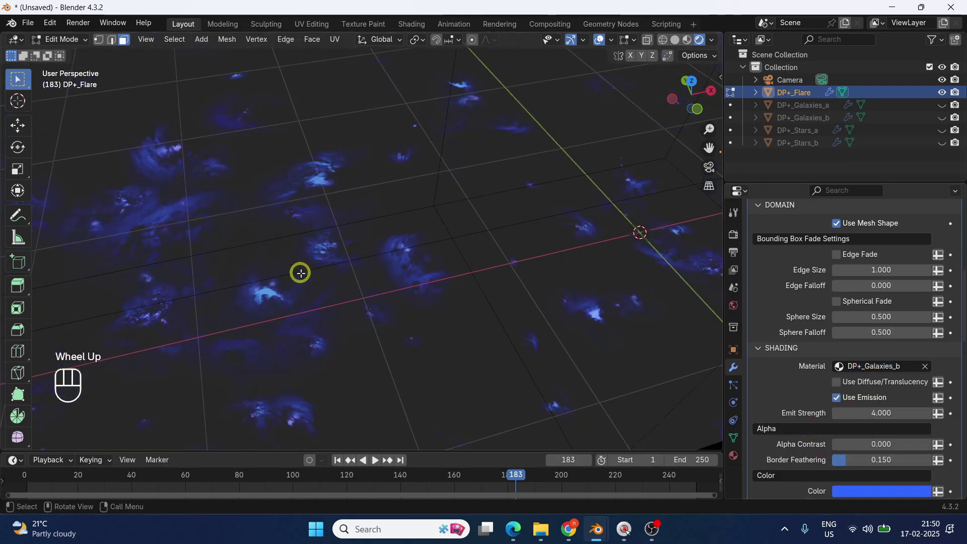
pyautogui.click(883, 370)
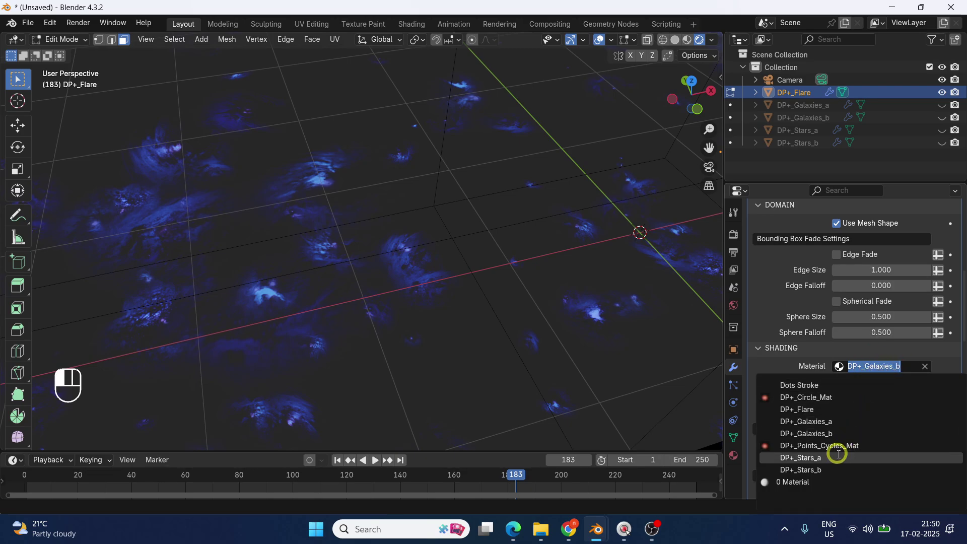
pyautogui.click(867, 457)
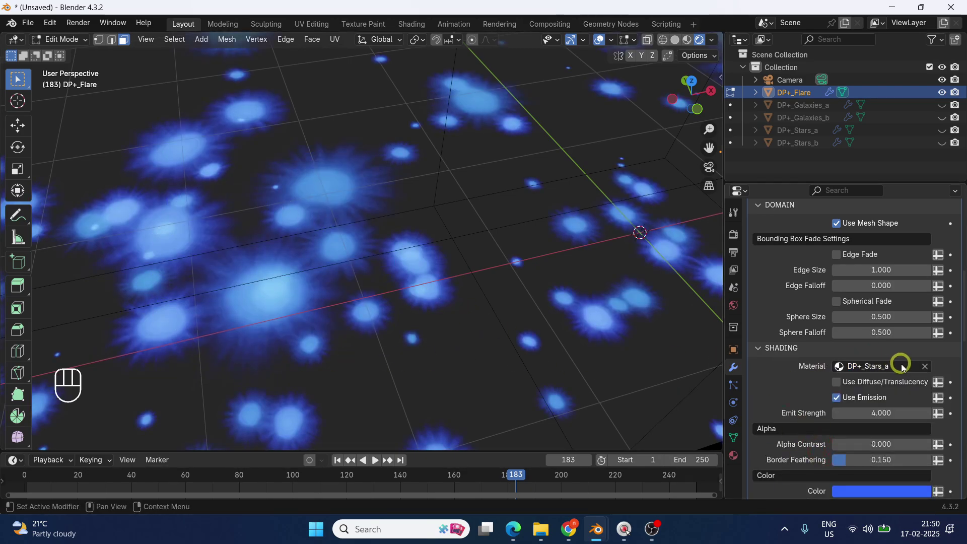
pyautogui.click(881, 367)
pyautogui.click(825, 409)
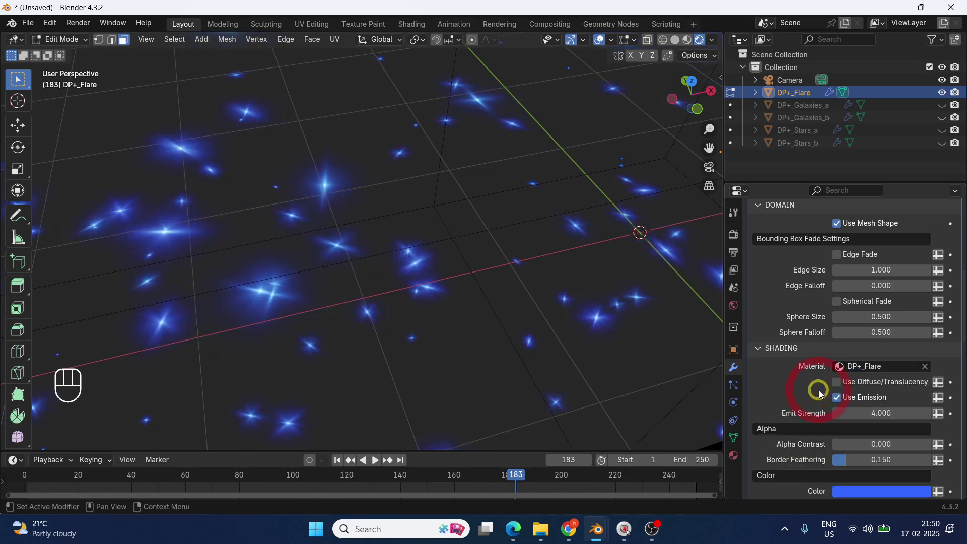
# Try the Dots Stroke and DP+_Circle_Mat materials on the particles, and restore DP+_Flare
pyautogui.click(878, 367)
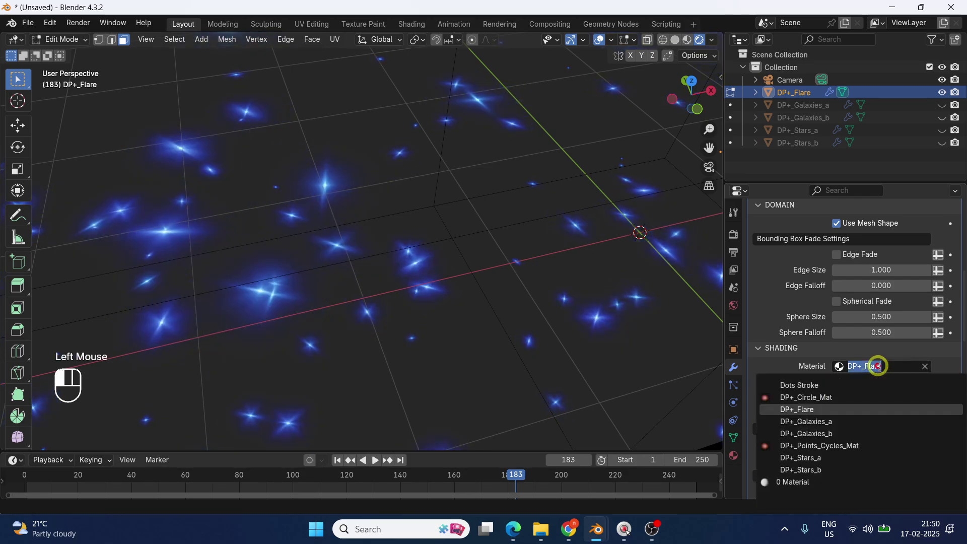
pyautogui.click(828, 385)
pyautogui.click(875, 366)
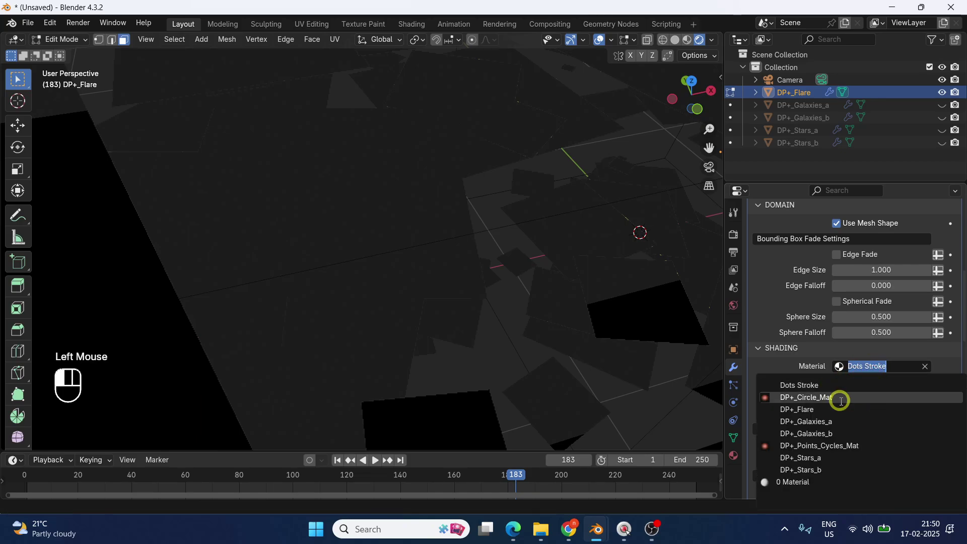
pyautogui.click(839, 399)
pyautogui.click(875, 365)
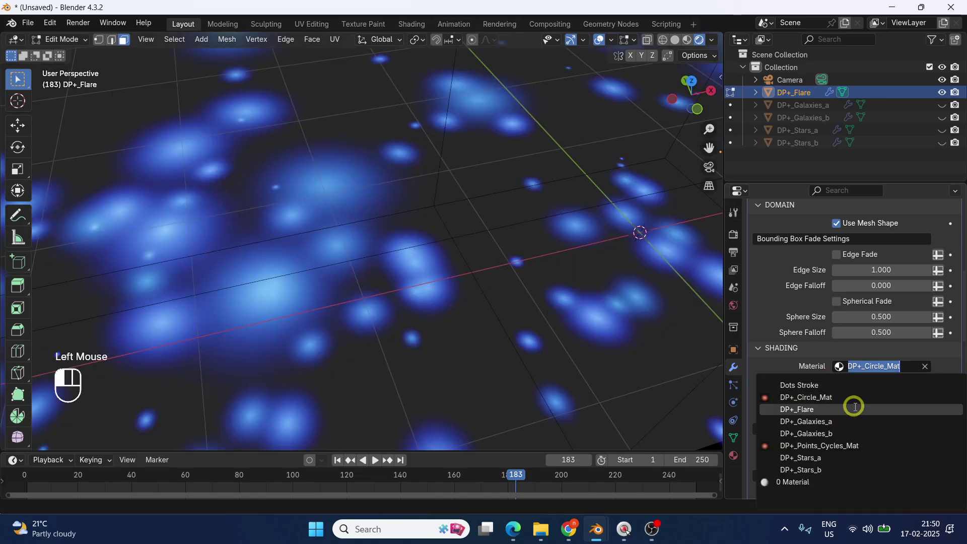
pyautogui.click(856, 399)
pyautogui.click(876, 366)
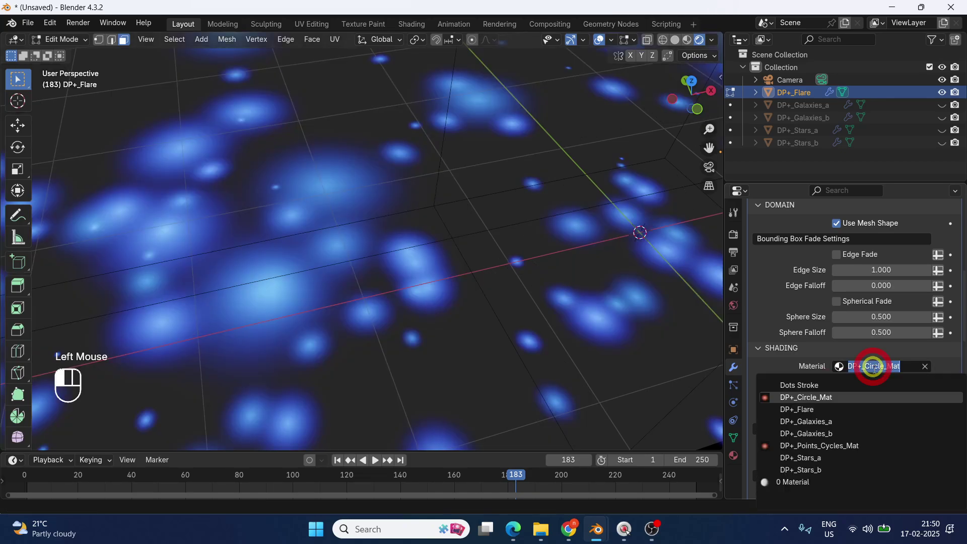
pyautogui.click(839, 409)
# Try a different Shimmer Strength on the flare particles, and return it to 0
pyautogui.scroll(-5, 851, 378)
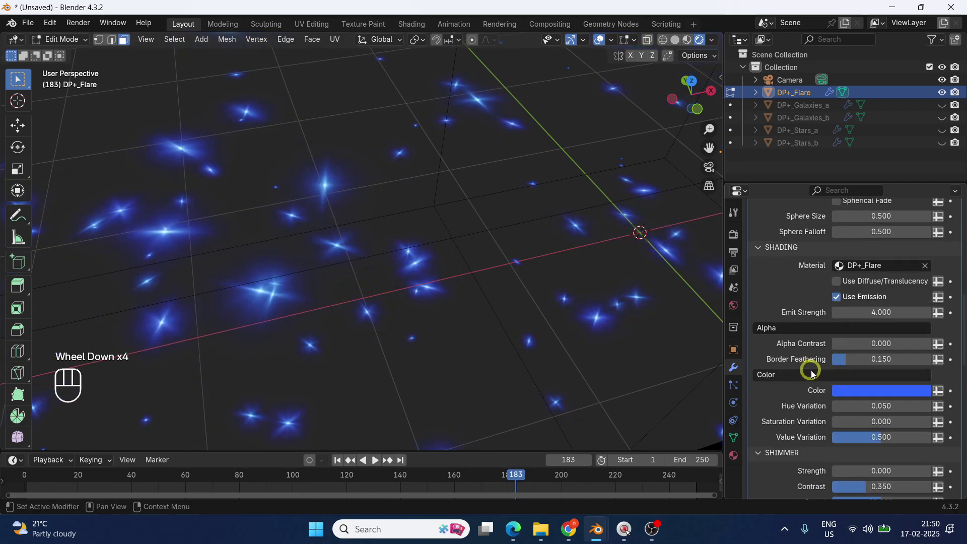
pyautogui.scroll(-3, 851, 372)
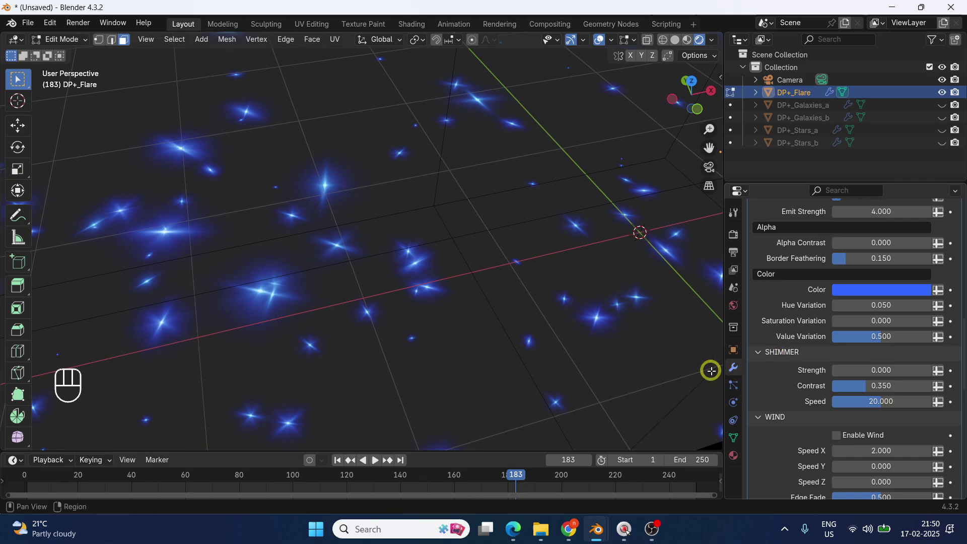
pyautogui.moveTo(855, 375); pyautogui.dragTo(877, 371)
pyautogui.click(879, 371)
pyautogui.write('0')
pyautogui.press('Return')
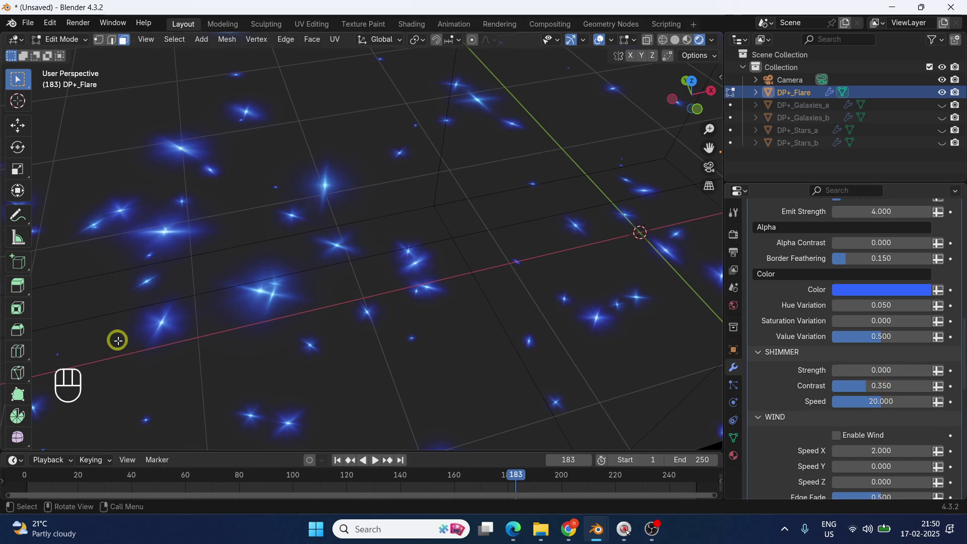
# Try a Shimmer Speed of 35.477 with the animation playing, and set it to 21.608
pyautogui.moveTo(868, 411); pyautogui.dragTo(695, 385)
pyautogui.press('space')
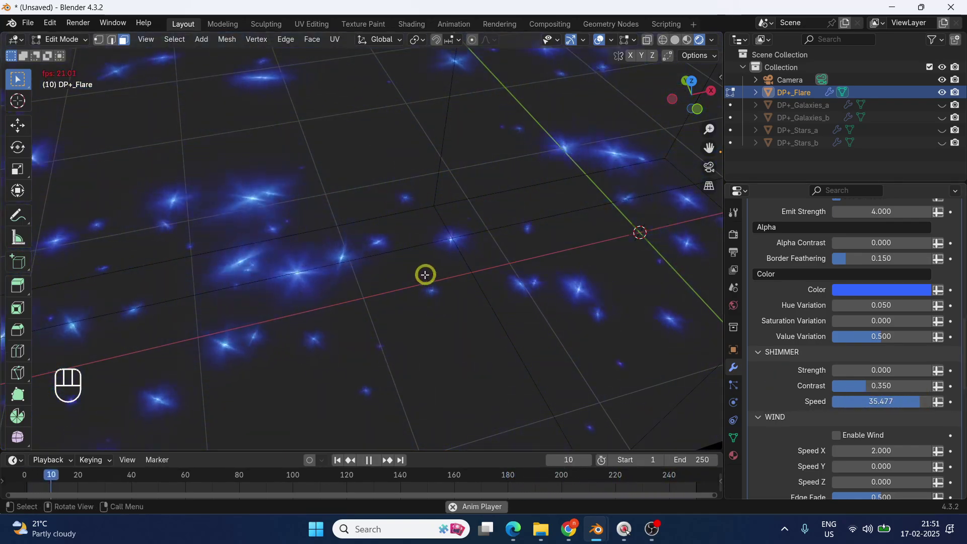
pyautogui.moveTo(898, 401); pyautogui.dragTo(846, 399)
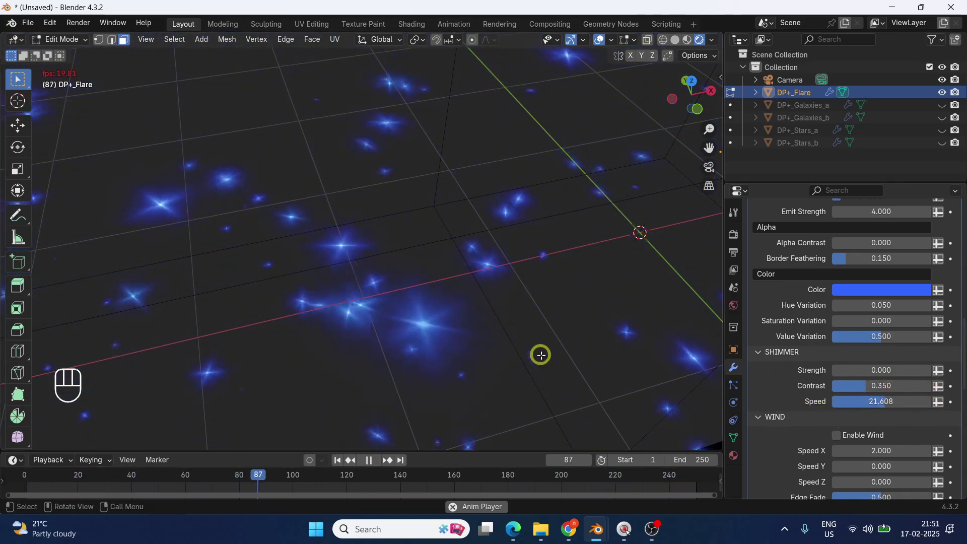
pyautogui.press('space')
# Finish editing DP+_Flare's domain mesh and return to Object Mode
pyautogui.scroll(-1, 576, 320)
pyautogui.scroll(-2, 621, 319)
pyautogui.scroll(1, 405, 298)
pyautogui.click(630, 429)
pyautogui.press('Tab')
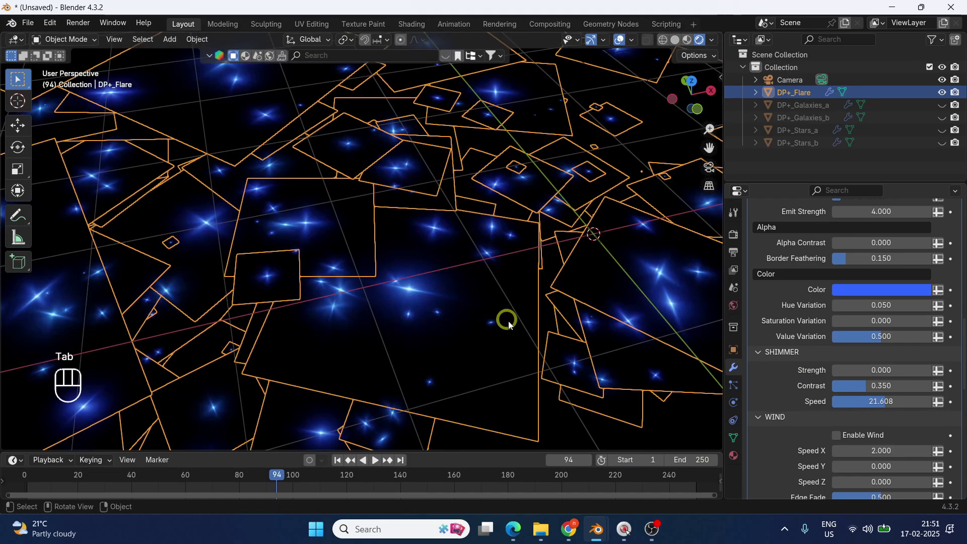
# Play the animation and enable Wind in DP+_Flare's particle modifier
pyautogui.click(669, 434)
pyautogui.scroll(-3, 816, 403)
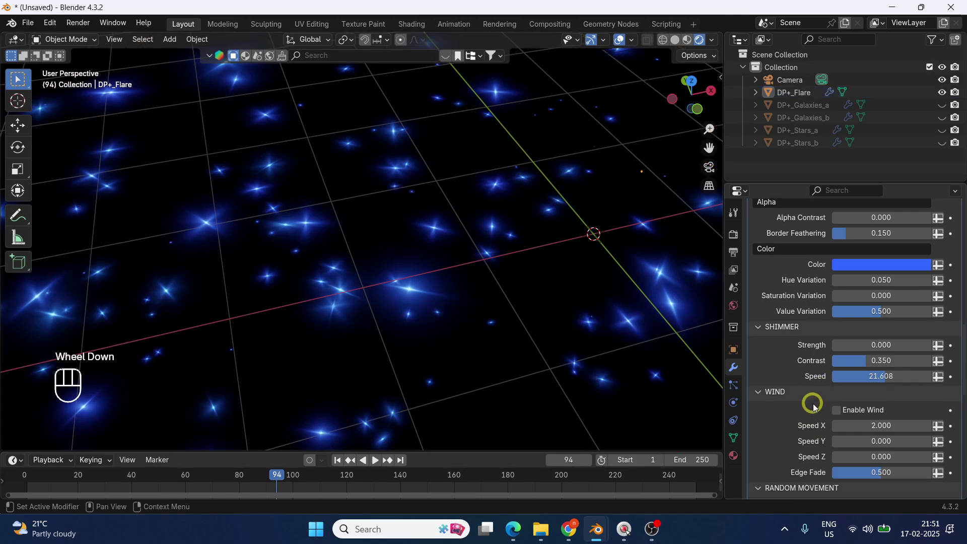
pyautogui.scroll(-2, 806, 373)
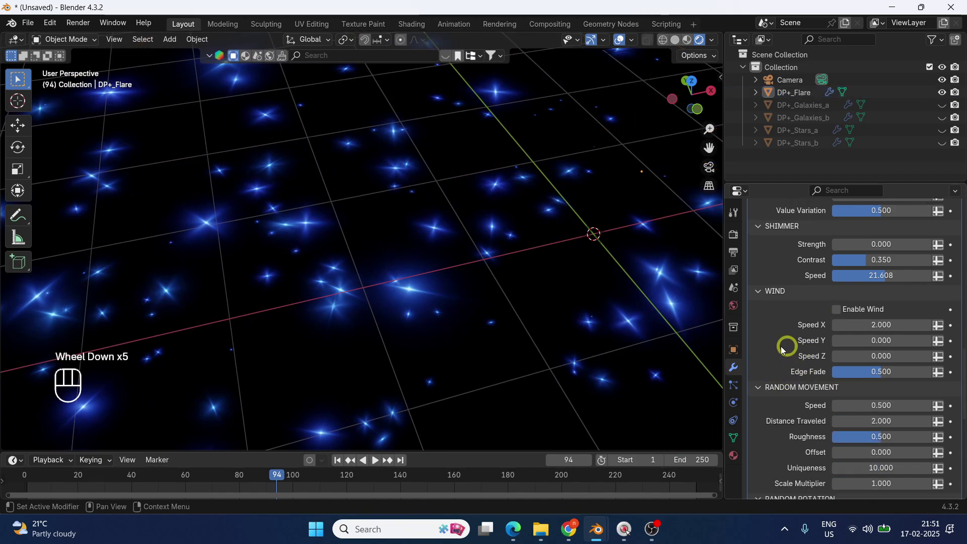
pyautogui.press('space')
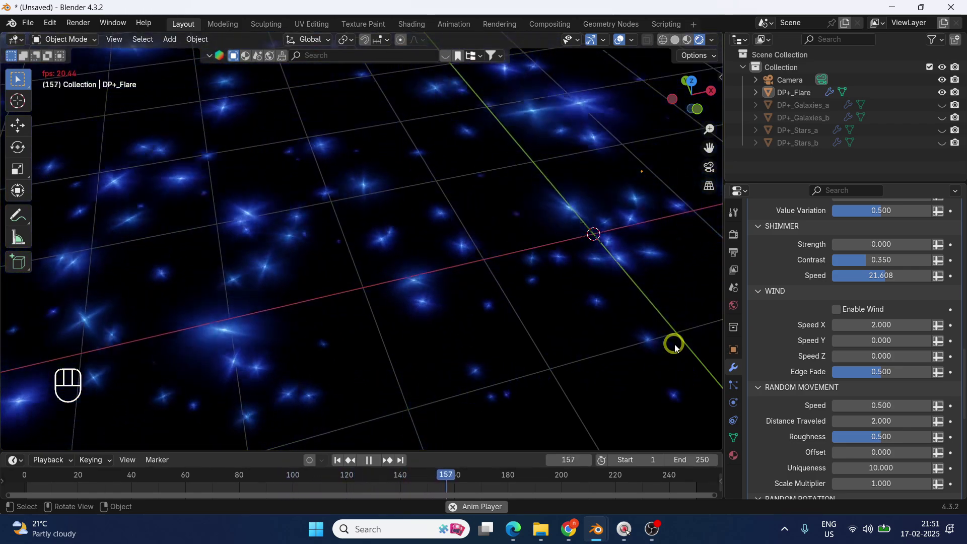
pyautogui.click(836, 309)
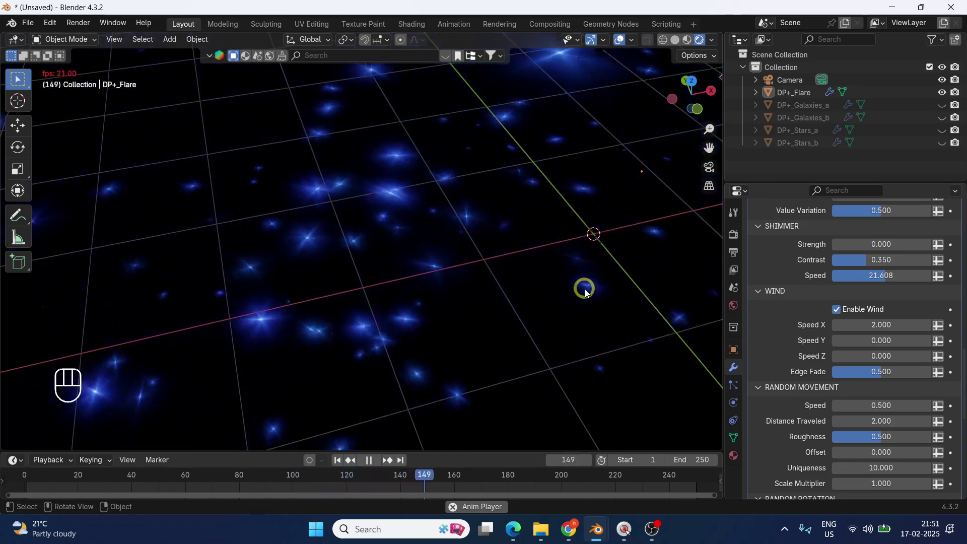
# Try wind Speed X values of 10 and 0.2 on the flare particles, and return it to 2
pyautogui.click(884, 327)
pyautogui.write('10')
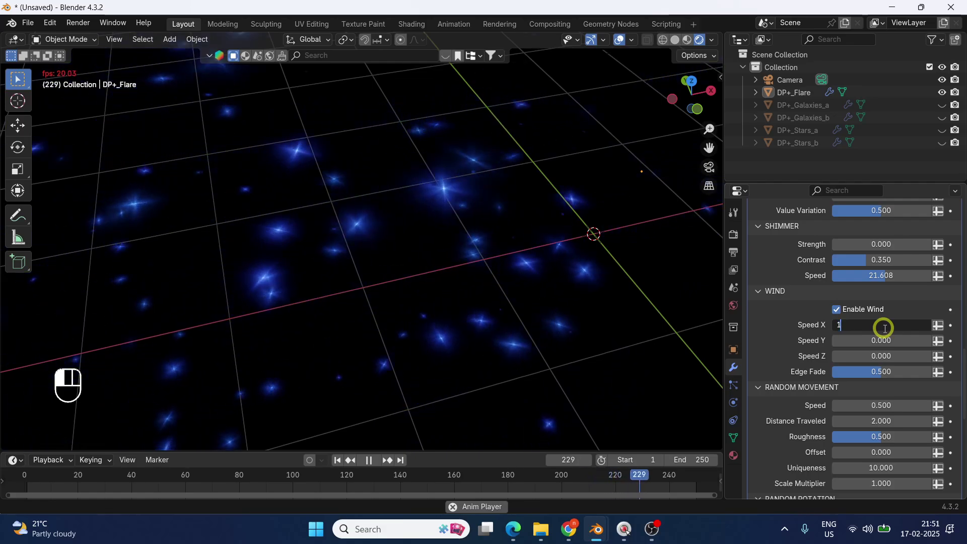
pyautogui.press('Return')
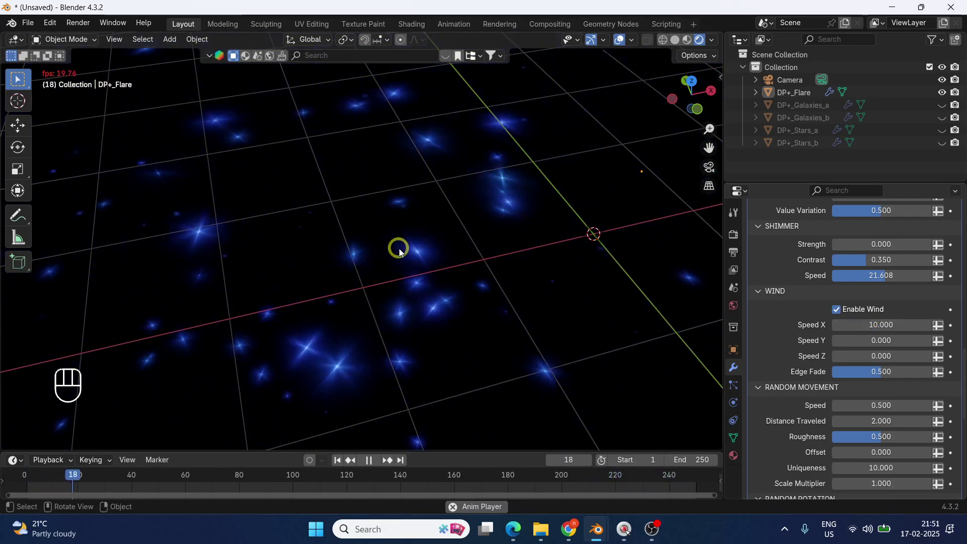
pyautogui.click(888, 326)
pyautogui.write('0.2')
pyautogui.press('Return')
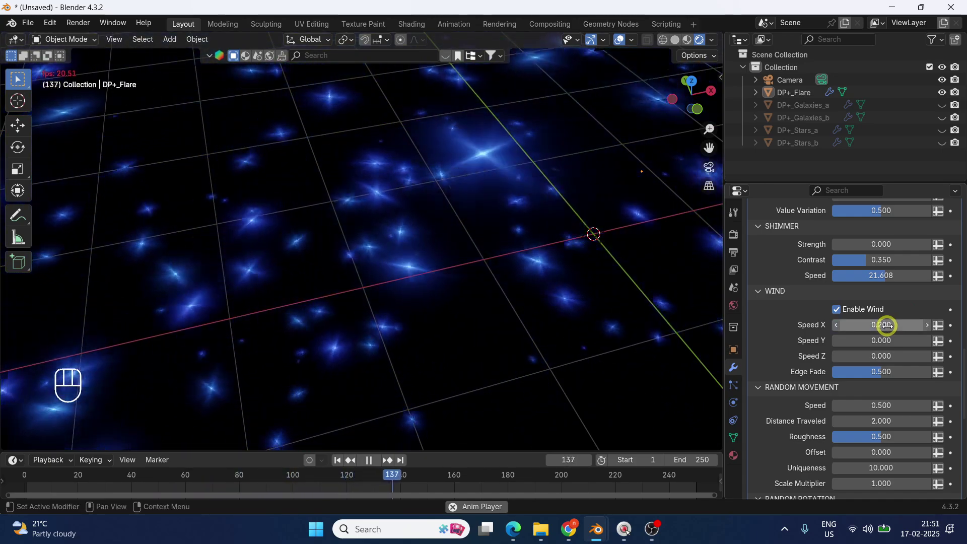
pyautogui.click(888, 326)
pyautogui.write('2')
pyautogui.press('Return')
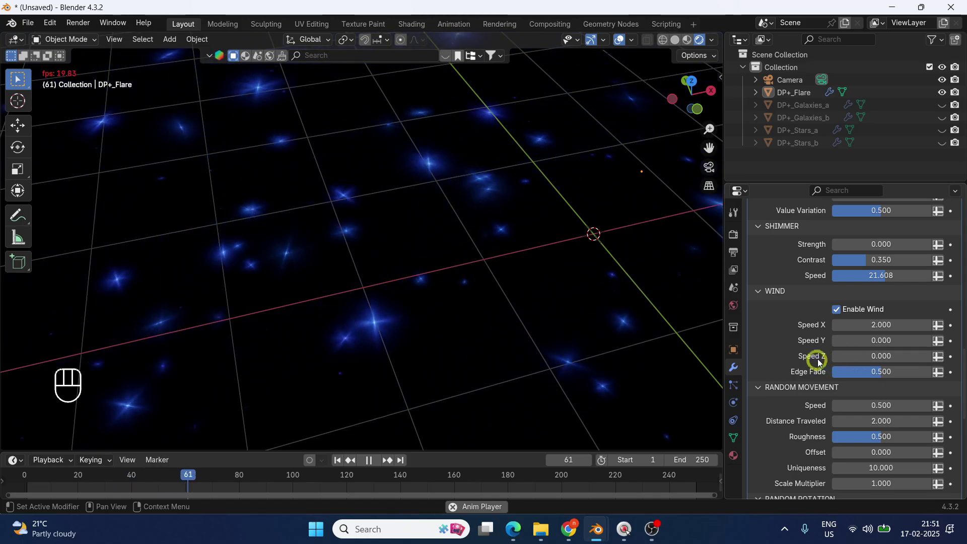
# Set the wind's Speed X to 0 and Speed Z to 3, and disable the wind
pyautogui.click(890, 357)
pyautogui.moveTo(891, 356); pyautogui.dragTo(882, 358)
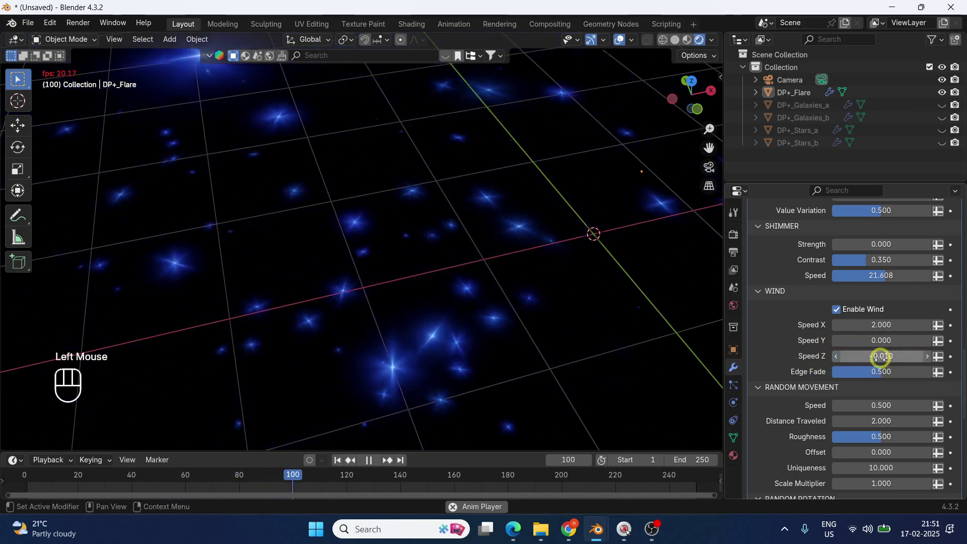
pyautogui.click(879, 323)
pyautogui.write('0')
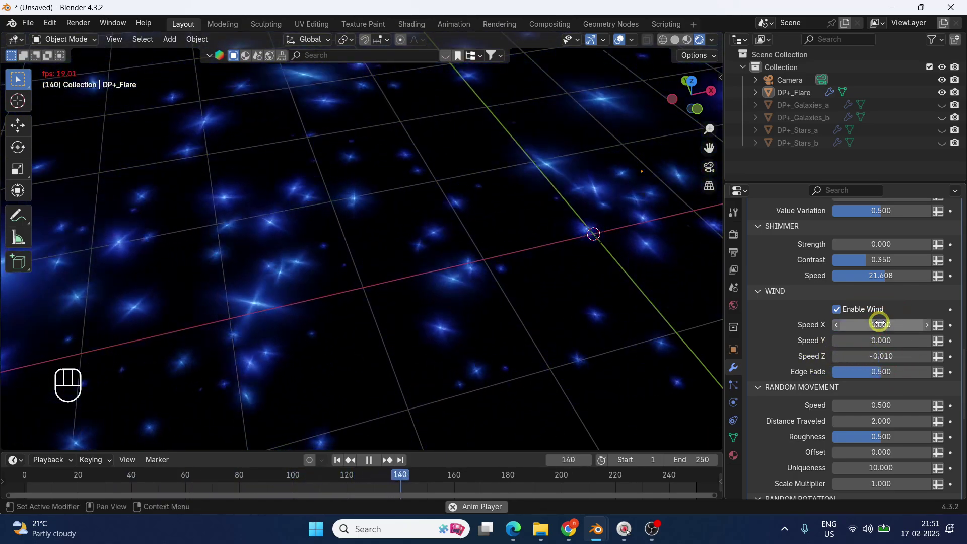
pyautogui.press('Return')
pyautogui.click(890, 356)
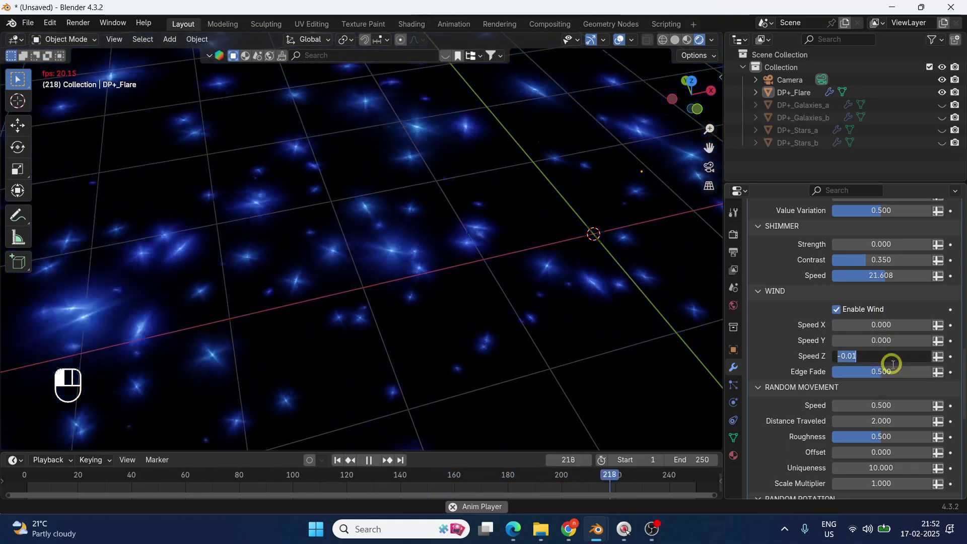
pyautogui.write('3')
pyautogui.press('Return')
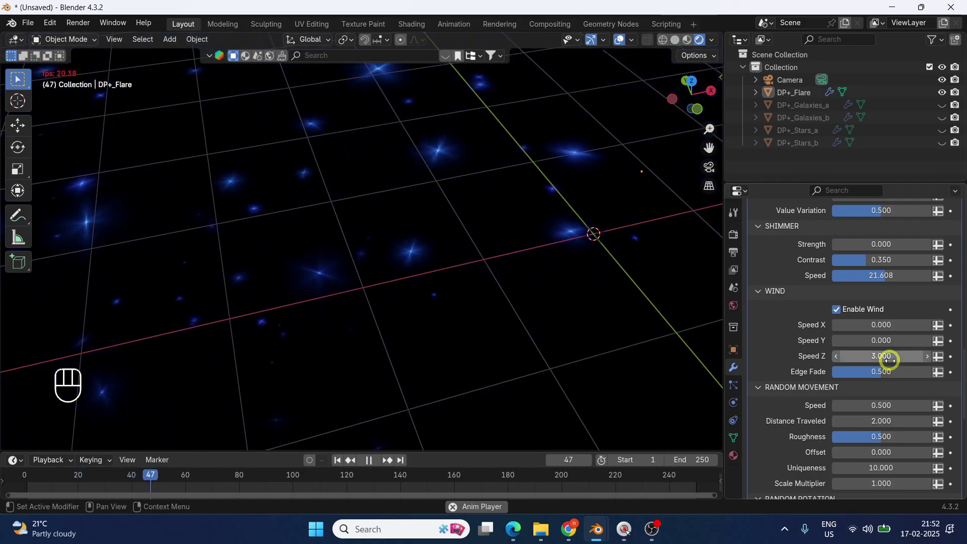
pyautogui.click(836, 310)
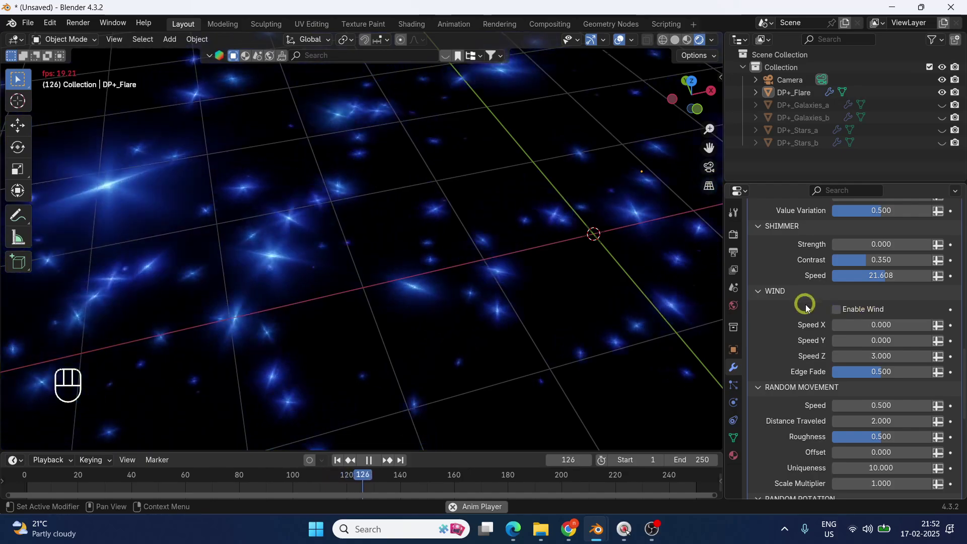
# Try a Random Movement Speed of 3 on the flare particles, and return it to 0.5
pyautogui.scroll(-2, 808, 306)
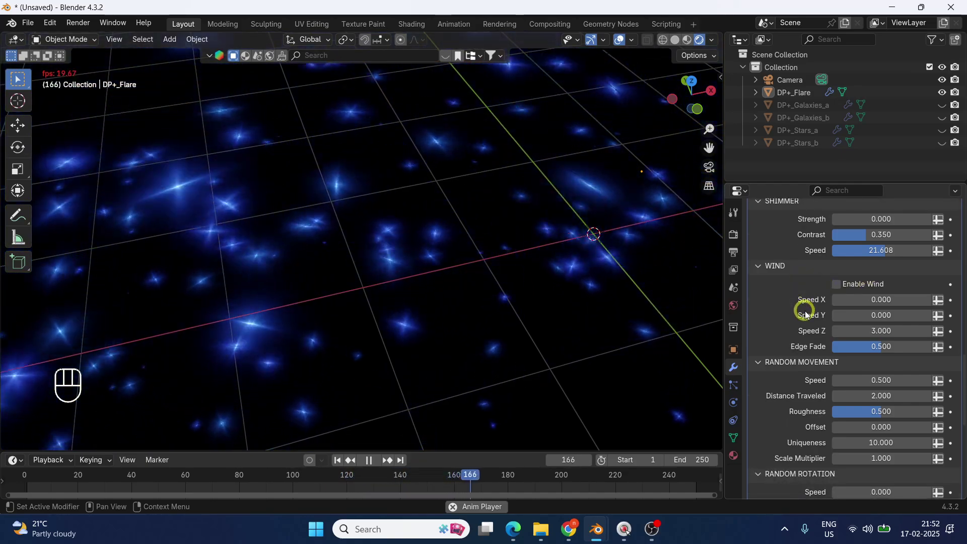
pyautogui.scroll(-6, 805, 311)
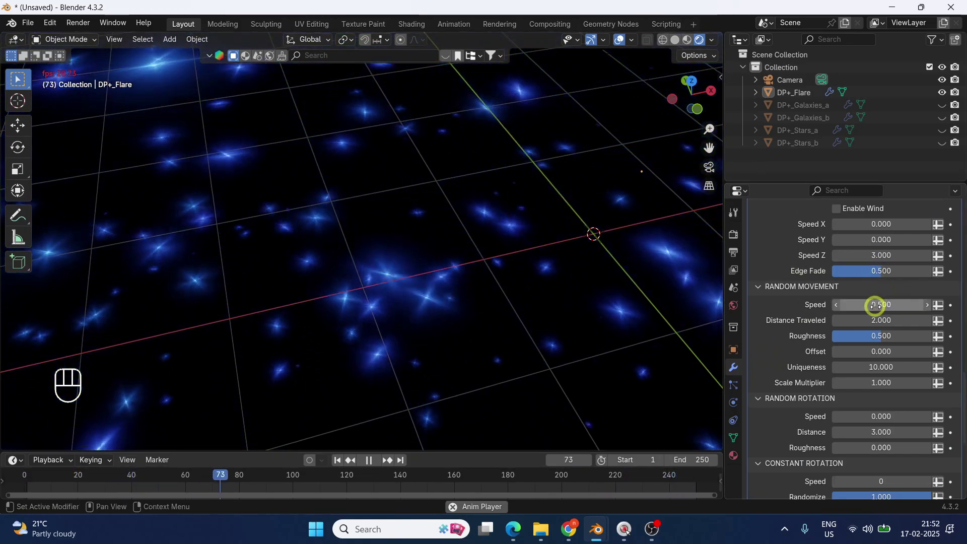
pyautogui.click(899, 305)
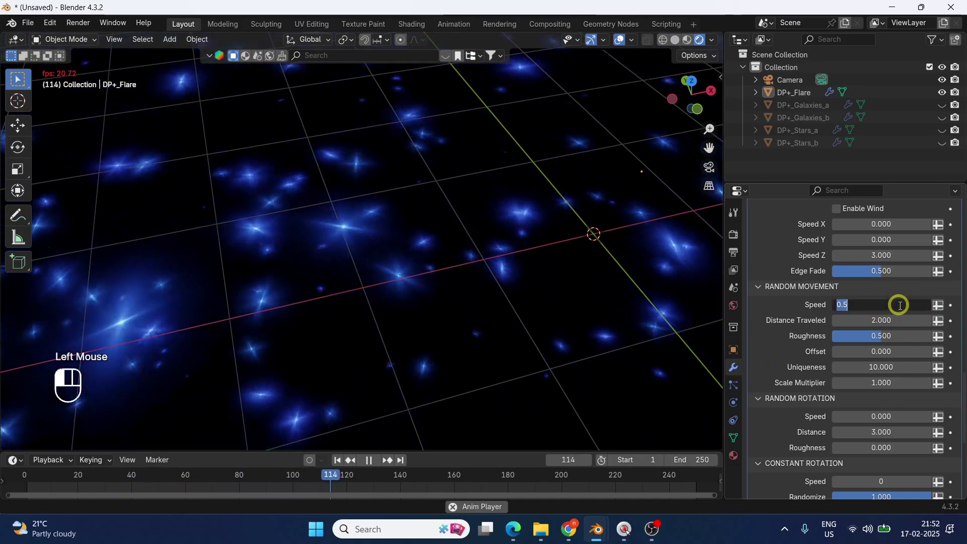
pyautogui.press('BackSpace')
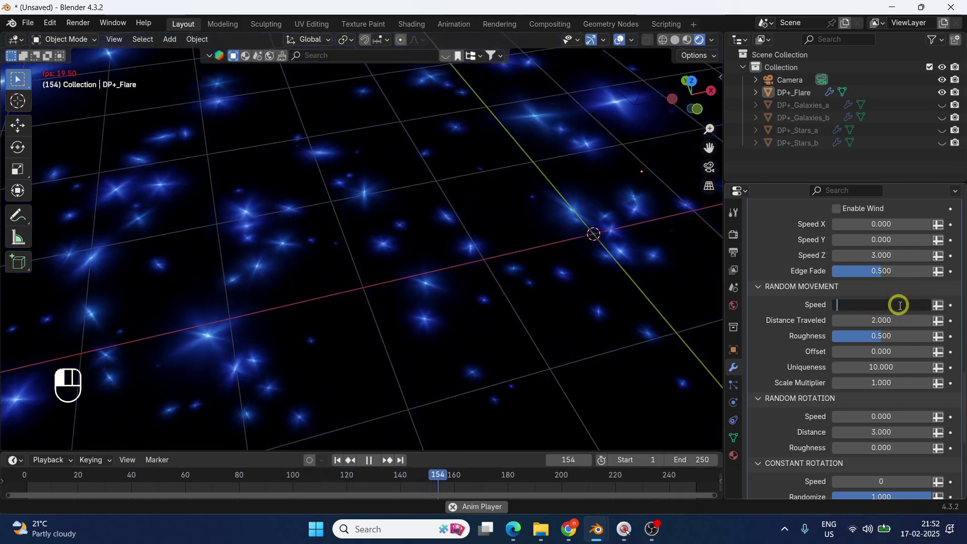
pyautogui.write('3')
pyautogui.press('Return')
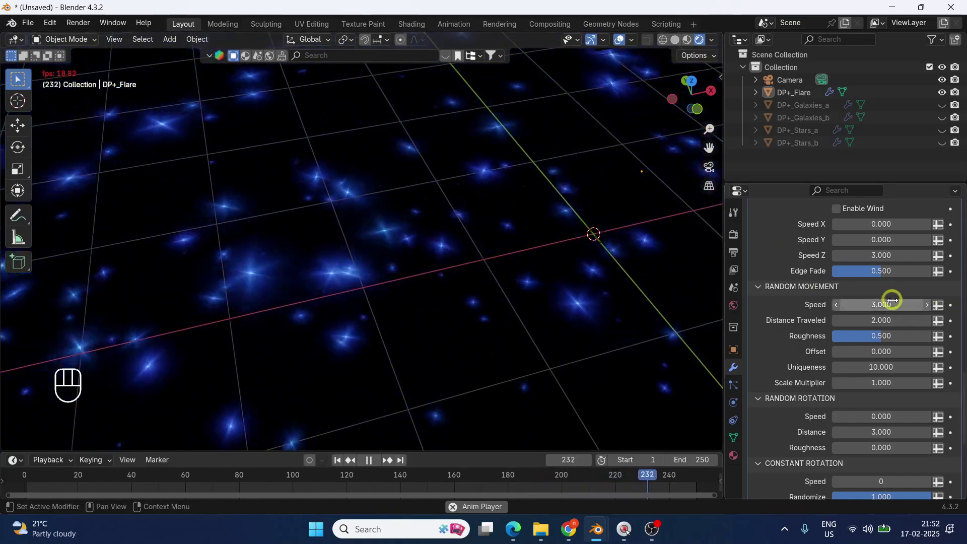
pyautogui.click(882, 304)
pyautogui.write('0.5')
pyautogui.press('Return')
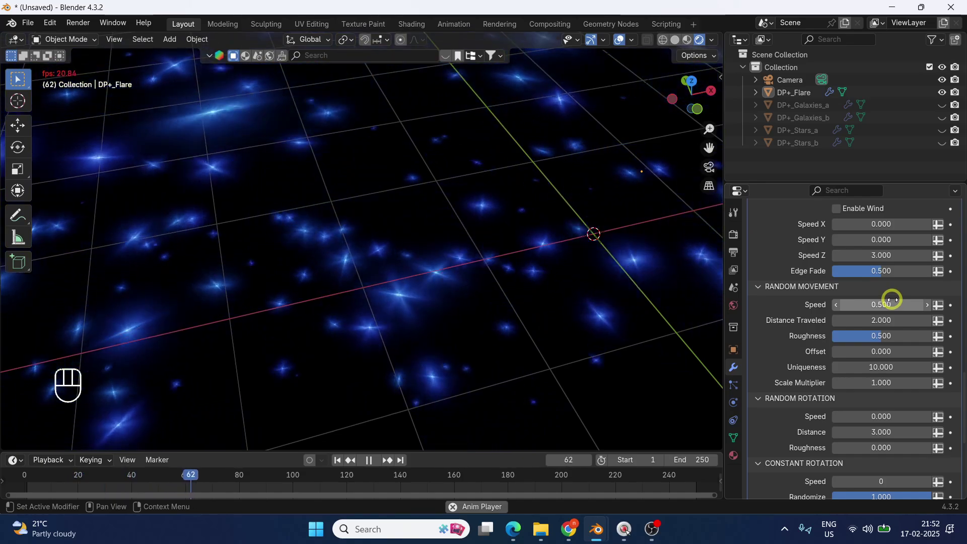
# Show the galaxy and star objects in place of DP+_Flare, and set DP+_Flare's Random Rotation Speed to 2
pyautogui.click(942, 92)
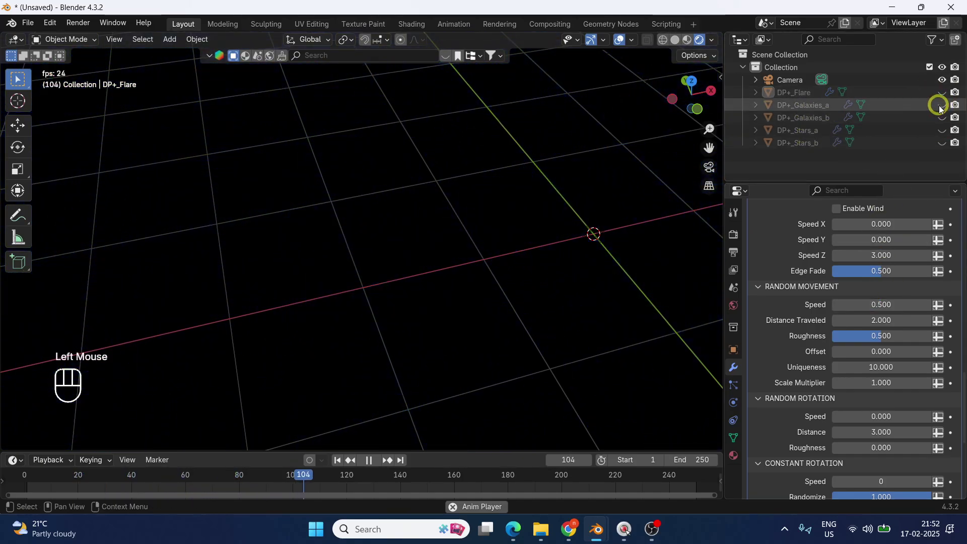
pyautogui.click(941, 118)
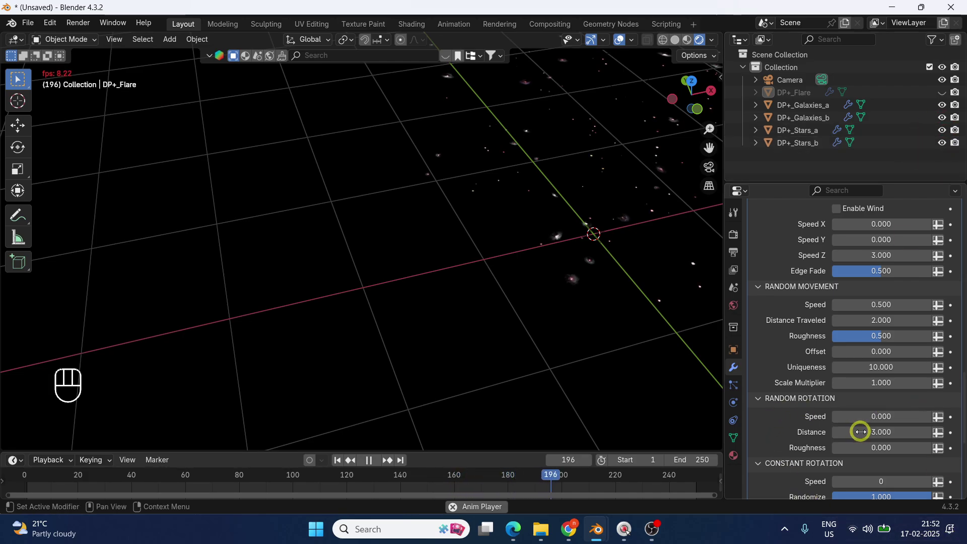
pyautogui.click(883, 418)
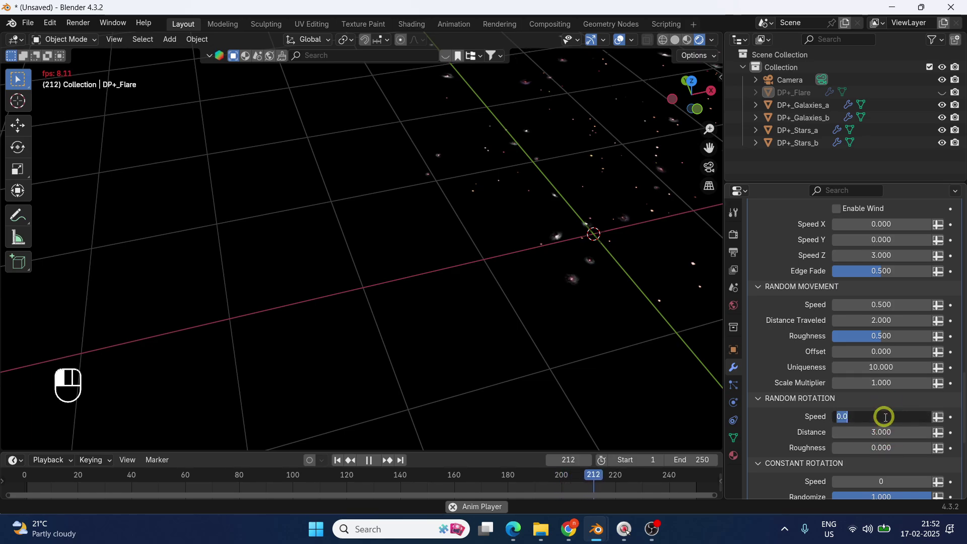
pyautogui.write('2')
pyautogui.press('Return')
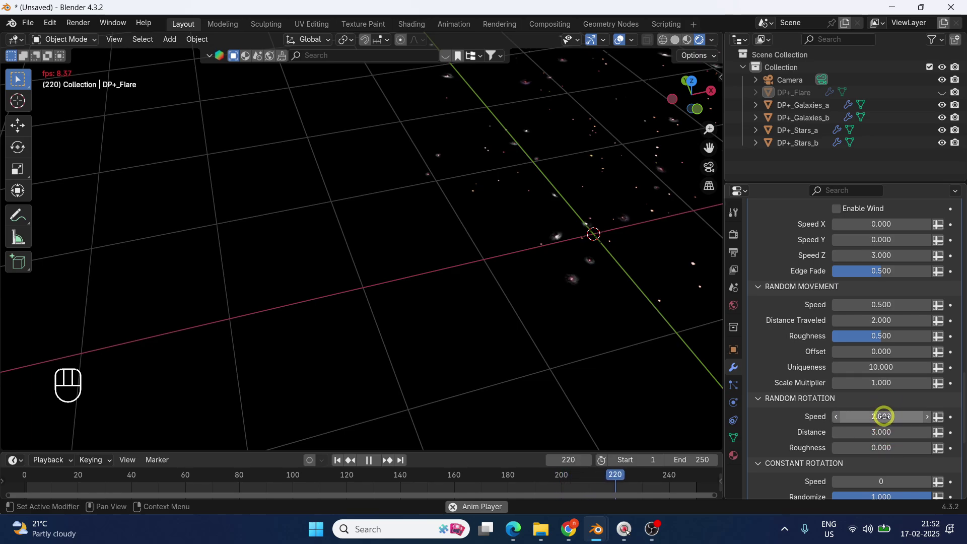
# Hide DP+_Stars_a, DP+_Galaxies_b and DP+_Galaxies_a, leaving only DP+_Stars_b shown
pyautogui.click(943, 130)
pyautogui.click(942, 117)
pyautogui.click(943, 104)
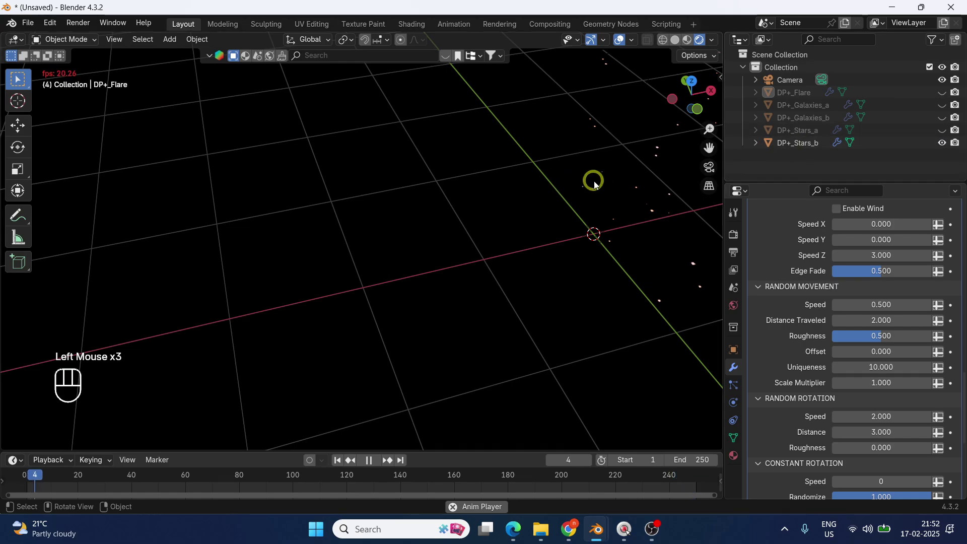
# Set the Random Rotation Speed of DP+_Stars_b to 2 and deselect the object
pyautogui.keyDown('shift'); pyautogui.moveTo(640, 289); pyautogui.dragTo(363, 324, button='middle'); pyautogui.keyUp('shift')
pyautogui.click(383, 253)
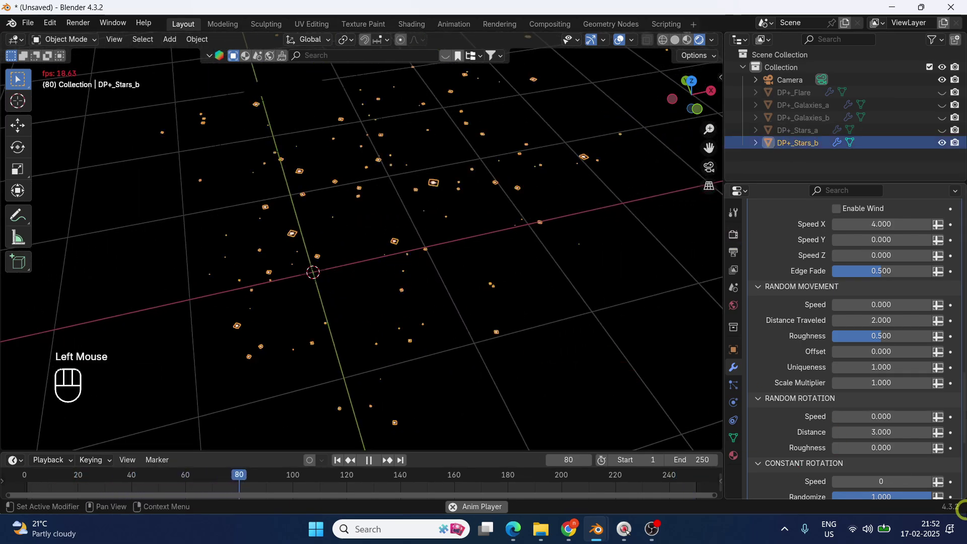
pyautogui.click(873, 416)
pyautogui.write('2')
pyautogui.press('Return')
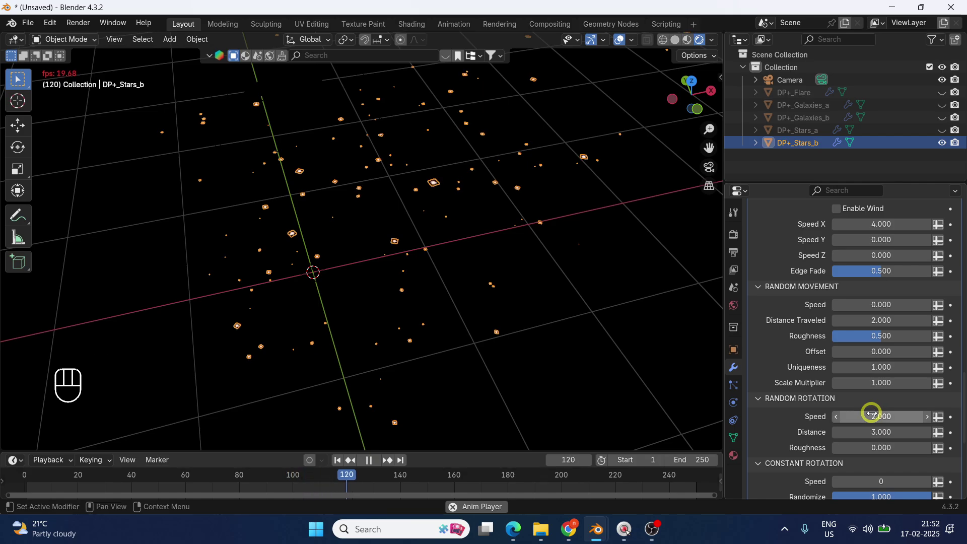
pyautogui.click(594, 433)
pyautogui.scroll(2, 403, 347)
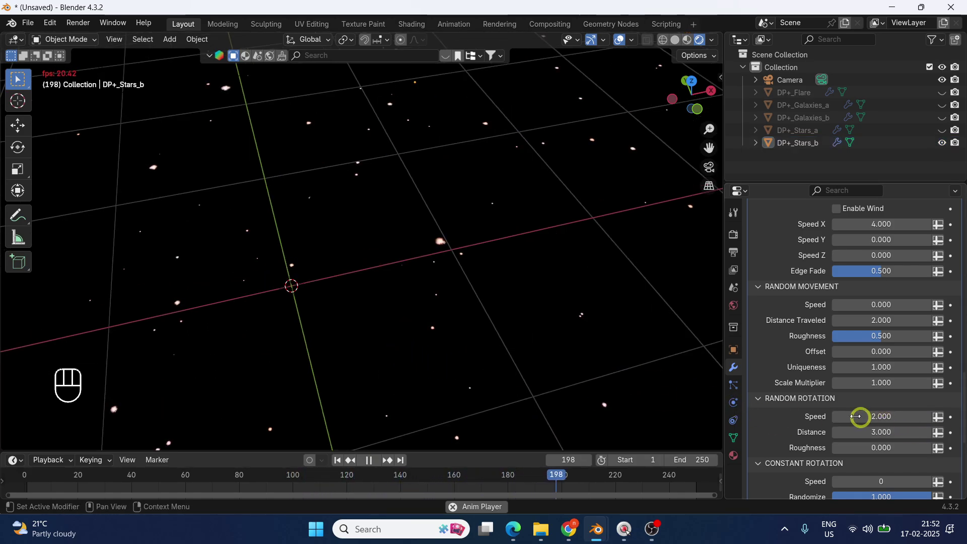
# Preview the DP+_Stars_b animation with its wind enabled, and turn the wind off again
pyautogui.scroll(3, 853, 393)
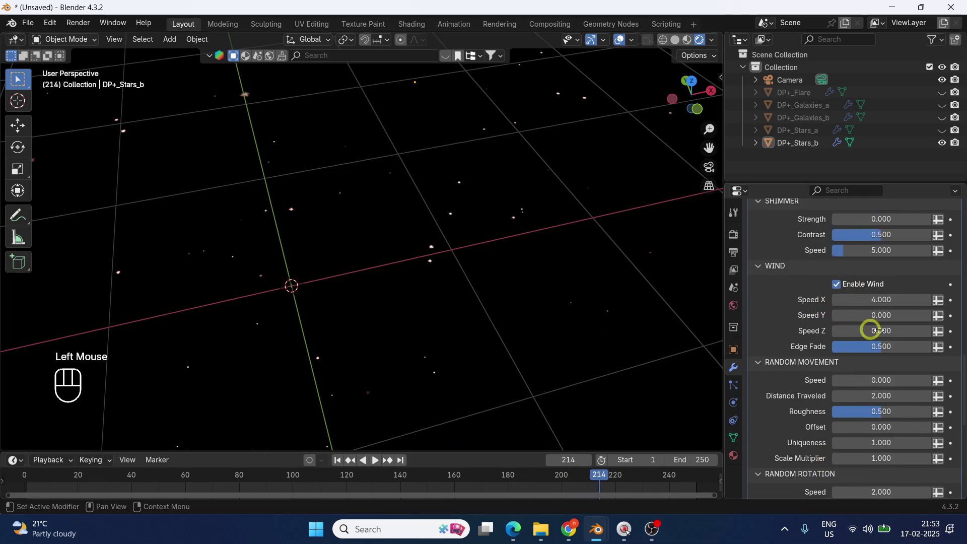
pyautogui.click(549, 376)
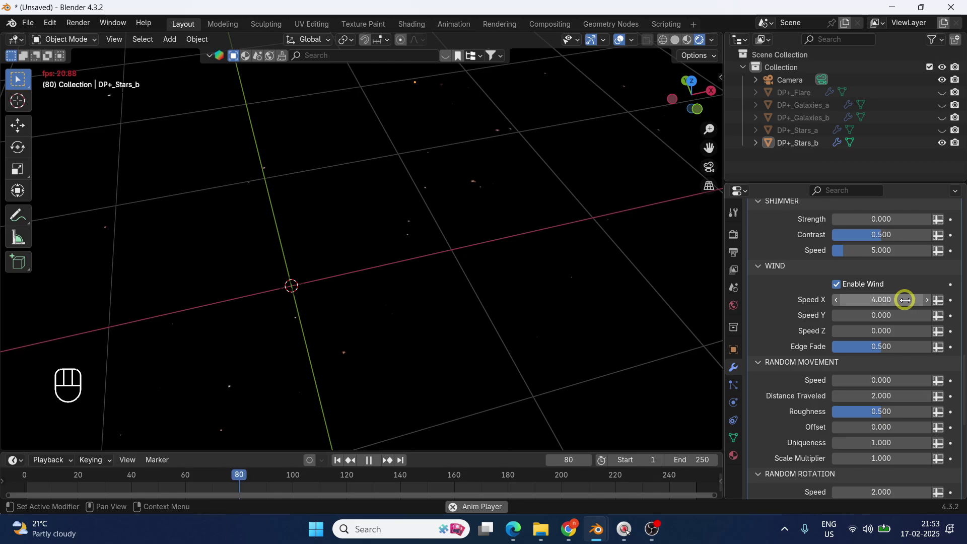
pyautogui.scroll(-3, 864, 408)
pyautogui.scroll(3, 805, 352)
# Hide DP+_Stars_b and show DP+_Flare again in the viewport
pyautogui.moveTo(942, 142); pyautogui.dragTo(945, 96)
pyautogui.click(943, 93)
pyautogui.scroll(-2, 419, 293)
pyautogui.keyDown('shift'); pyautogui.moveTo(316, 347); pyautogui.dragTo(485, 313, button='middle'); pyautogui.keyUp('shift')
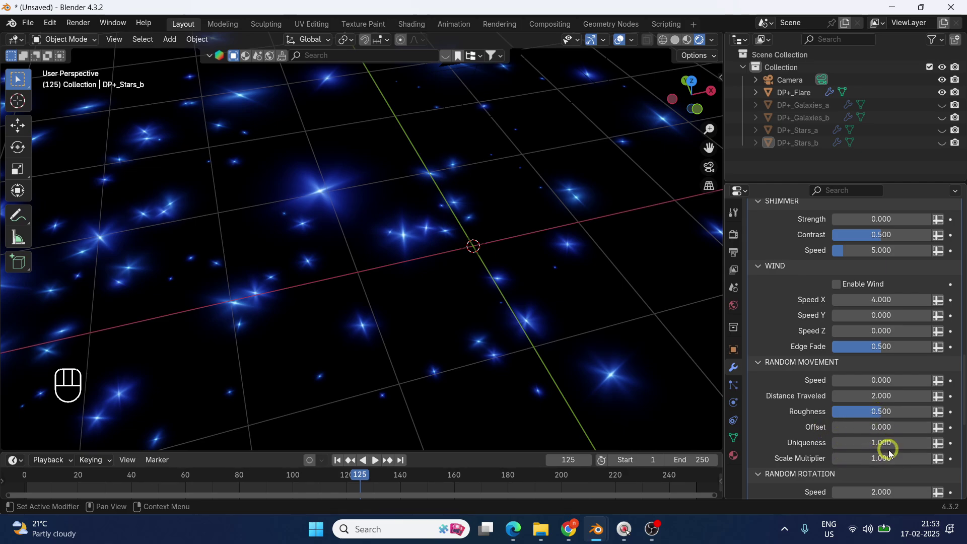
# Add a NURBS Path curve to the scene at the 3D cursor
pyautogui.scroll(-3, 856, 425)
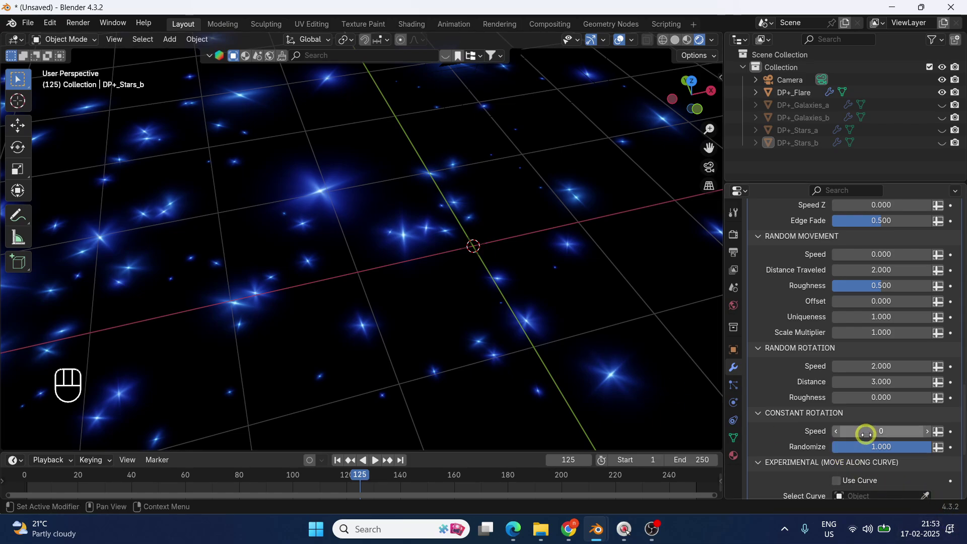
pyautogui.scroll(-3, 864, 432)
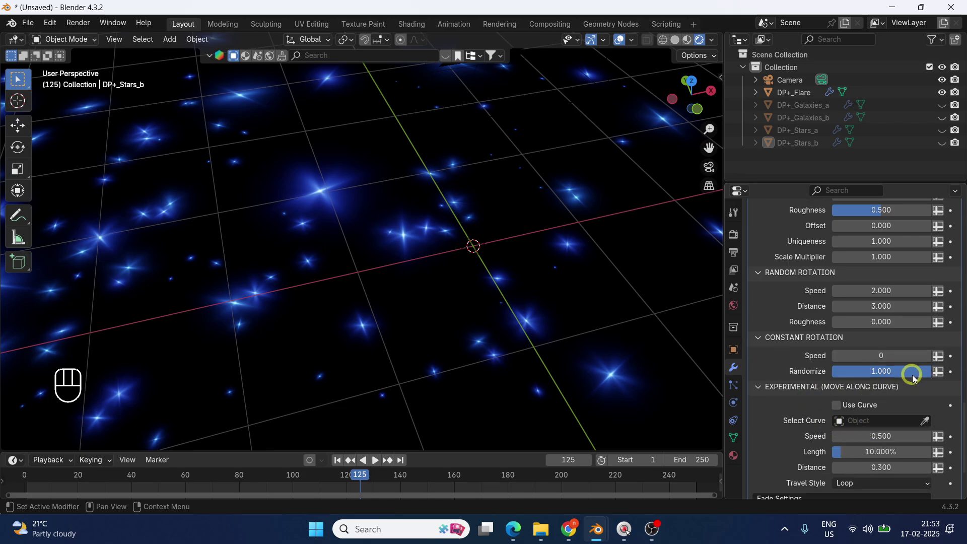
pyautogui.scroll(-2, 913, 378)
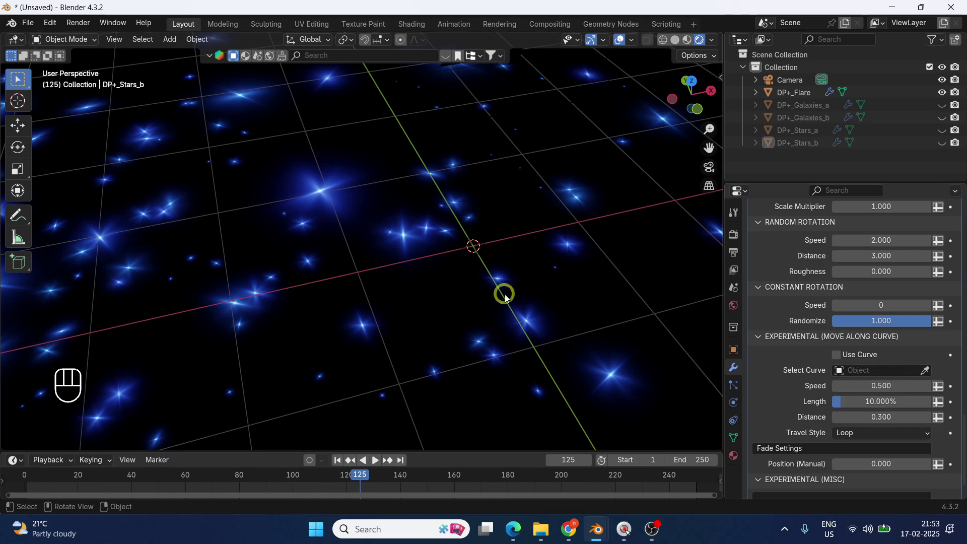
pyautogui.scroll(-4, 302, 316)
pyautogui.keyDown('shift'); pyautogui.moveTo(443, 292); pyautogui.dragTo(480, 291, button='middle'); pyautogui.keyUp('shift')
pyautogui.click(480, 291)
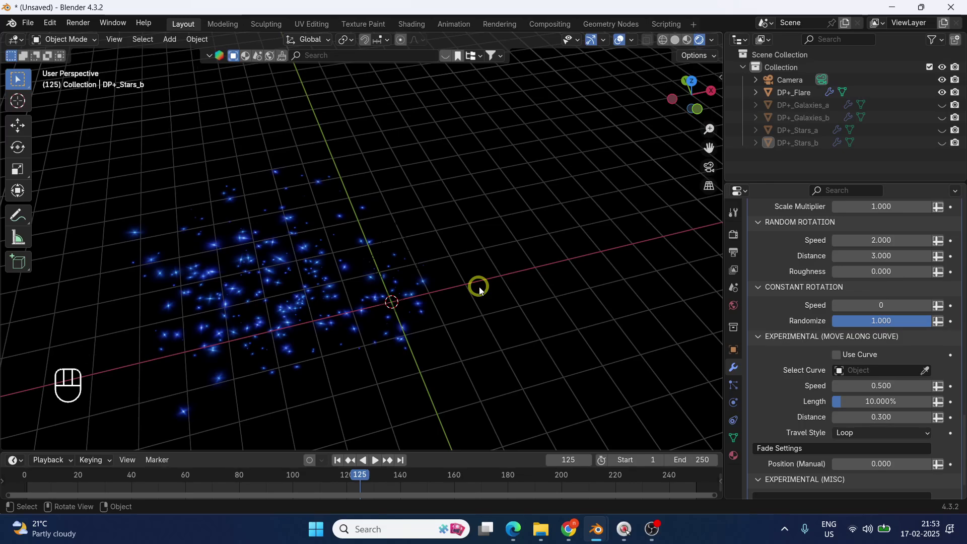
pyautogui.hotkey('shift', 'a')
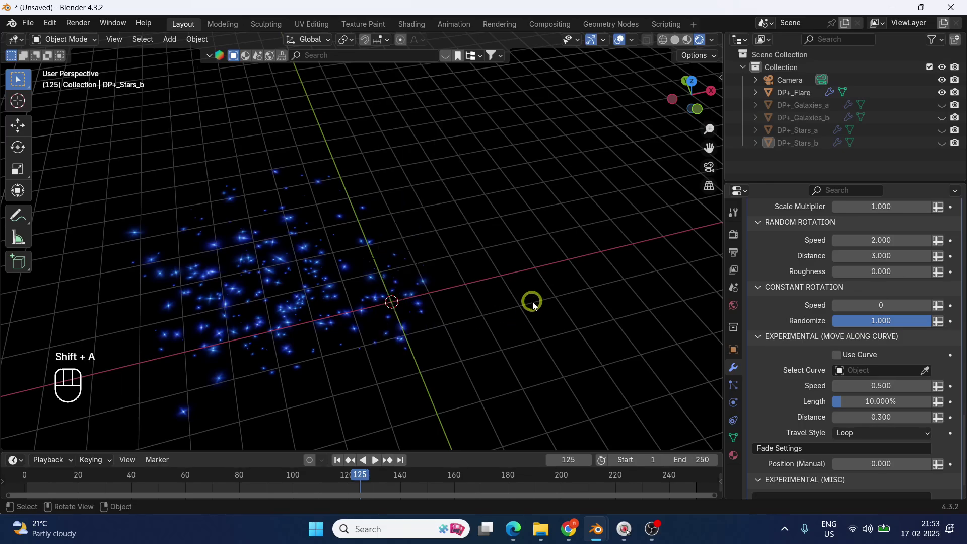
pyautogui.hotkey('shift', 'a')
pyautogui.moveTo(429, 143)
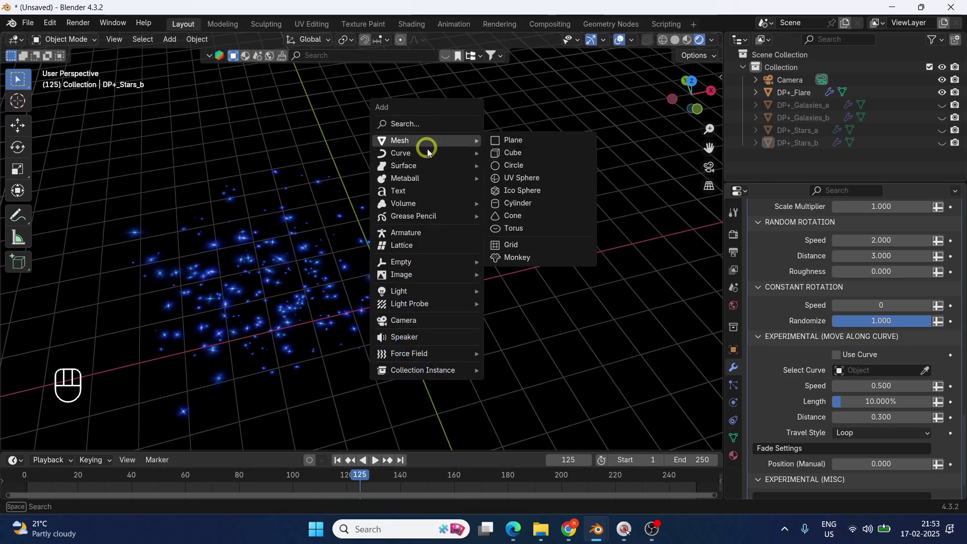
pyautogui.moveTo(429, 159)
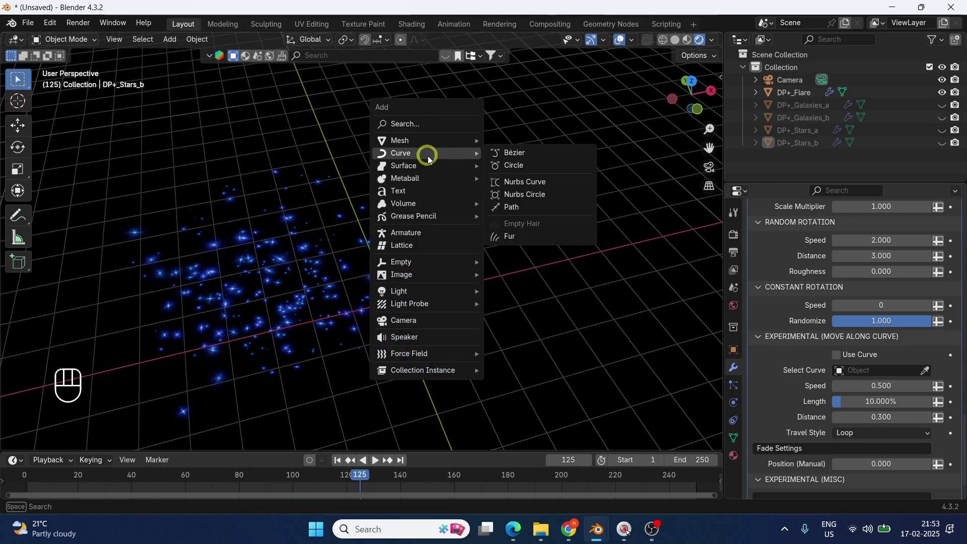
pyautogui.click(532, 216)
pyautogui.scroll(3, 455, 329)
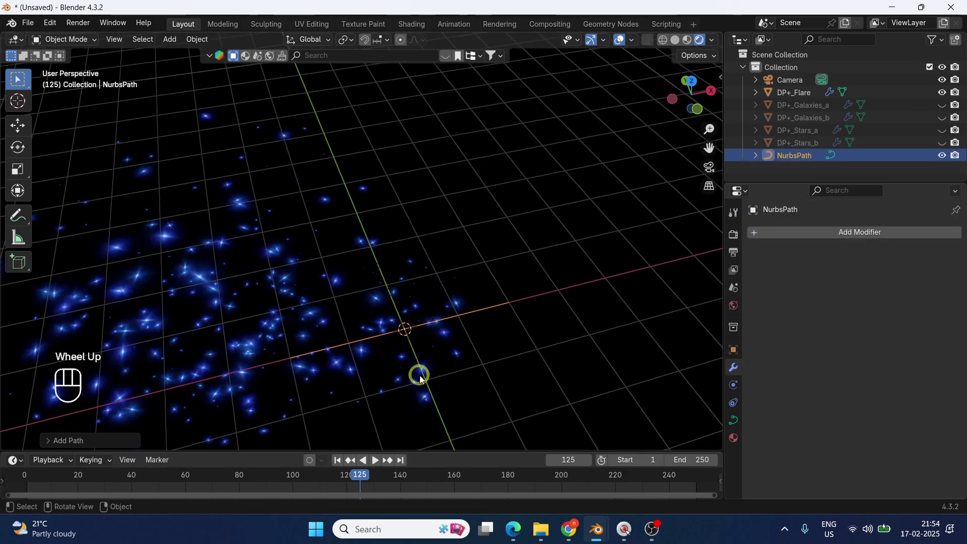
pyautogui.keyDown('shift'); pyautogui.moveTo(431, 375); pyautogui.dragTo(421, 287, button='middle'); pyautogui.keyUp('shift')
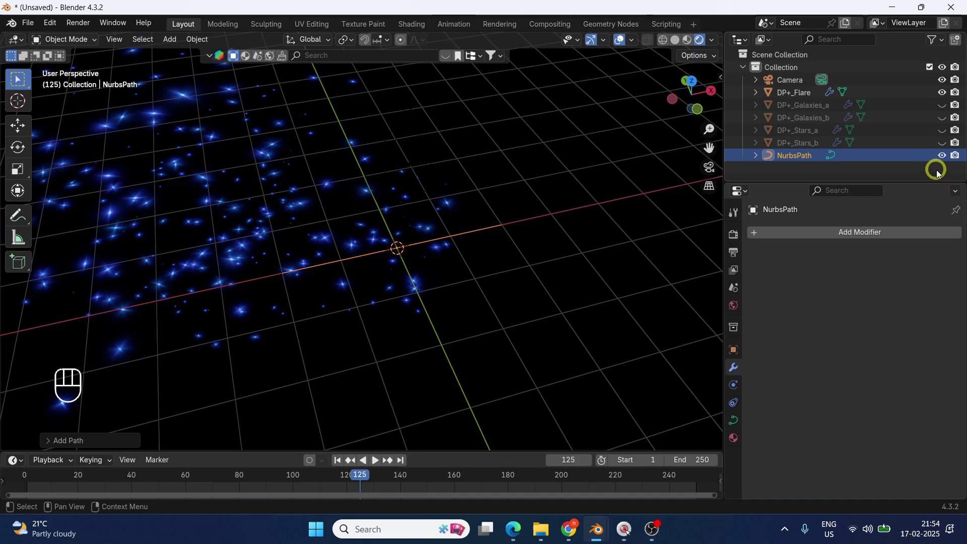
# Hide DP+_Flare in the viewport and put the path curve into Edit Mode
pyautogui.click(941, 155)
pyautogui.click(945, 157)
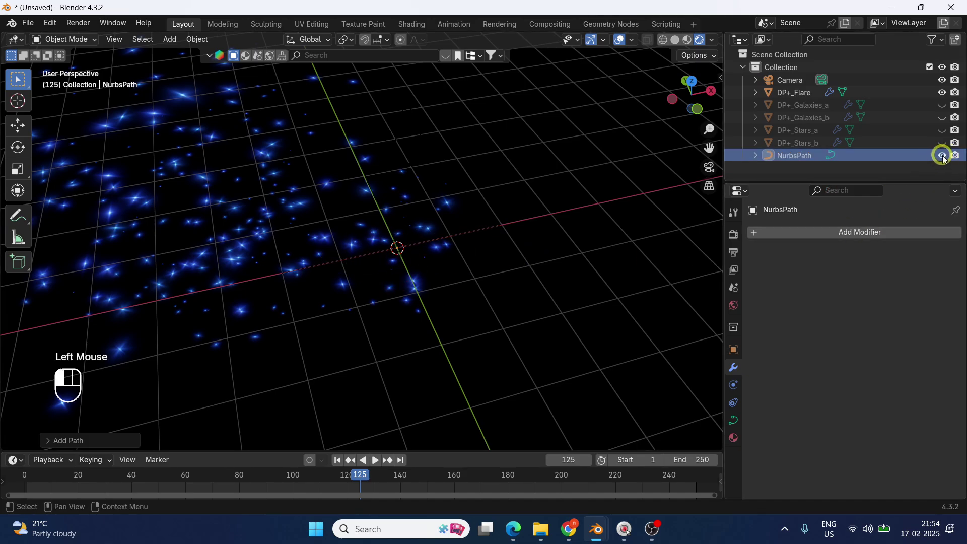
pyautogui.click(942, 92)
pyautogui.scroll(2, 293, 290)
pyautogui.moveTo(189, 227); pyautogui.dragTo(610, 290)
pyautogui.press('Tab')
# Raise the path's second and fourth control points above the grid to start shaping a wave
pyautogui.moveTo(343, 272); pyautogui.dragTo(294, 272, button='middle')
pyautogui.click(300, 235)
pyautogui.moveTo(301, 225); pyautogui.dragTo(339, 282)
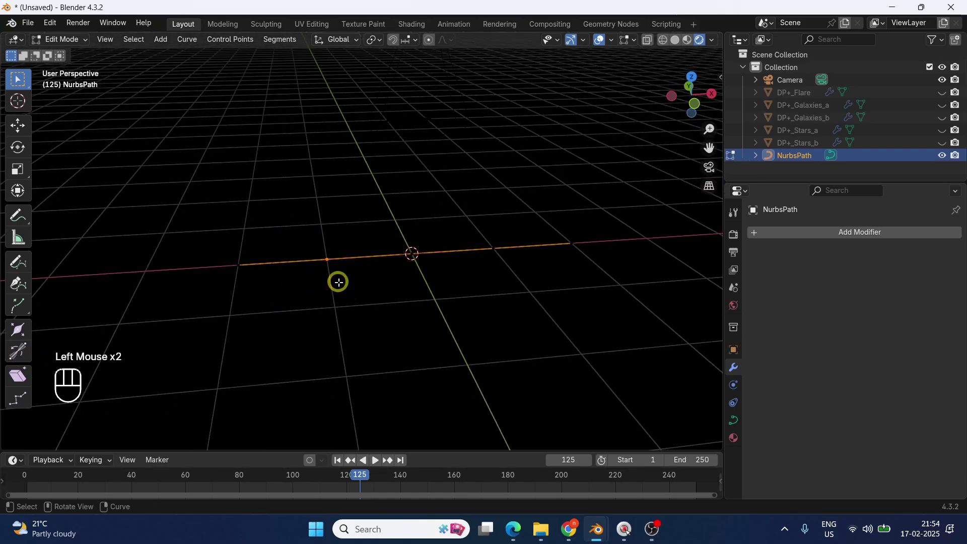
pyautogui.press('g')
pyautogui.click(331, 205)
pyautogui.moveTo(478, 229); pyautogui.dragTo(523, 275)
pyautogui.press('g')
pyautogui.click(527, 200)
pyautogui.moveTo(289, 329); pyautogui.dragTo(335, 332, button='middle')
# In Solid shading, move the path's middle control point down and its first end point up and away, and return to Object Mode
pyautogui.click(675, 40)
pyautogui.moveTo(479, 315); pyautogui.dragTo(286, 291, button='middle')
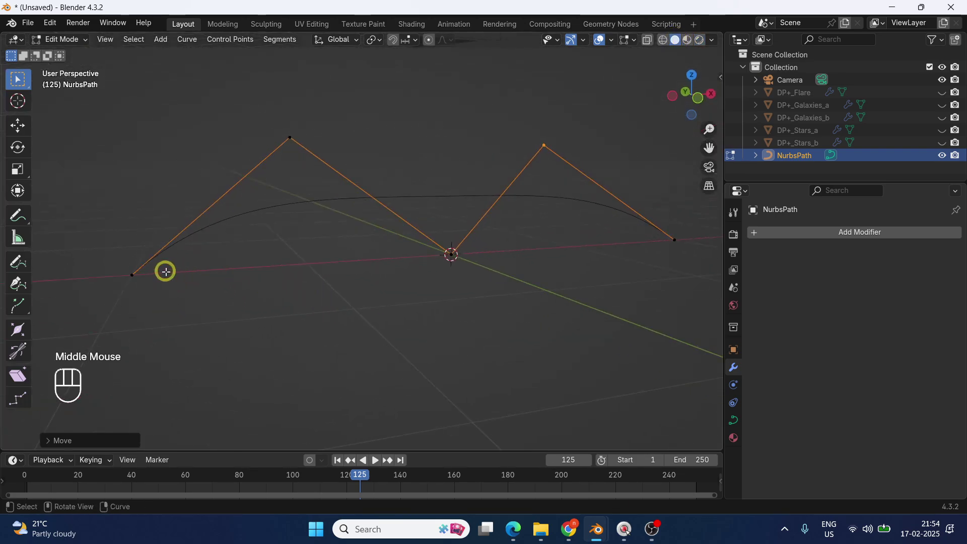
pyautogui.click(452, 254)
pyautogui.press('g')
pyautogui.click(455, 338)
pyautogui.click(166, 313)
pyautogui.press('g')
pyautogui.keyDown('alt'); pyautogui.moveTo(171, 52); pyautogui.dragTo(317, 319, button='middle'); pyautogui.keyUp('alt')
pyautogui.click(289, 233)
pyautogui.keyDown('alt'); pyautogui.moveTo(289, 234); pyautogui.dragTo(222, 247, button='middle'); pyautogui.keyUp('alt')
pyautogui.scroll(-2, 291, 298)
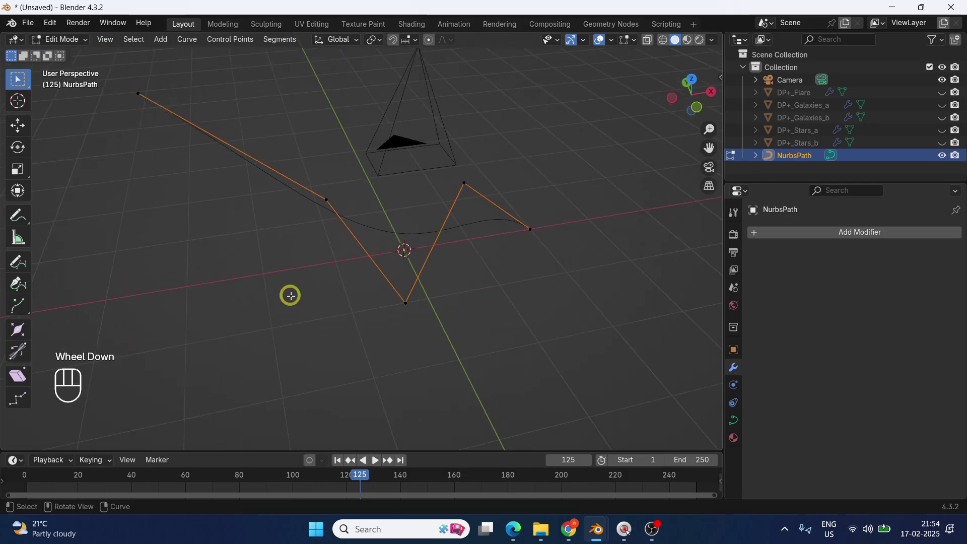
pyautogui.press('Tab')
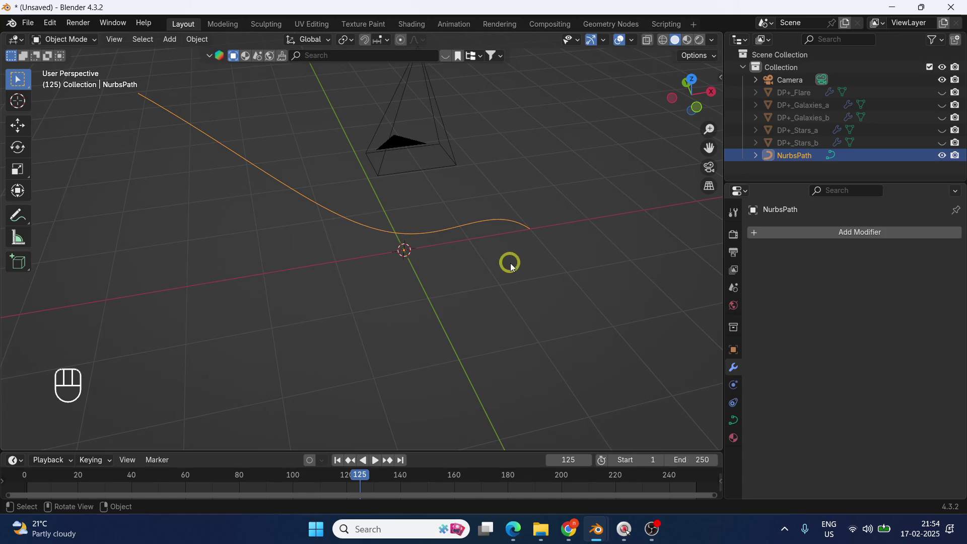
# Restore Rendered viewport shading, show DP+_Flare again and select it
pyautogui.click(700, 41)
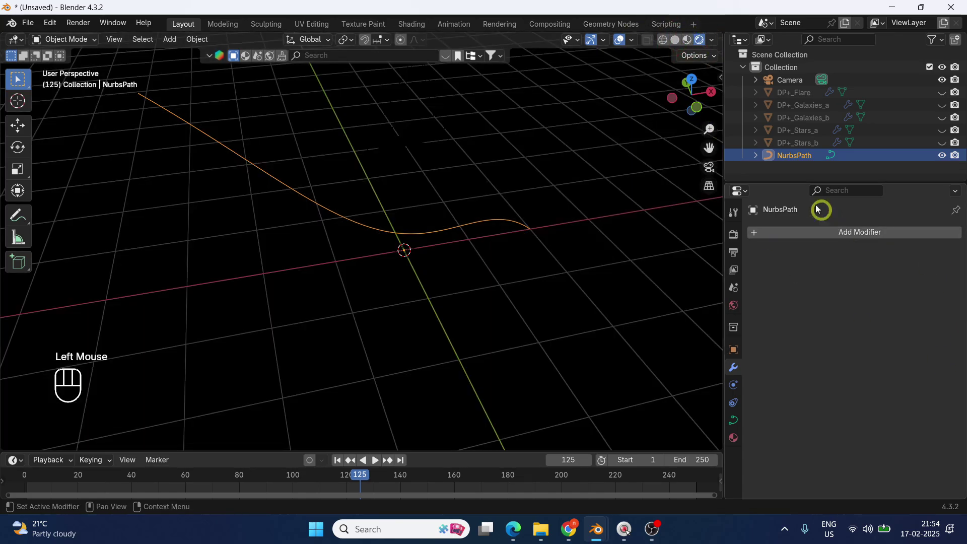
pyautogui.click(942, 93)
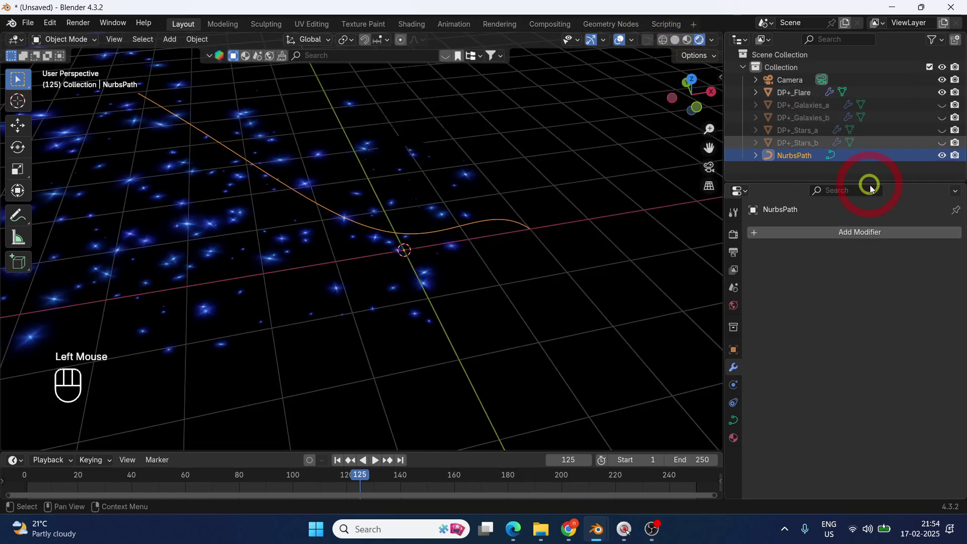
pyautogui.click(288, 229)
# Enable Use Curve in DP+_Flare's Move Along Curve settings with NurbsPath as the curve, and deselect the object
pyautogui.scroll(-2, 853, 384)
pyautogui.scroll(-7, 853, 384)
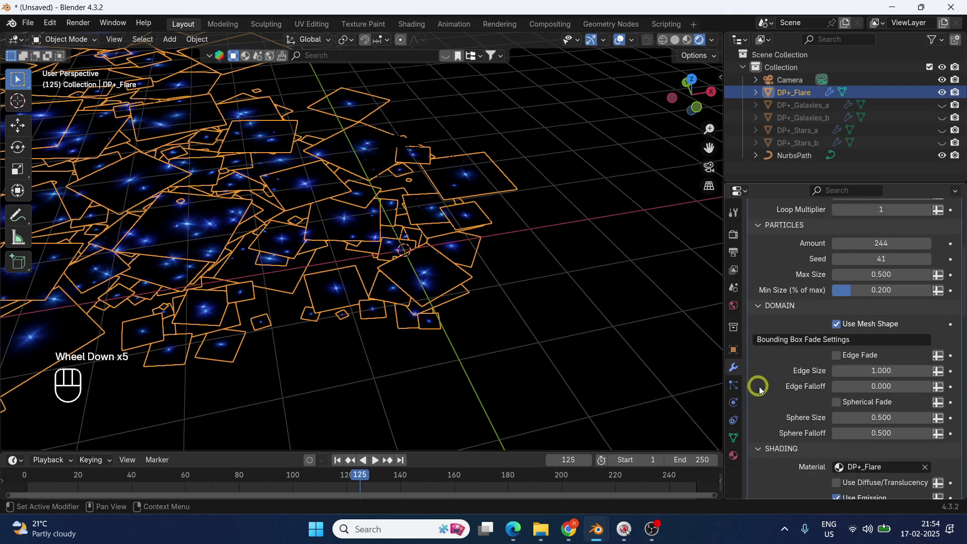
pyautogui.scroll(-9, 856, 385)
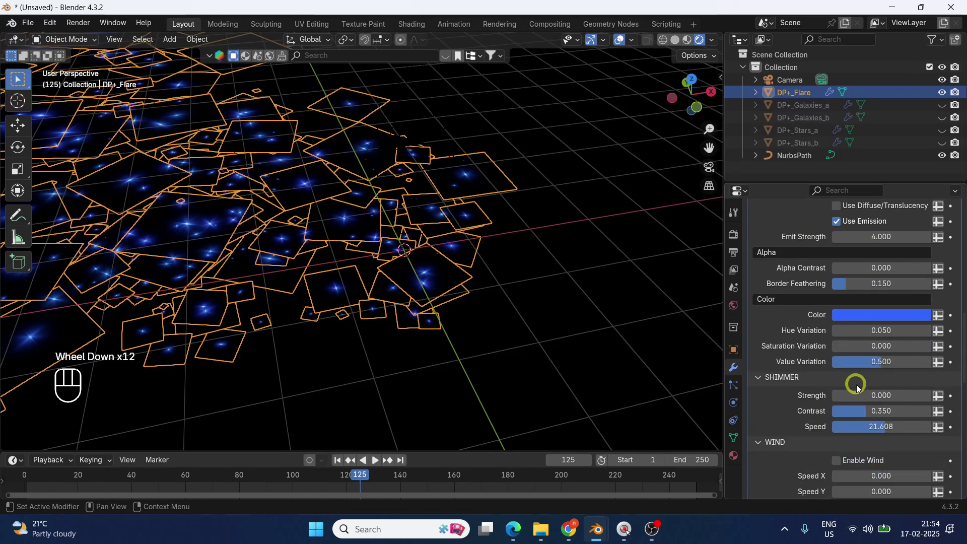
pyautogui.scroll(-4, 856, 385)
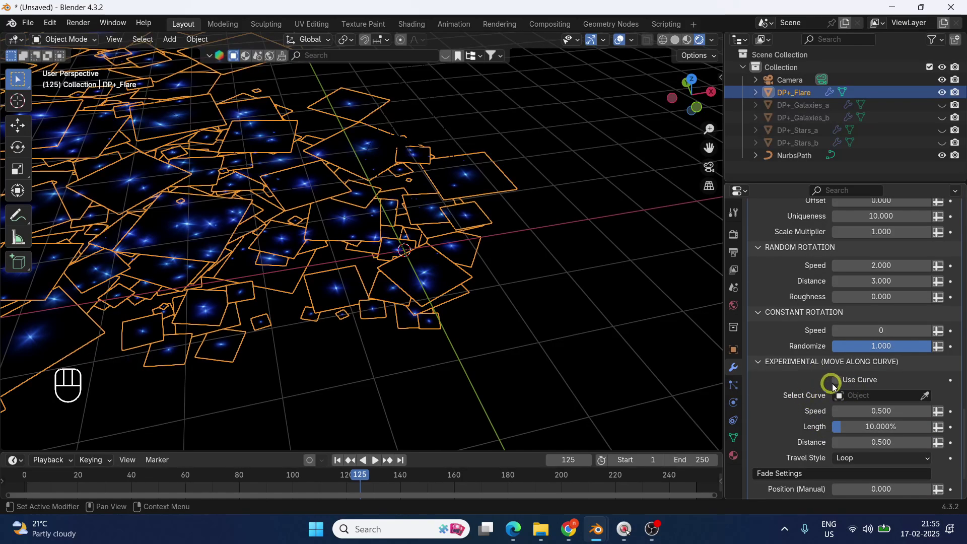
pyautogui.scroll(-1, 884, 418)
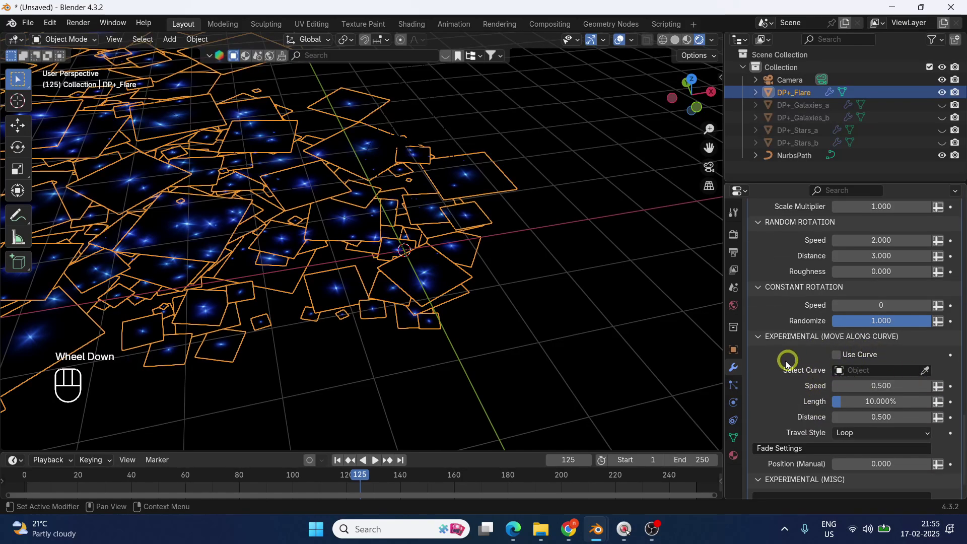
pyautogui.click(841, 355)
pyautogui.click(875, 372)
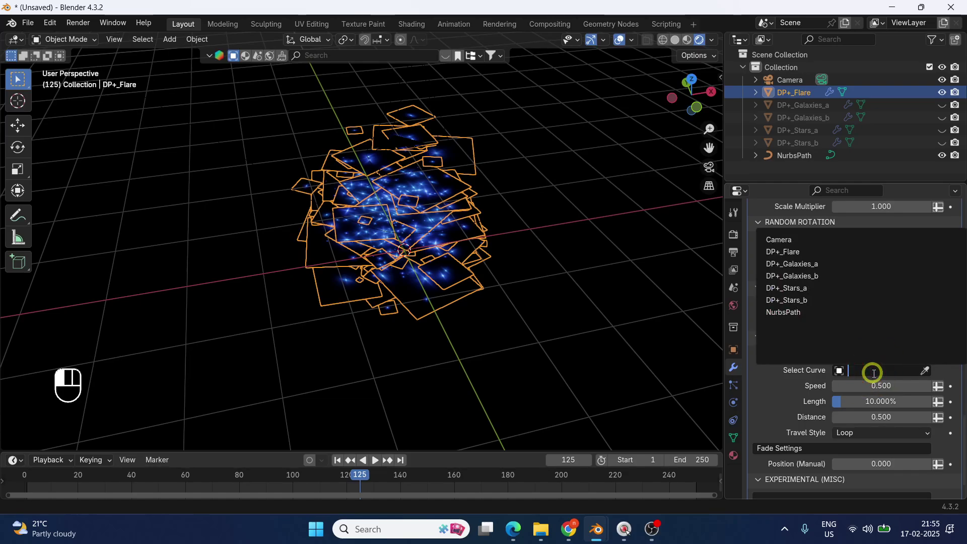
pyautogui.click(806, 311)
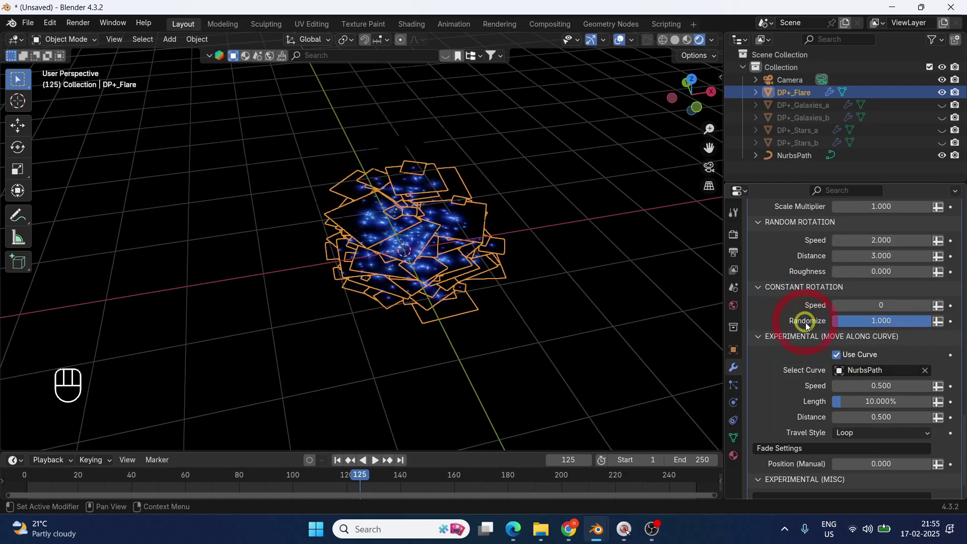
pyautogui.click(521, 351)
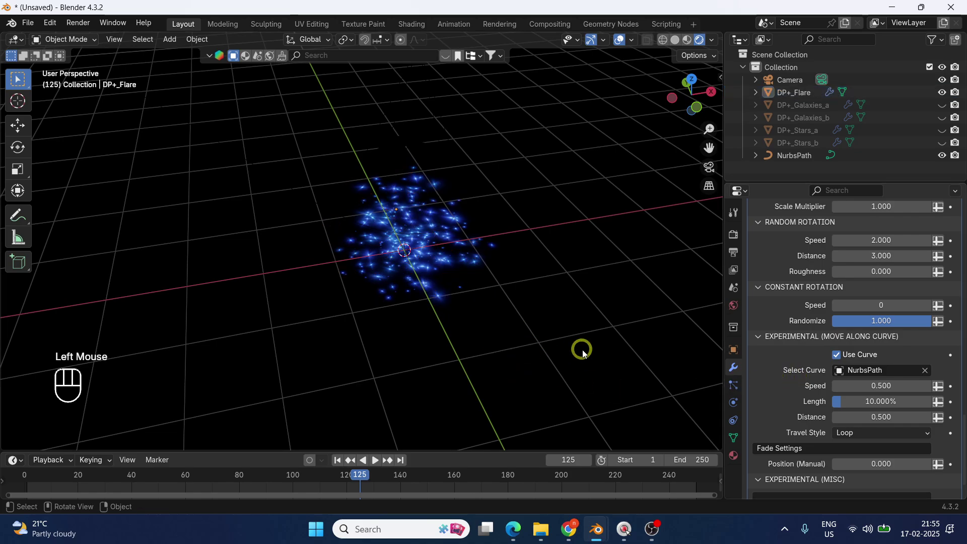
# Play the animation of the particles travelling along the curve and switch the viewport to Solid shading
pyautogui.press('space')
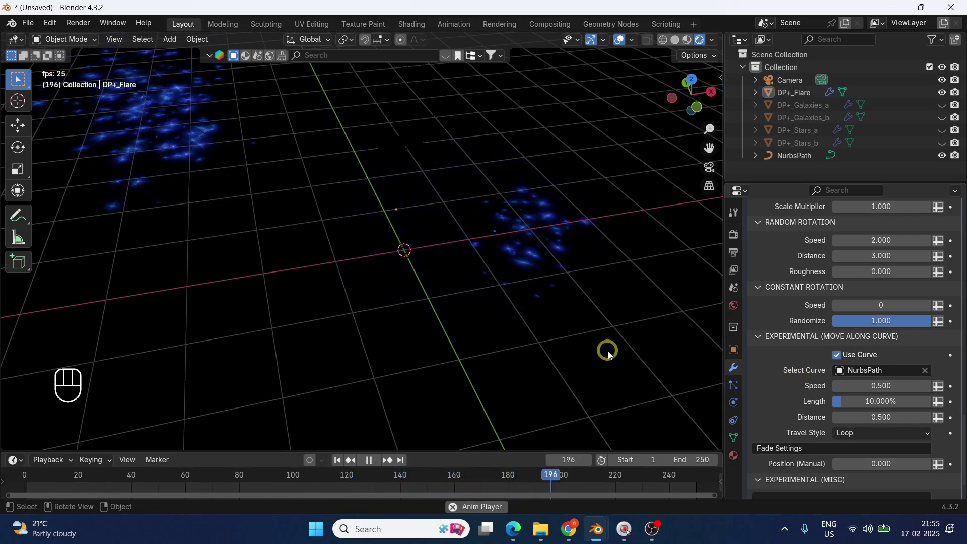
pyautogui.scroll(-4, 579, 345)
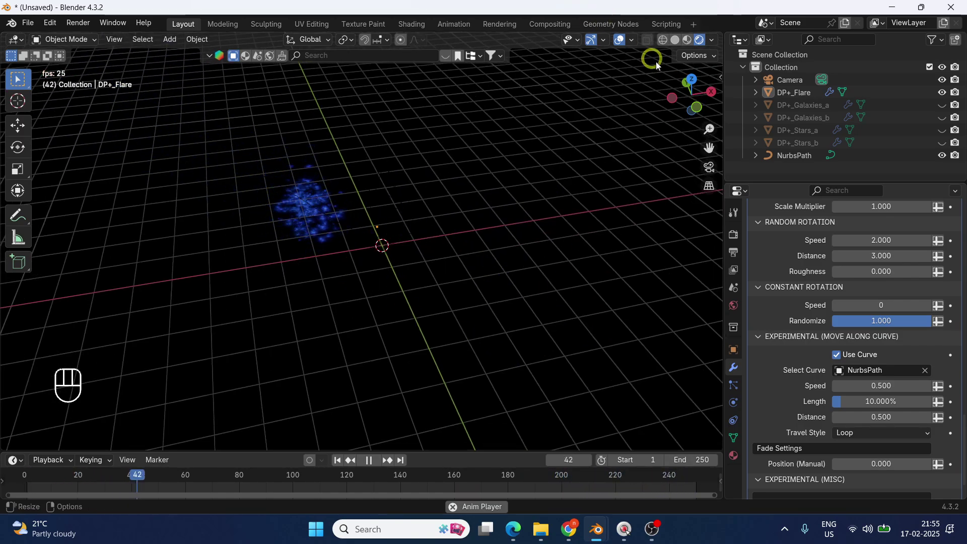
pyautogui.click(677, 41)
pyautogui.click(339, 319)
pyautogui.scroll(3, 354, 294)
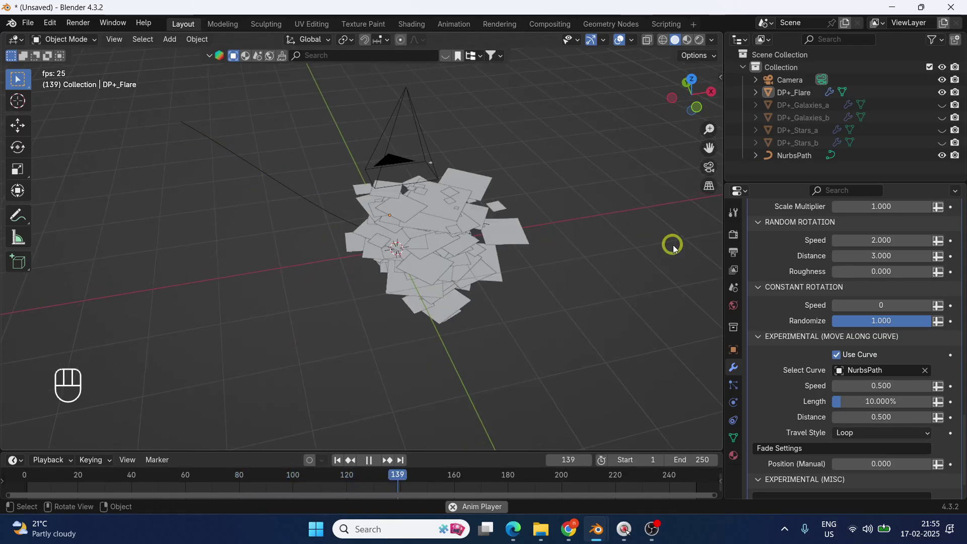
# Set DP+_Flare's particle Amount to 50
pyautogui.scroll(11, 834, 338)
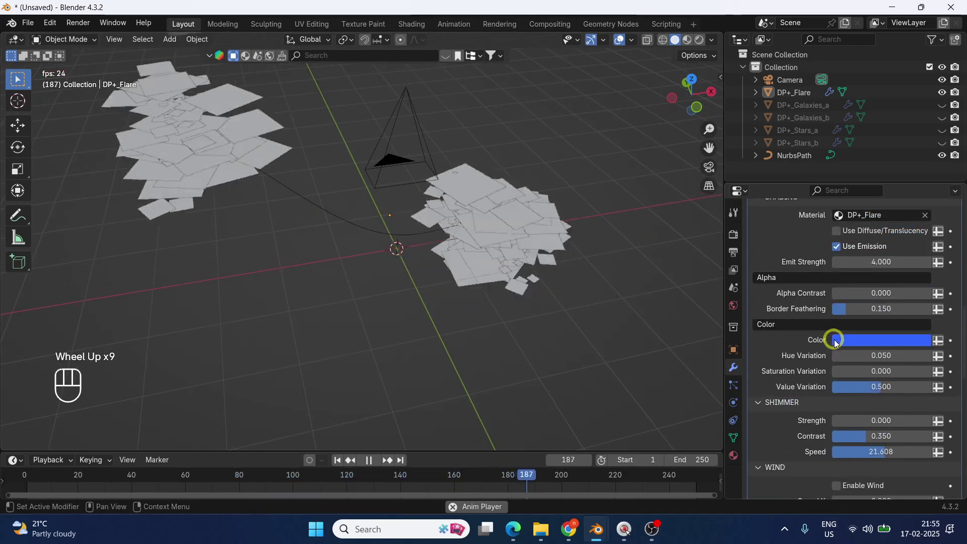
pyautogui.scroll(11, 842, 364)
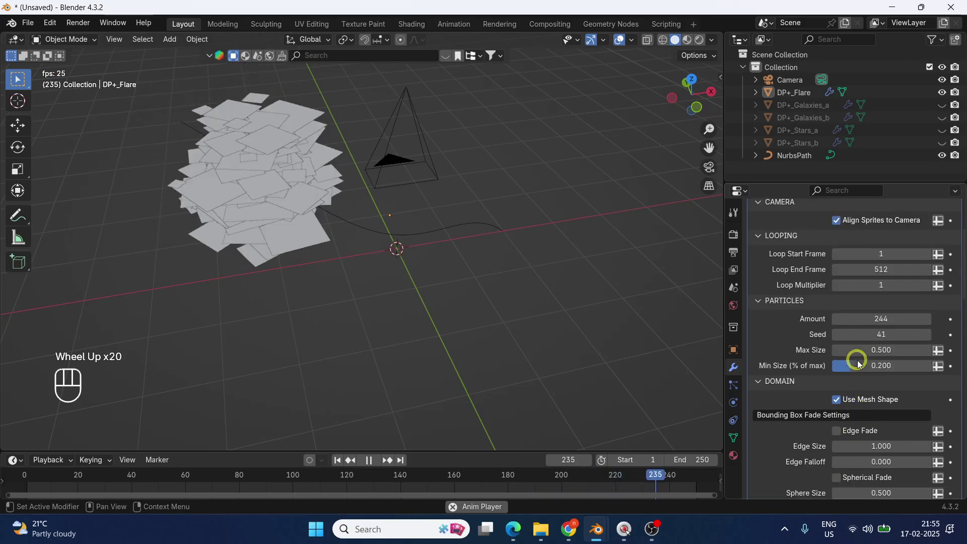
pyautogui.click(887, 372)
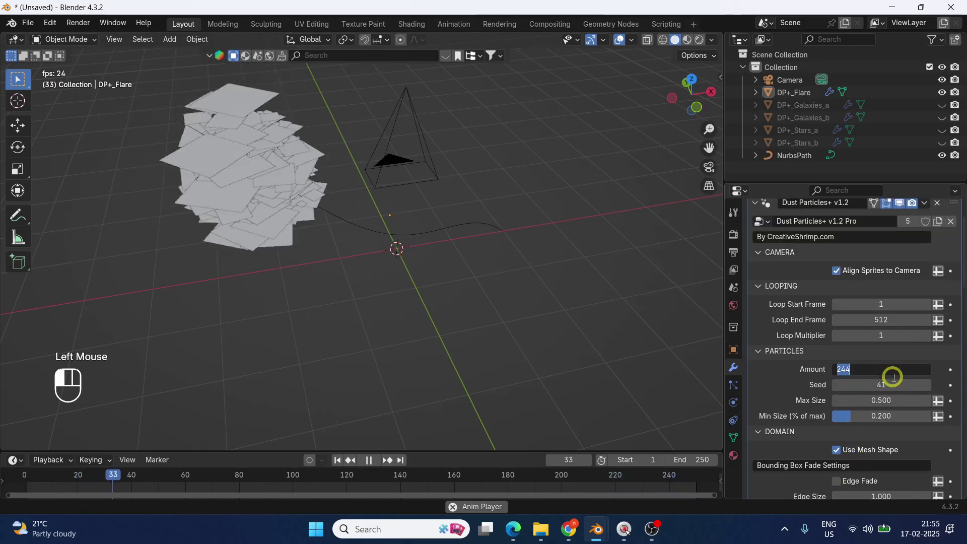
pyautogui.write('50')
pyautogui.press('Return')
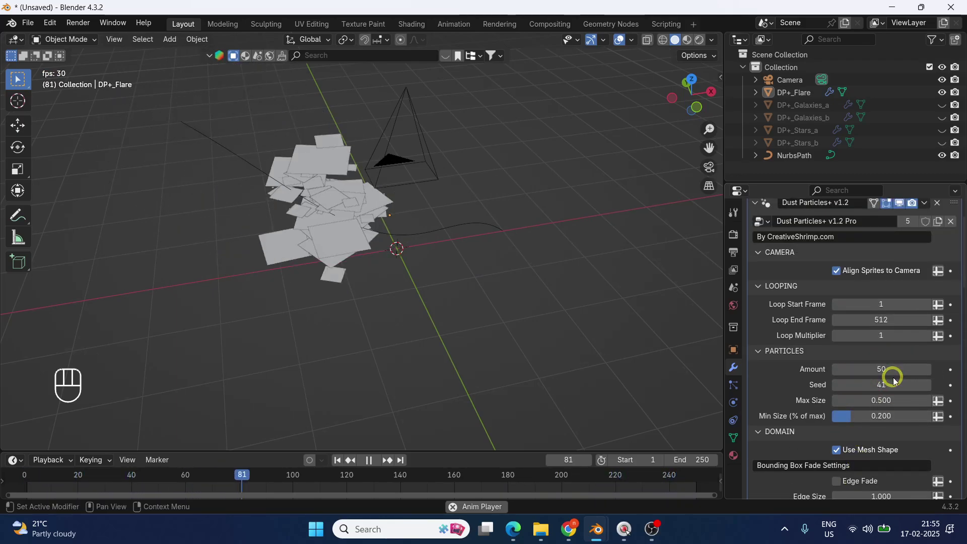
pyautogui.click(447, 353)
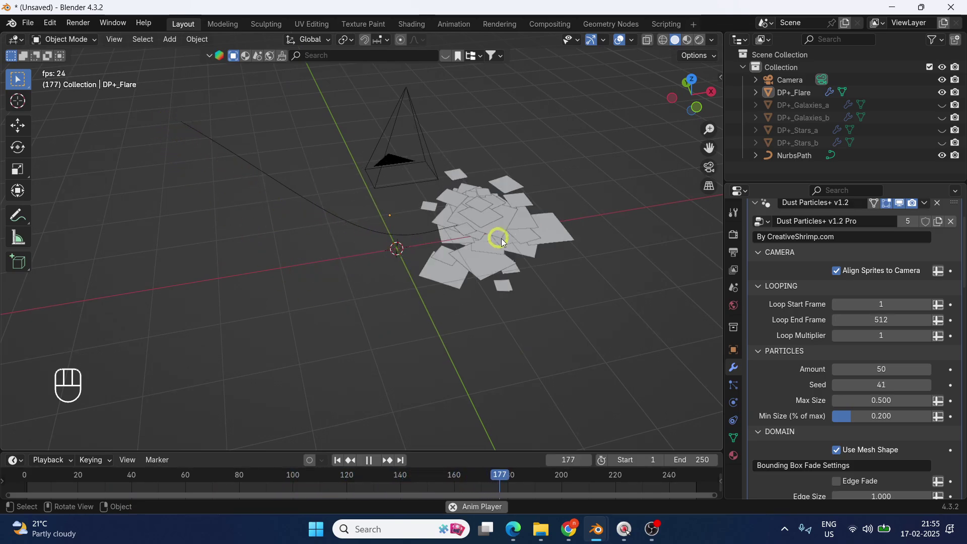
# Set the Travel Style of DP+_Flare's movement along the curve to Ping Pong
pyautogui.scroll(-10, 856, 353)
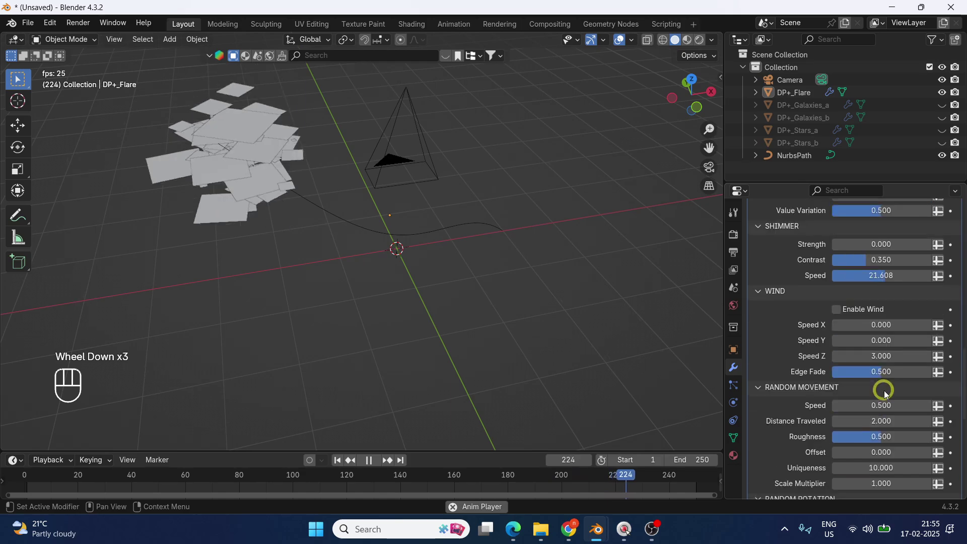
pyautogui.scroll(-6, 886, 395)
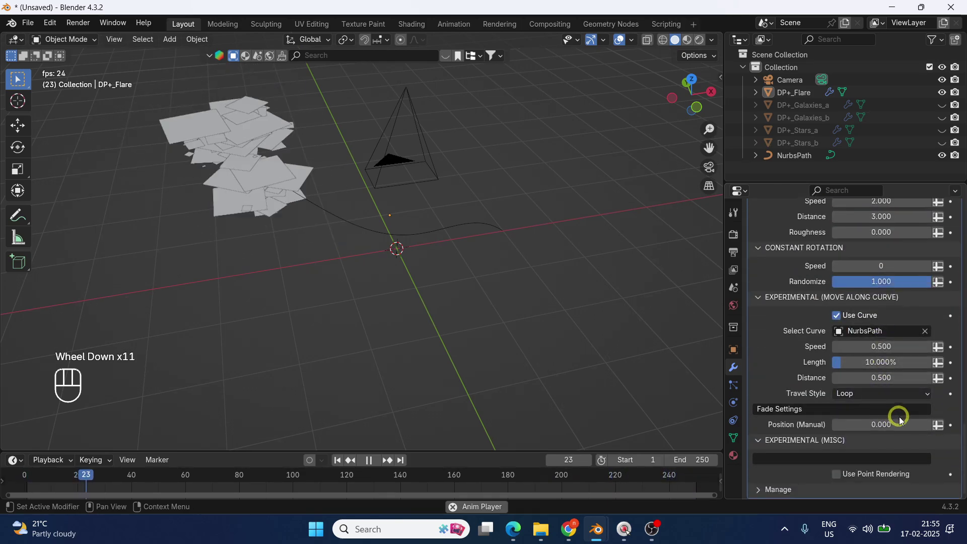
pyautogui.click(891, 395)
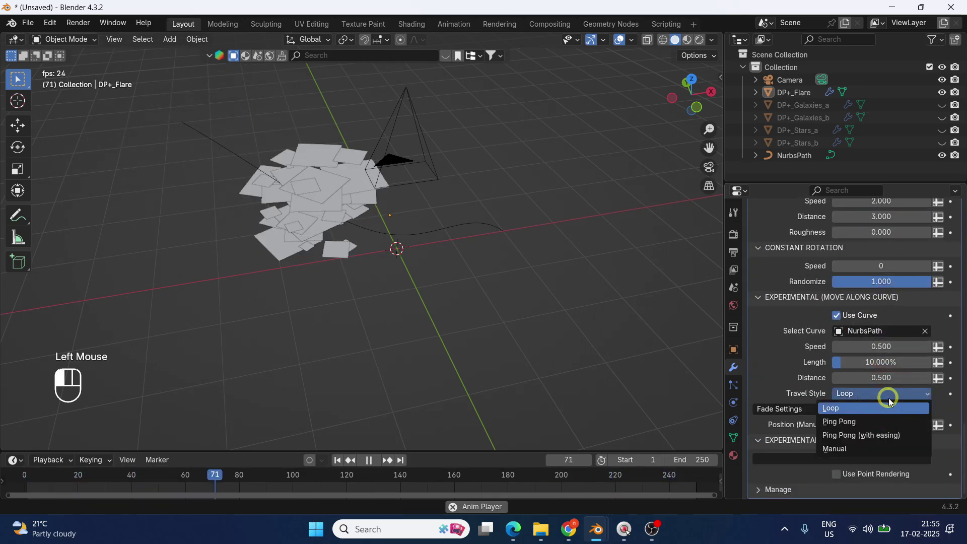
pyautogui.click(871, 422)
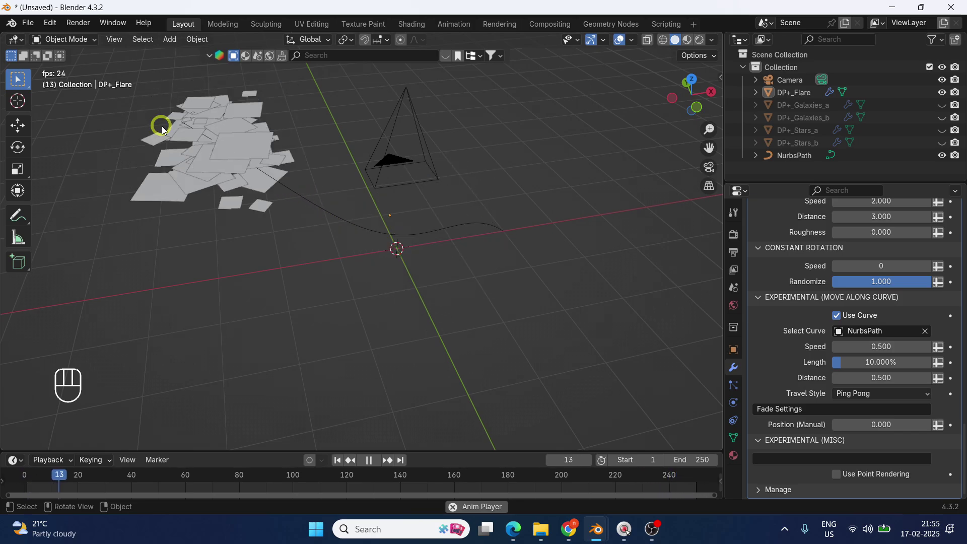
# Try the Manual Travel Style for DP+_Flare's movement along the curve, and set the Travel Style to Loop
pyautogui.scroll(-3, 868, 382)
pyautogui.click(879, 394)
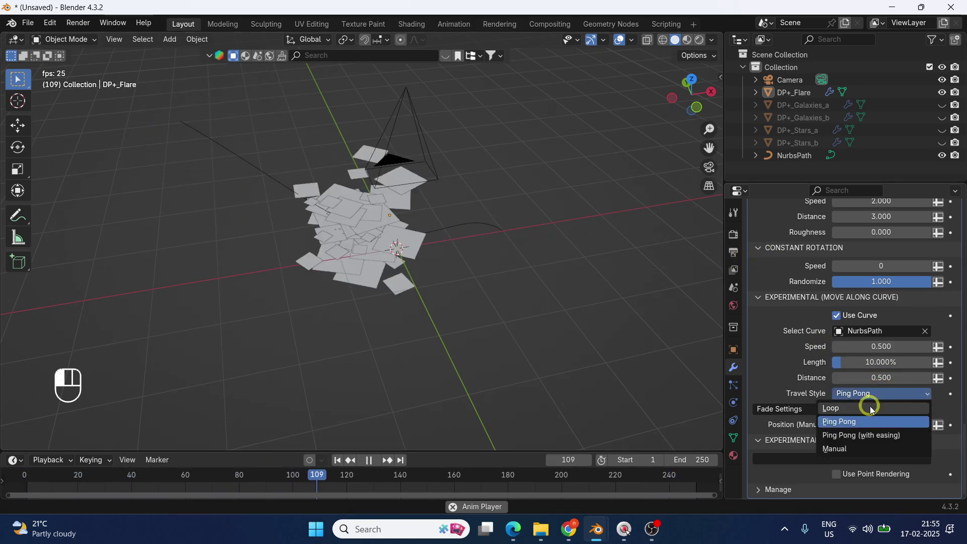
pyautogui.click(855, 450)
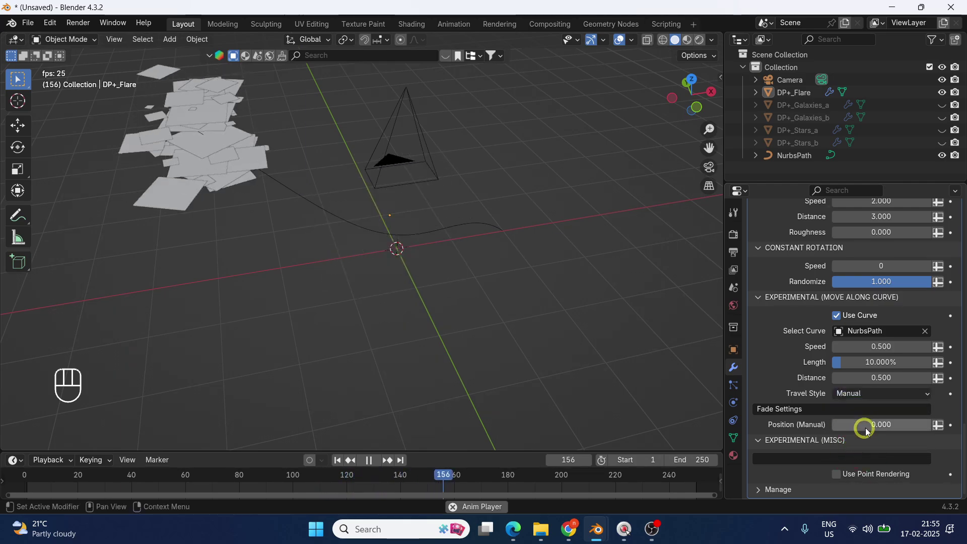
pyautogui.click(872, 393)
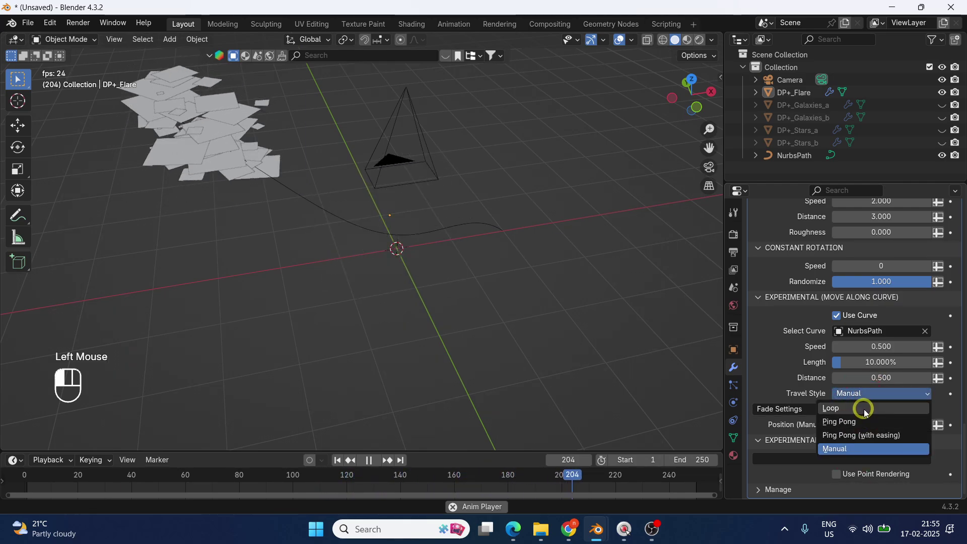
pyautogui.click(863, 408)
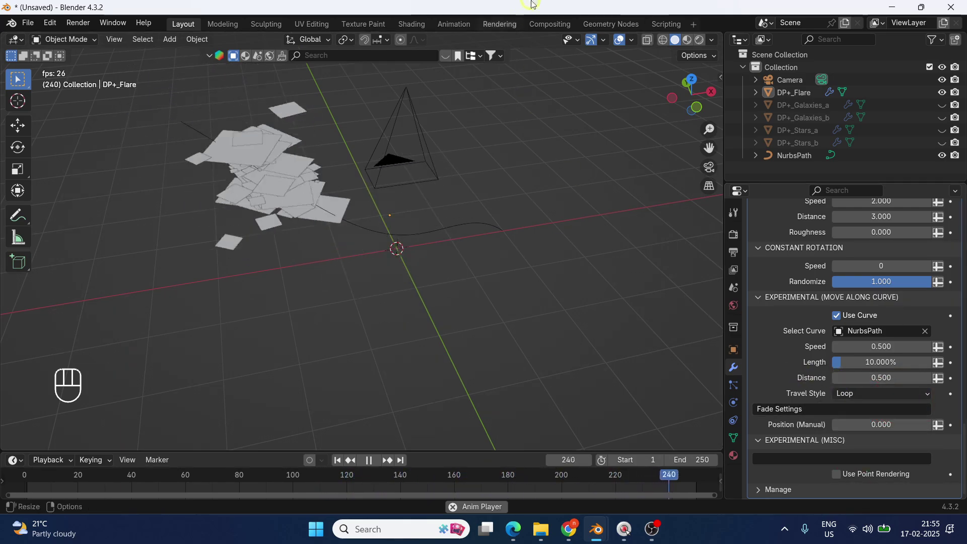
# Switch the viewport to Rendered shading and examine the glowing particles as they loop along the curve
pyautogui.click(700, 39)
pyautogui.scroll(2, 238, 208)
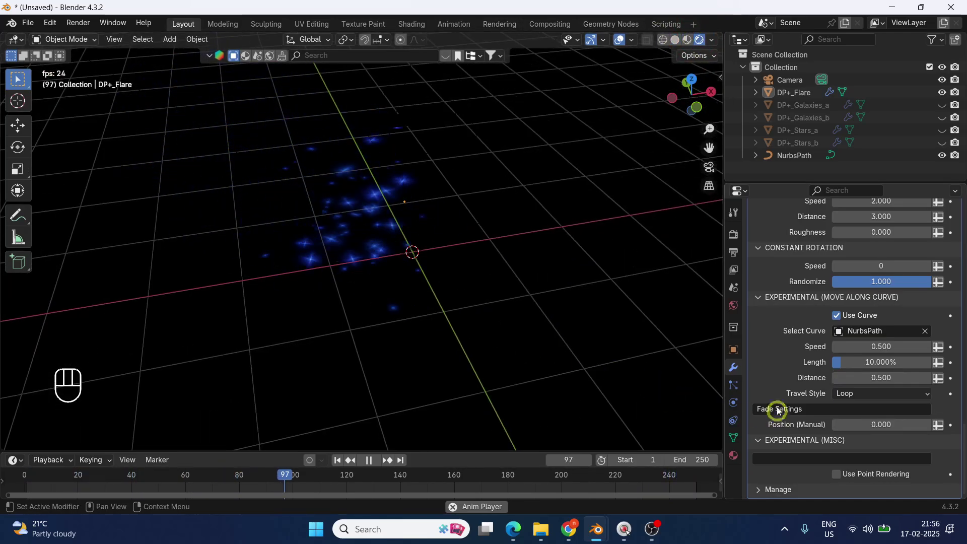
pyautogui.scroll(-2, 906, 371)
pyautogui.scroll(-1, 876, 406)
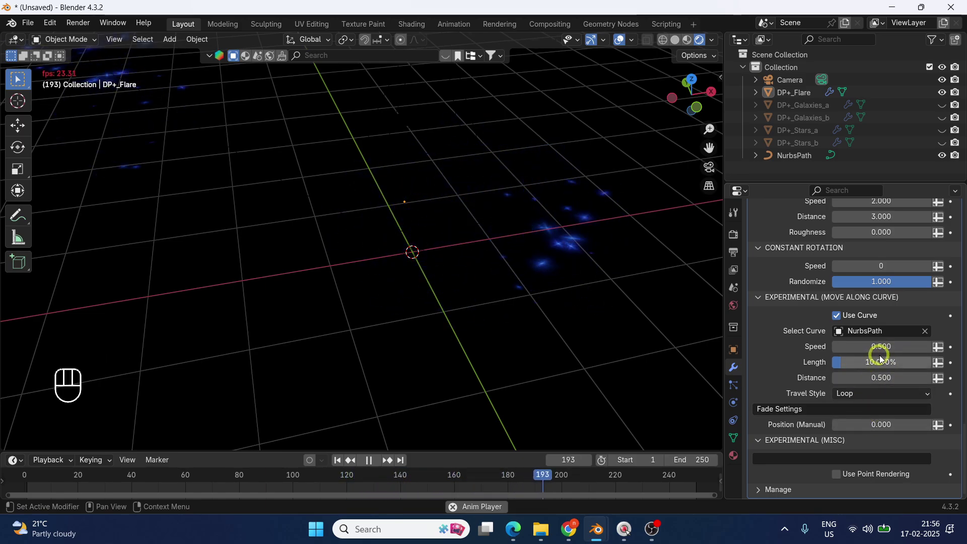
pyautogui.scroll(1, 237, 174)
pyautogui.scroll(1, 294, 222)
pyautogui.scroll(-3, 296, 227)
pyautogui.scroll(2, 287, 227)
pyautogui.scroll(-3, 326, 241)
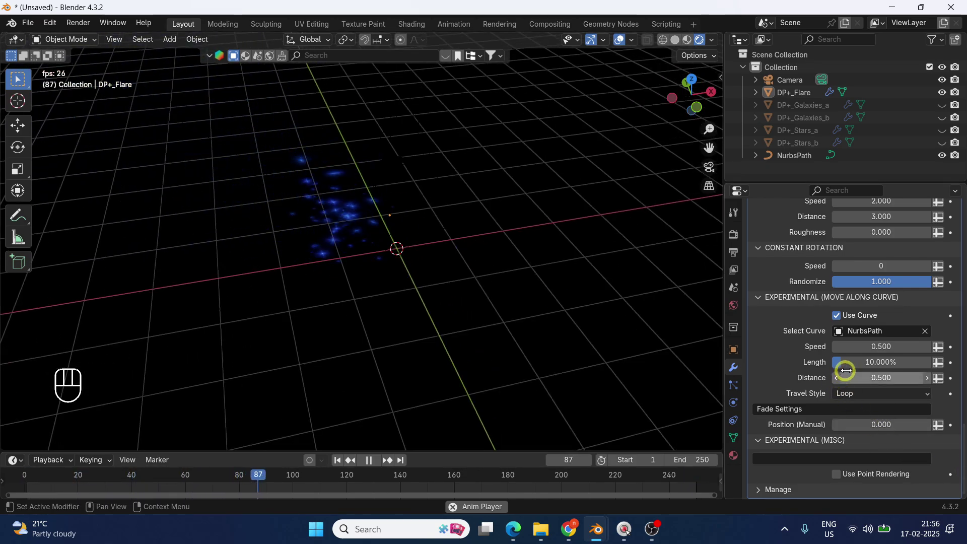
# Set DP+_Flare's Move Along Curve Length to 100% and Distance to 0, and inspect the spread along the curve
pyautogui.moveTo(842, 365); pyautogui.dragTo(854, 363)
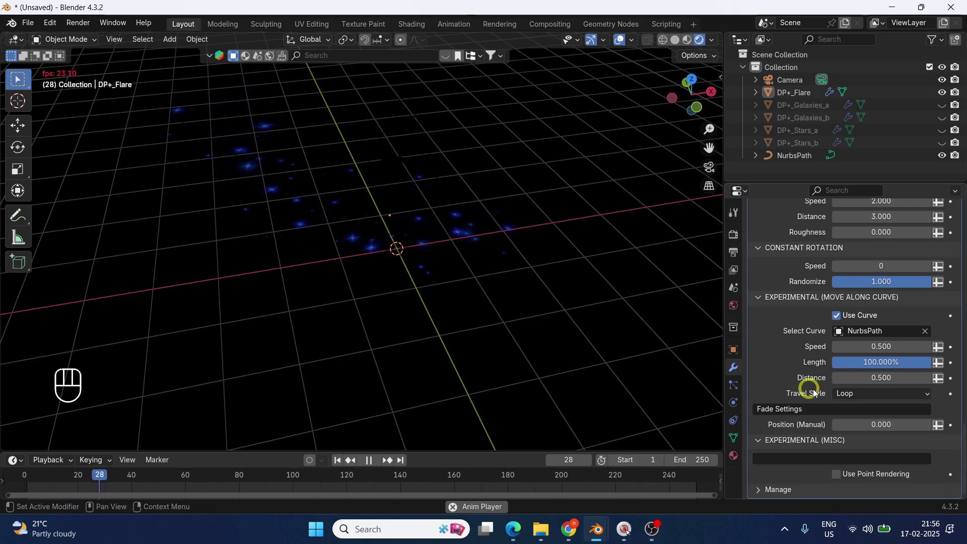
pyautogui.click(887, 372)
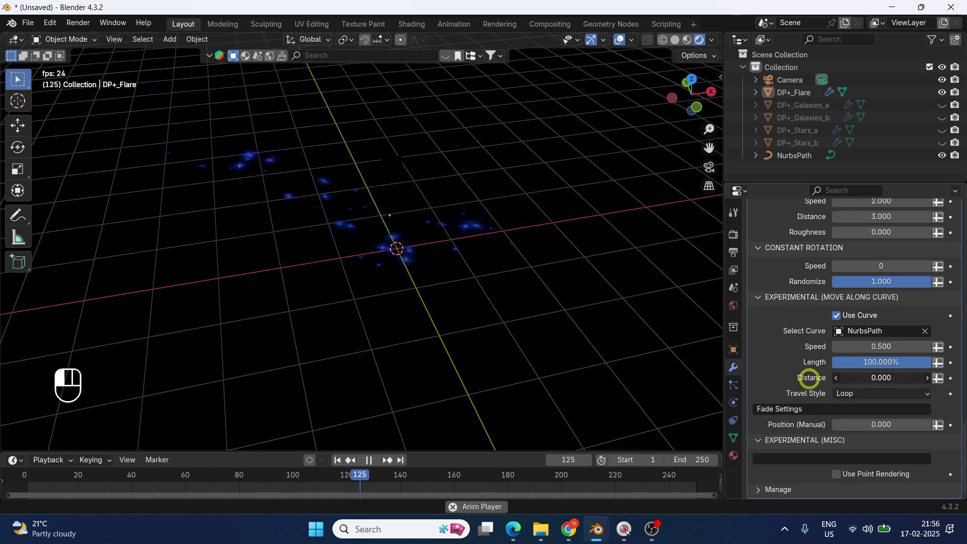
pyautogui.scroll(4, 285, 272)
pyautogui.keyDown('alt'); pyautogui.moveTo(279, 296); pyautogui.dragTo(283, 277, button='middle'); pyautogui.keyUp('alt')
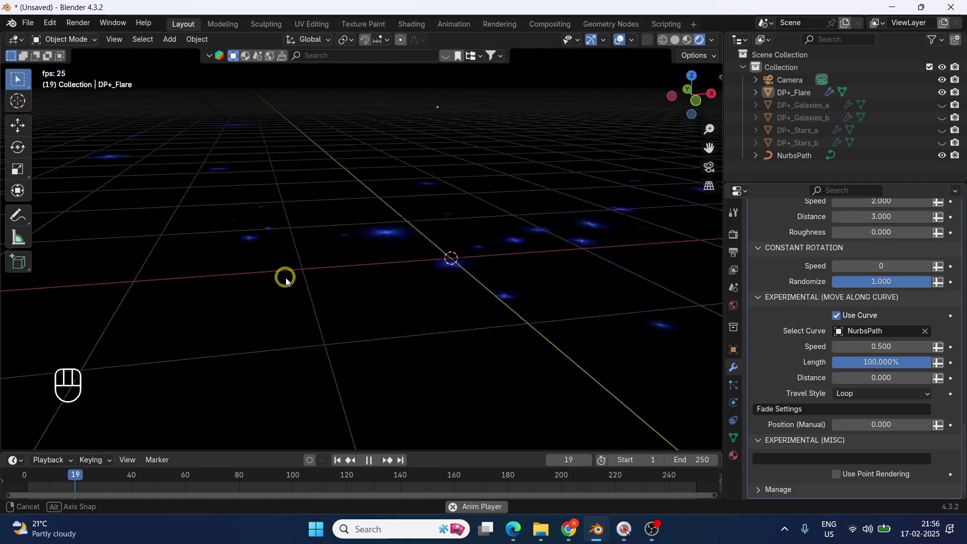
pyautogui.scroll(-1, 385, 294)
pyautogui.keyDown('alt'); pyautogui.moveTo(384, 294); pyautogui.dragTo(449, 339, button='middle'); pyautogui.keyUp('alt')
# Set DP+_Flare's Move Along Curve Distance to 0.620 and Length to 27.136%
pyautogui.moveTo(866, 378); pyautogui.dragTo(902, 378)
pyautogui.moveTo(122, 381); pyautogui.dragTo(387, 380)
pyautogui.moveTo(918, 363); pyautogui.dragTo(745, 378)
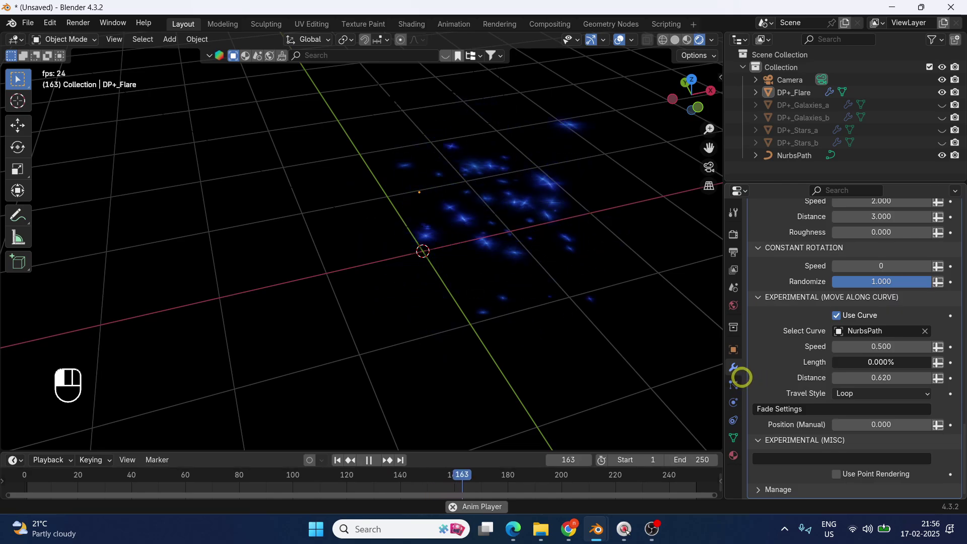
pyautogui.moveTo(842, 367); pyautogui.dragTo(882, 421)
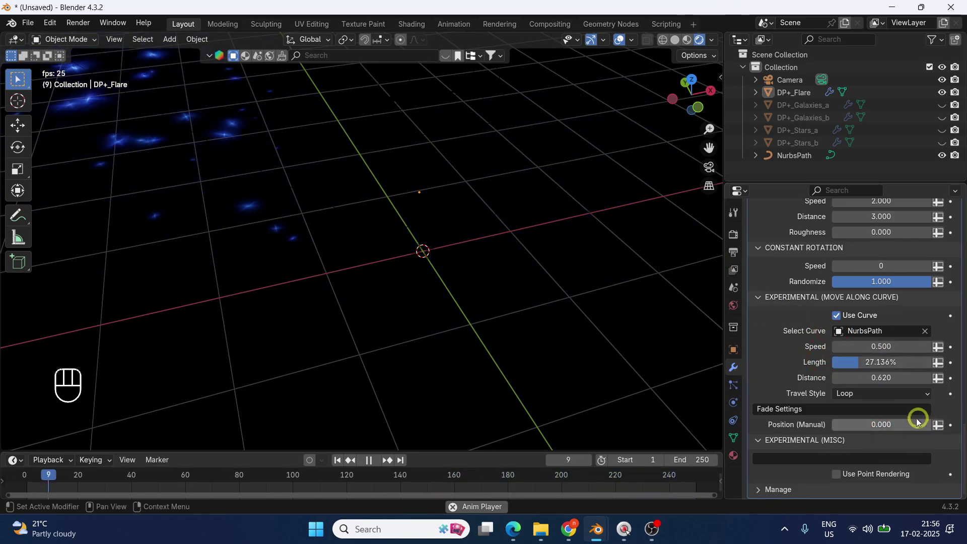
# Review DP+_Flare's other modifier settings, watch the moving particles from above, and stop the playback
pyautogui.scroll(-3, 863, 398)
pyautogui.scroll(-3, 796, 452)
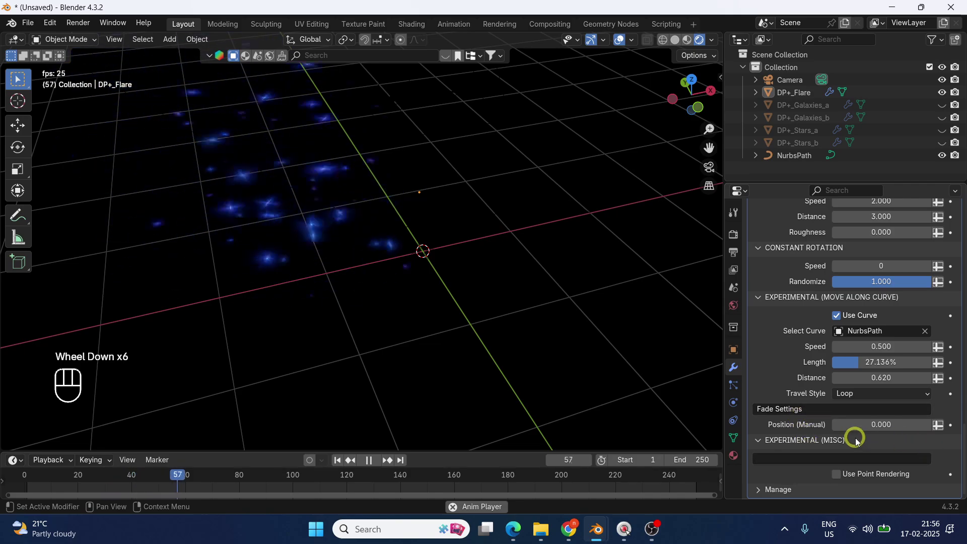
pyautogui.scroll(6, 856, 436)
pyautogui.scroll(5, 856, 437)
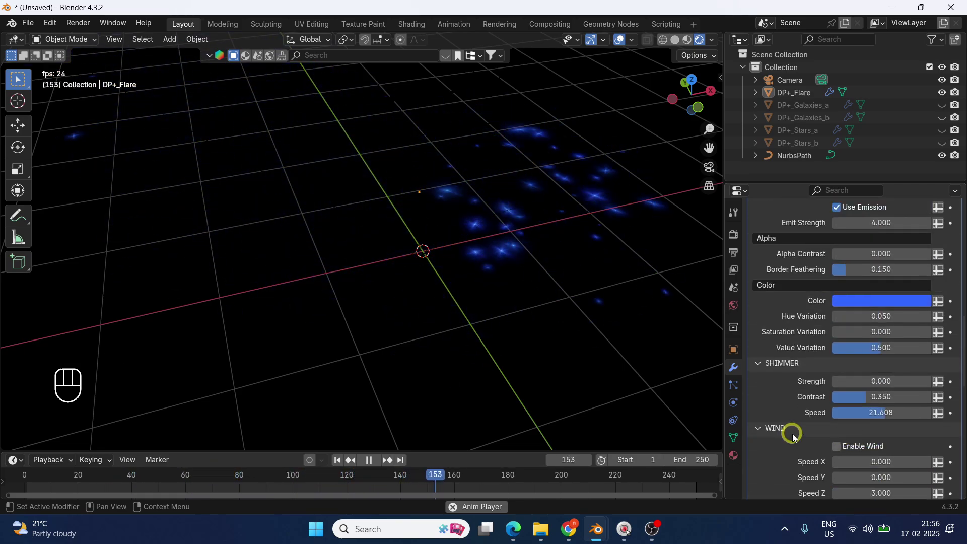
pyautogui.scroll(-1, 450, 326)
pyautogui.scroll(-3, 450, 326)
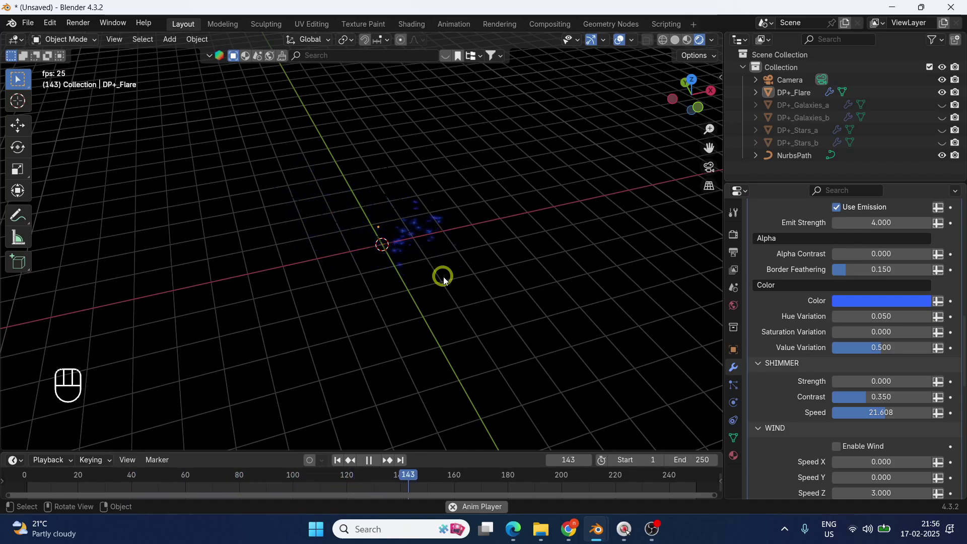
pyautogui.moveTo(367, 270); pyautogui.dragTo(444, 322, button='middle')
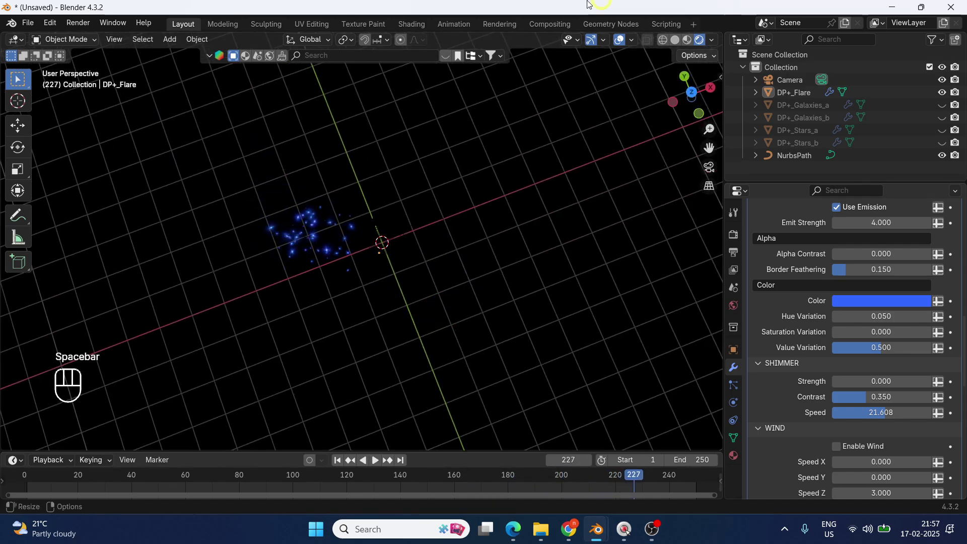
# Switch the viewport to Solid shading and disable Use Curve in DP+_Flare's Move Along Curve settings
pyautogui.click(675, 41)
pyautogui.moveTo(466, 325); pyautogui.dragTo(439, 251, button='middle')
pyautogui.click(420, 234)
pyautogui.click(338, 189)
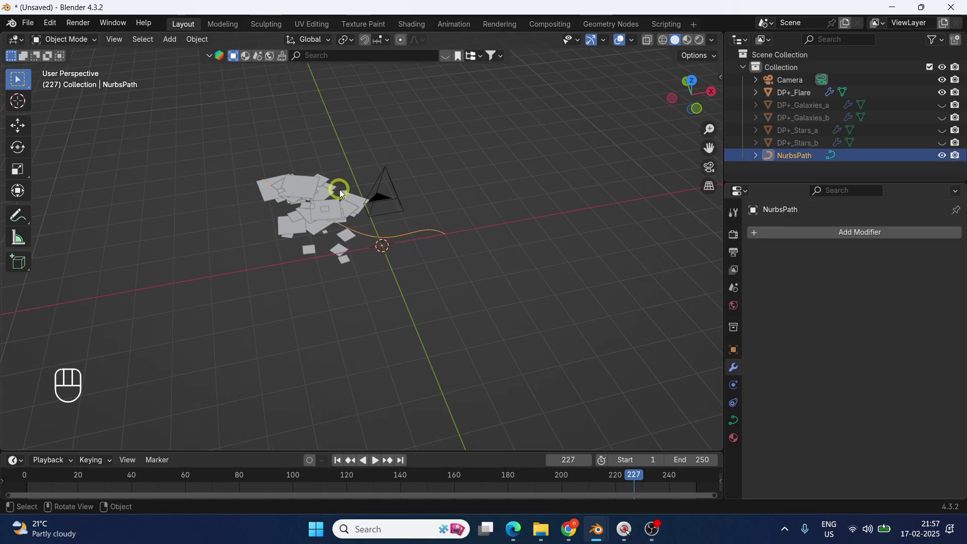
pyautogui.scroll(-2, 880, 405)
pyautogui.scroll(-7, 881, 406)
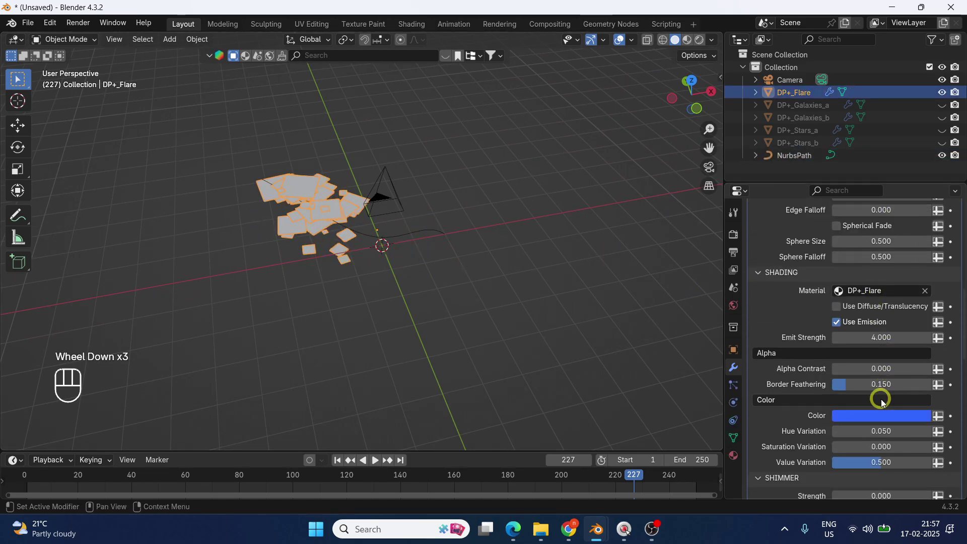
pyautogui.scroll(-6, 883, 408)
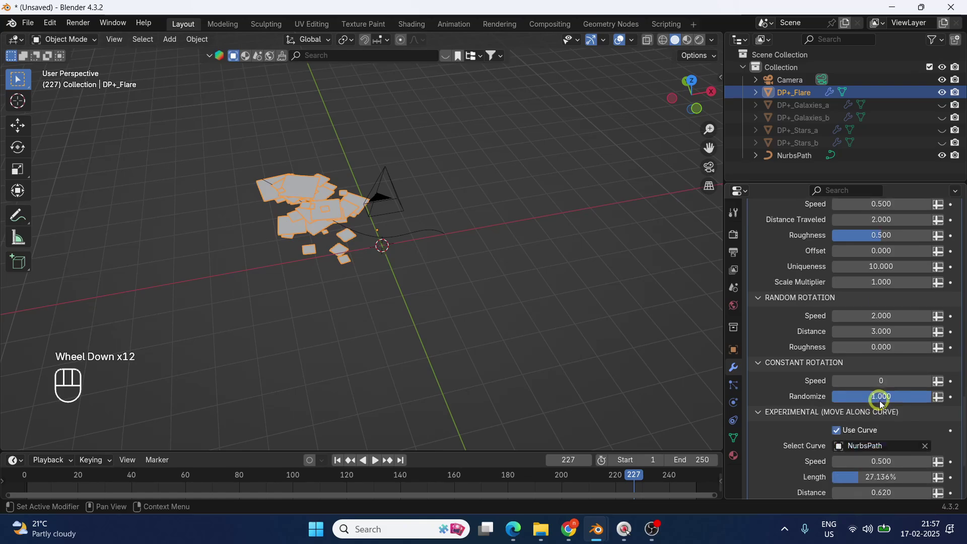
pyautogui.scroll(-2, 875, 406)
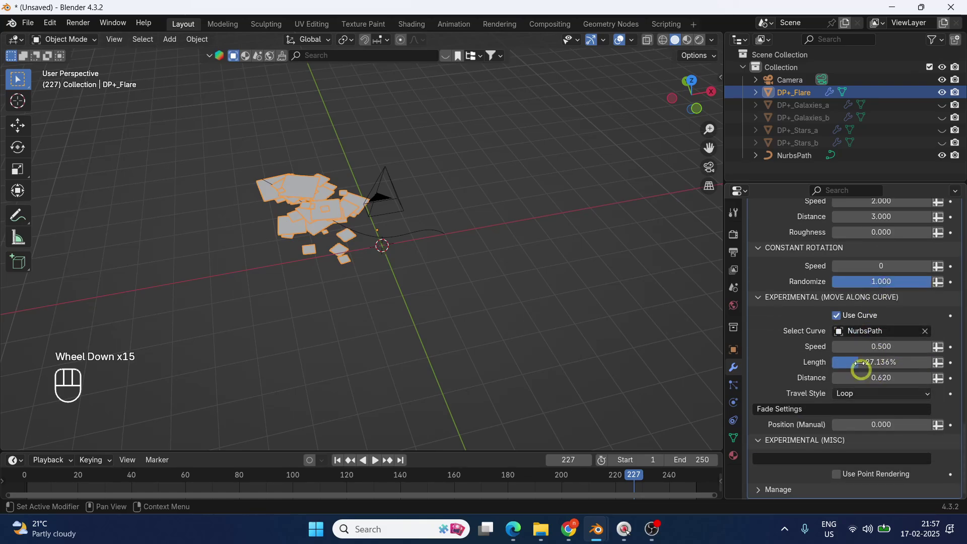
pyautogui.click(836, 316)
pyautogui.click(547, 248)
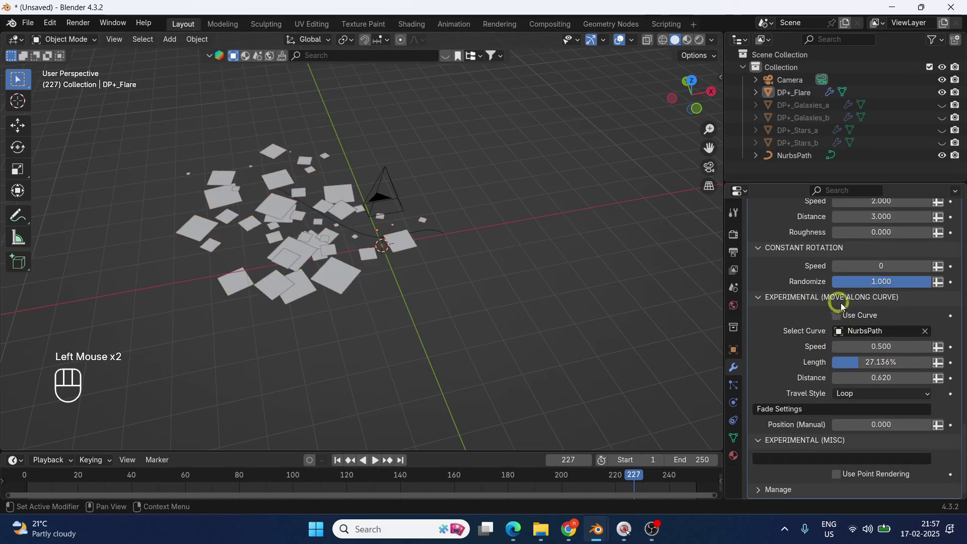
# Set DP+_Flare's particle Amount to 250
pyautogui.scroll(12, 842, 305)
pyautogui.scroll(3, 860, 318)
pyautogui.click(875, 330)
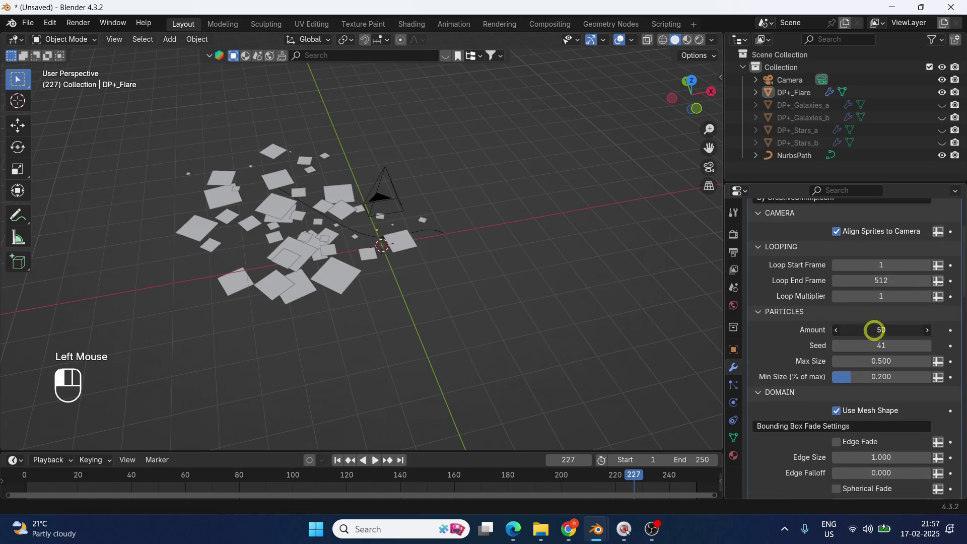
pyautogui.press('Return')
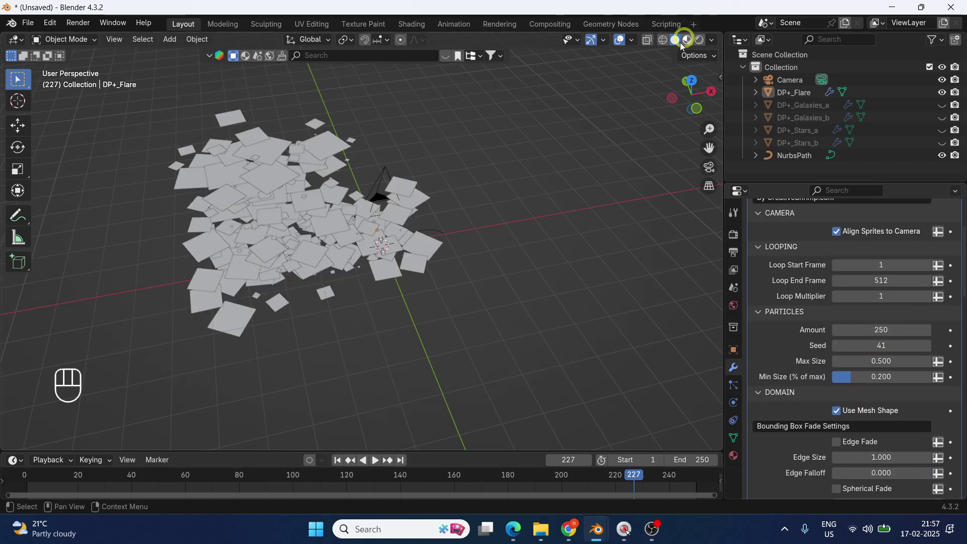
# Unhide DP+_Galaxies_a, DP+_Galaxies_b, DP+_Stars_a and DP+_Stars_b in the viewport, and deselect everything
pyautogui.click(943, 118)
pyautogui.click(943, 143)
pyautogui.click(493, 326)
# Move DP+_Flare so its particles spread around the scene origin, and enlarge the 3D view slightly over the timeline
pyautogui.moveTo(492, 325); pyautogui.dragTo(334, 264, button='middle')
pyautogui.click(334, 264)
pyautogui.moveTo(550, 342); pyautogui.dragTo(589, 284, button='middle')
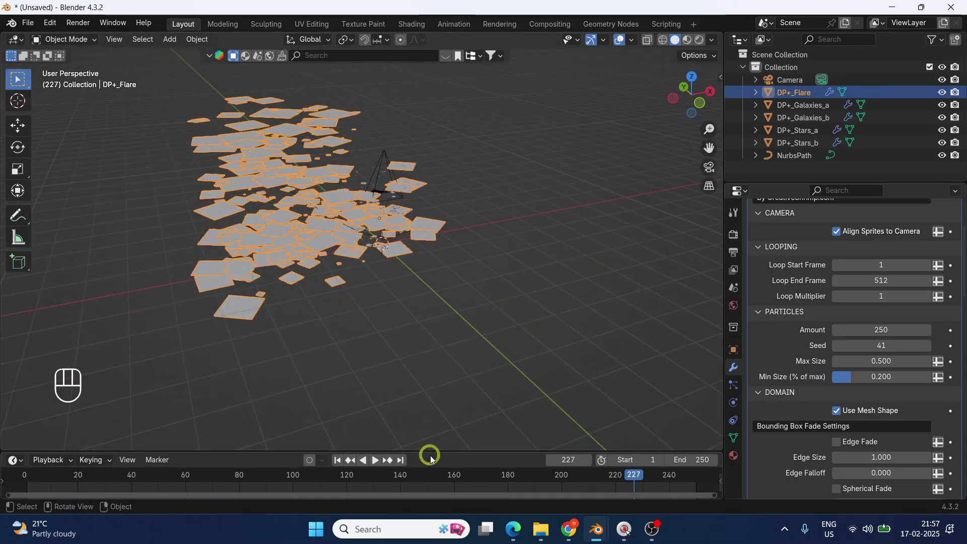
pyautogui.moveTo(437, 448); pyautogui.dragTo(431, 461)
pyautogui.click(411, 325)
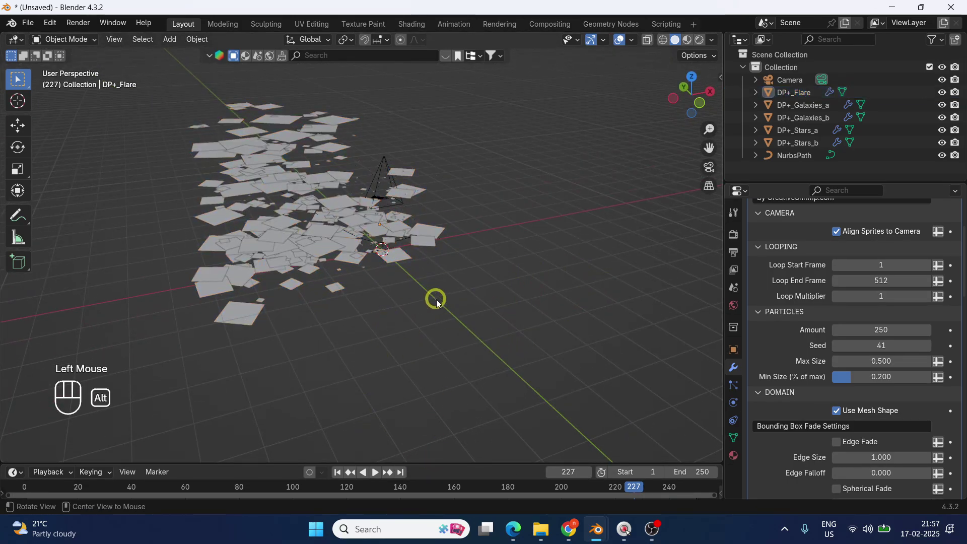
pyautogui.moveTo(432, 298); pyautogui.dragTo(338, 302, button='middle')
pyautogui.click(270, 246)
pyautogui.moveTo(270, 245); pyautogui.dragTo(352, 245)
pyautogui.moveTo(472, 313); pyautogui.dragTo(480, 356, button='middle')
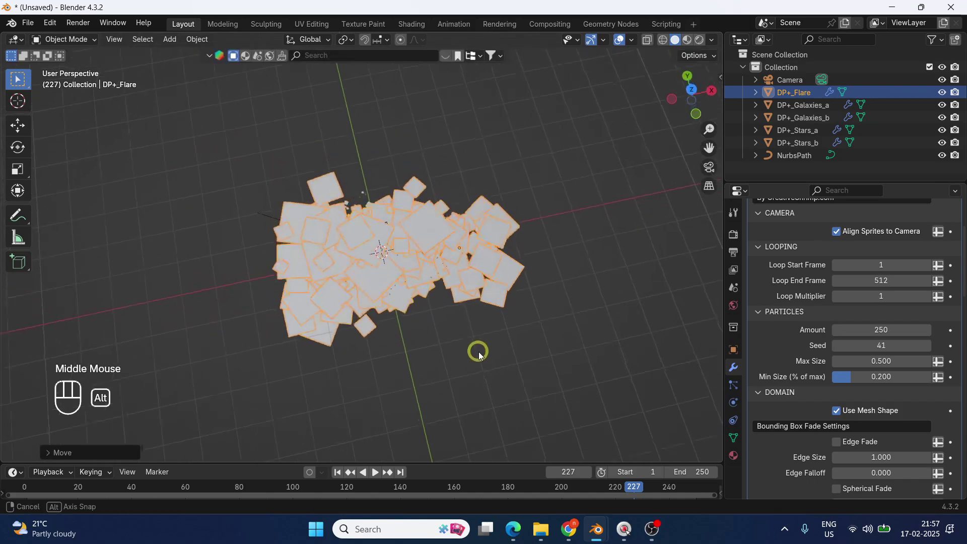
# Locate the camera among the particles, switch the viewport to Rendered shading, and look at the scene through the camera
pyautogui.click(794, 80)
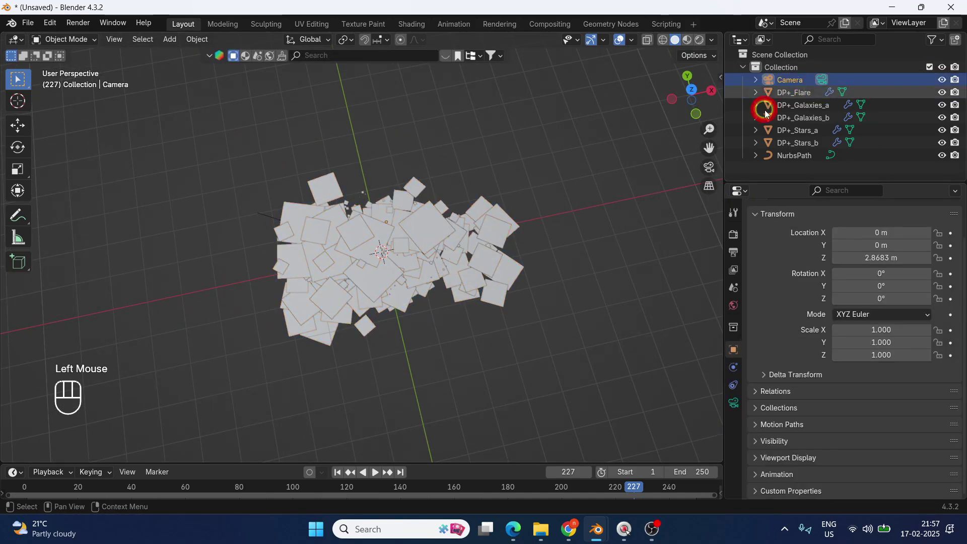
pyautogui.moveTo(393, 321); pyautogui.dragTo(363, 226, button='middle')
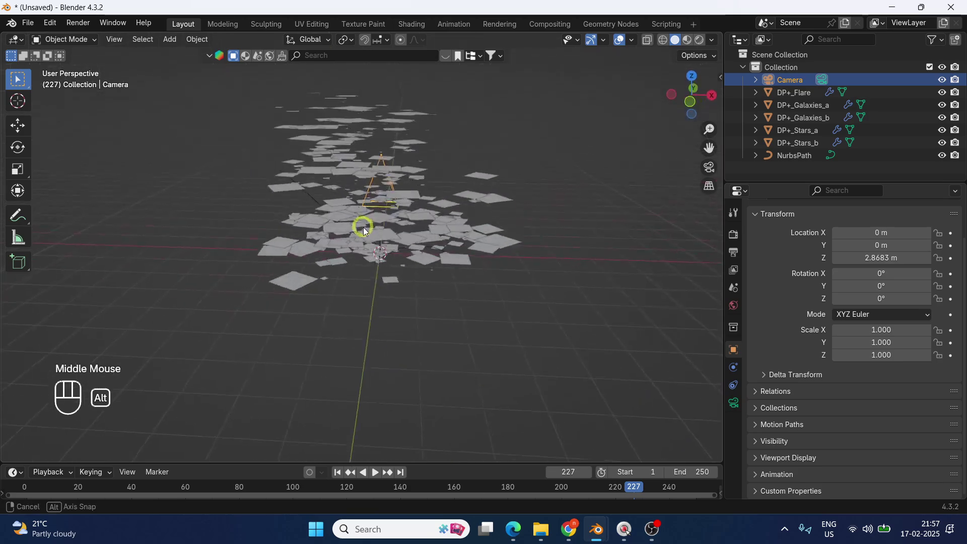
pyautogui.scroll(4, 392, 222)
pyautogui.moveTo(454, 193)
pyautogui.keyDown('shift'); pyautogui.mouseDown(button='middle')
pyautogui.moveTo(443, 252)
pyautogui.moveTo(460, 196)
pyautogui.mouseUp(button='middle'); pyautogui.keyUp('shift')
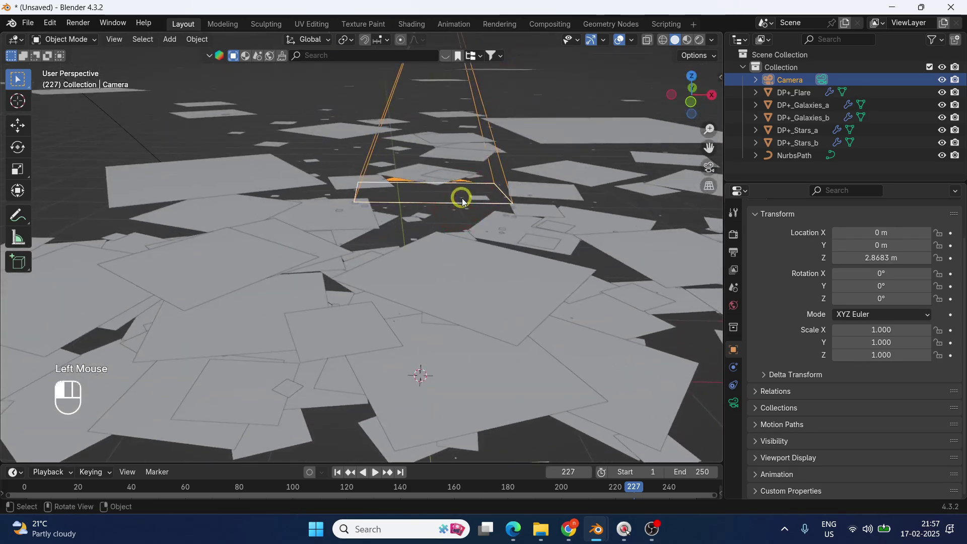
pyautogui.click(460, 196)
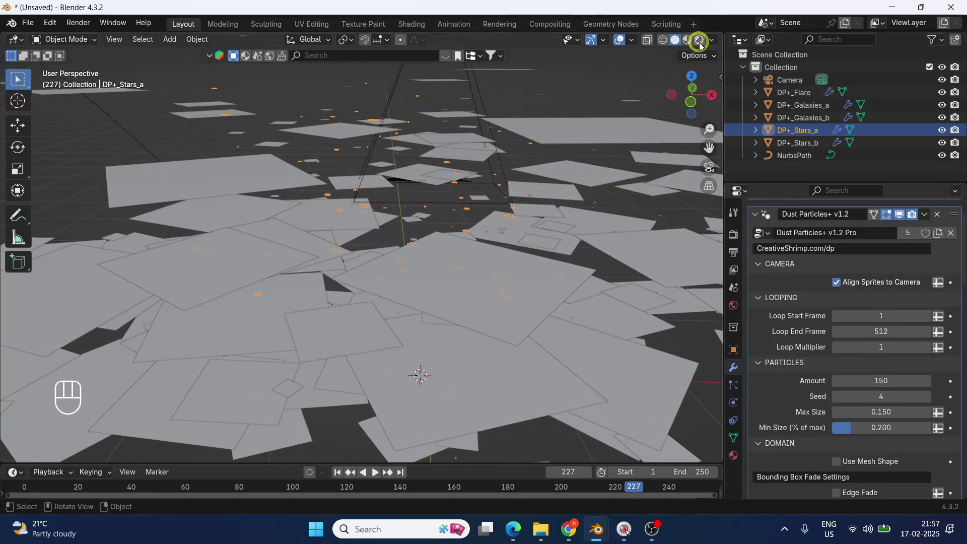
pyautogui.click(633, 103)
pyautogui.press('KP_0')
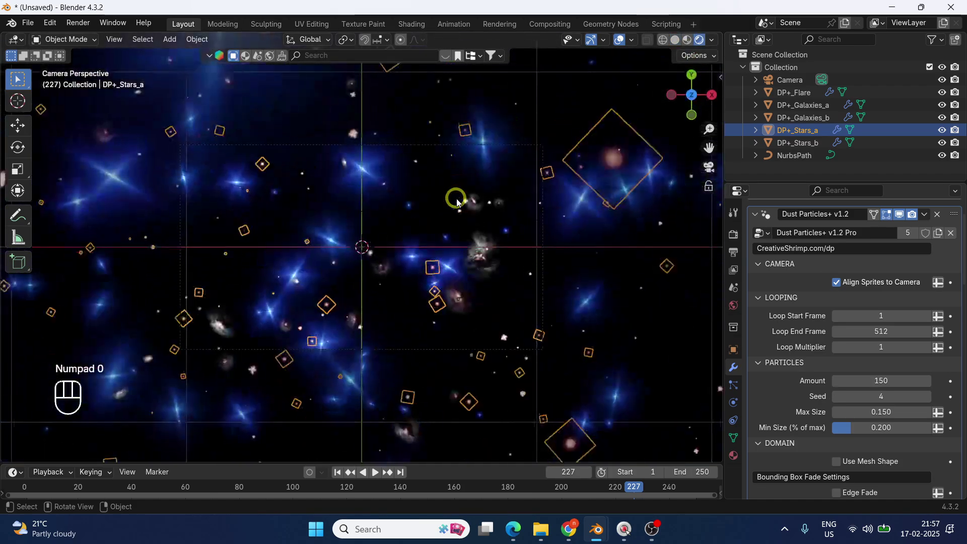
pyautogui.scroll(-2, 413, 259)
pyautogui.scroll(1, 413, 258)
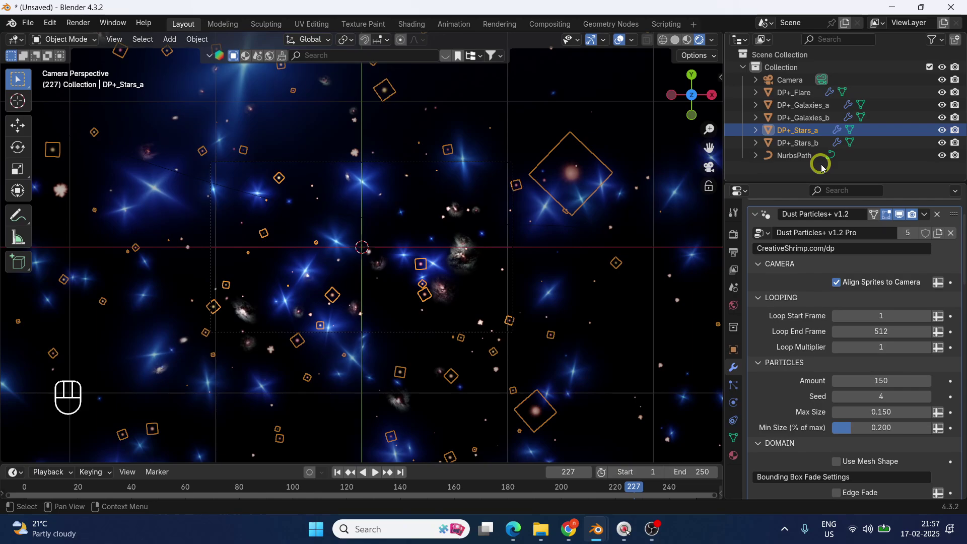
# Hide DP+_Flare and both DP+_Galaxies and DP+_Stars objects in the viewport
pyautogui.click(942, 93)
pyautogui.click(943, 105)
pyautogui.click(942, 118)
pyautogui.click(942, 130)
pyautogui.click(942, 143)
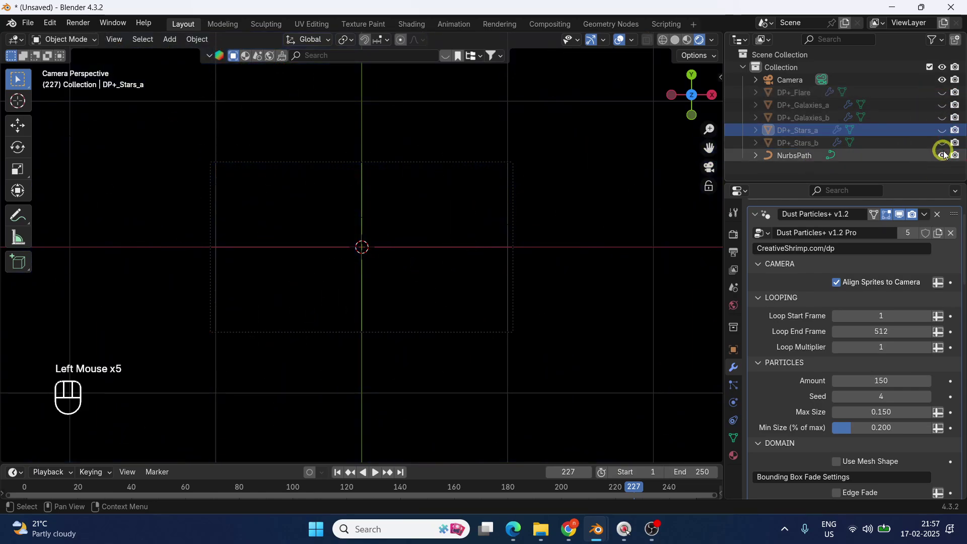
# Delete the NurbsPath curve from the scene and select DP+_Stars_b
pyautogui.click(859, 157)
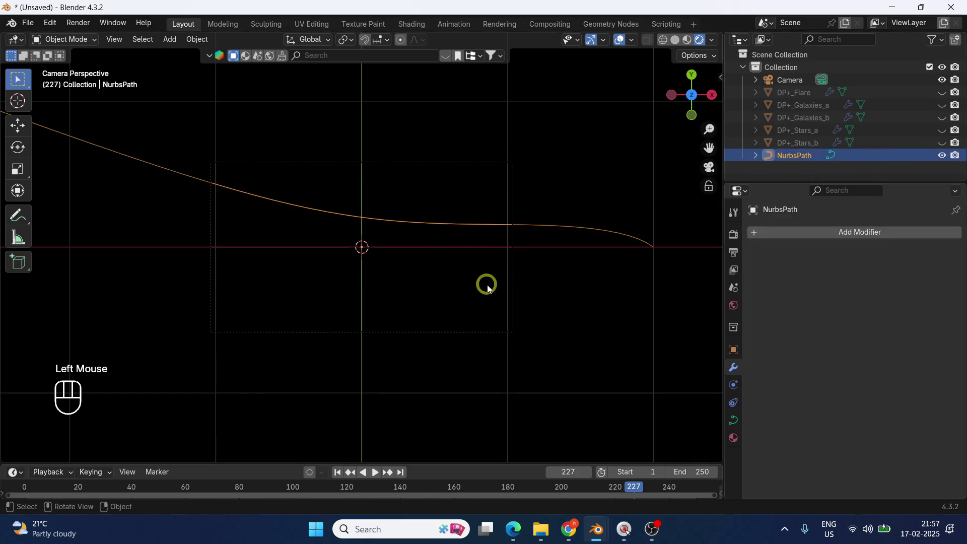
pyautogui.press('Delete')
pyautogui.click(885, 143)
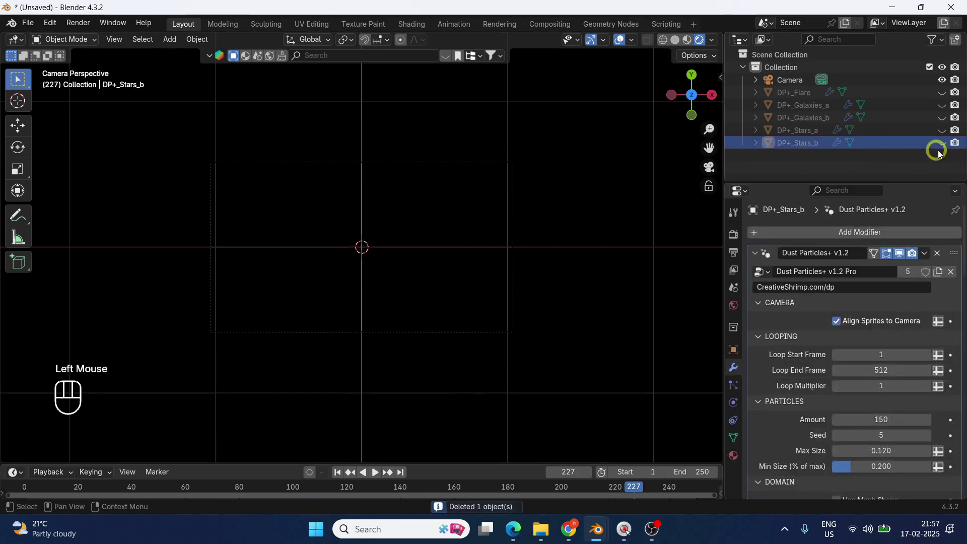
# Show DP+_Stars_b in the viewport and set its particle Amount to 250
pyautogui.click(943, 143)
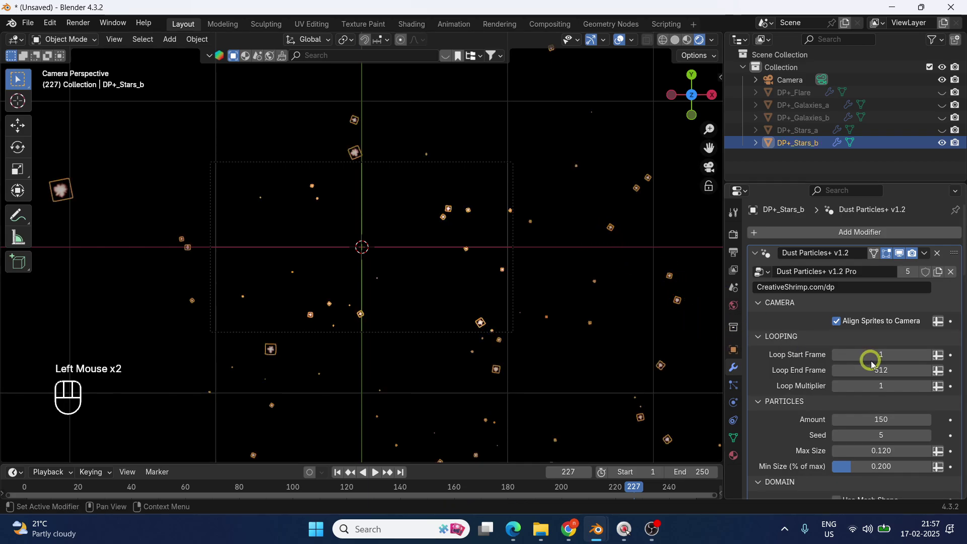
pyautogui.scroll(-3, 872, 364)
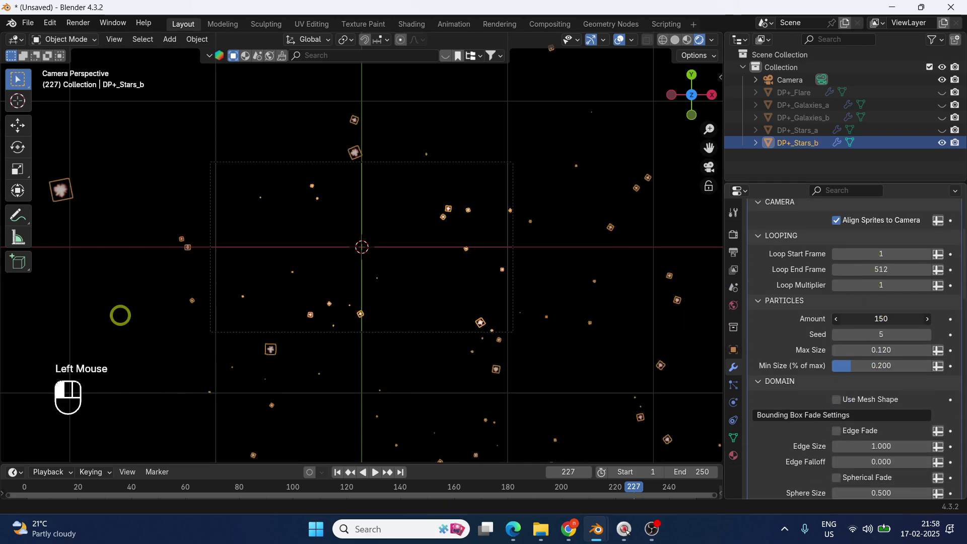
pyautogui.press('Return')
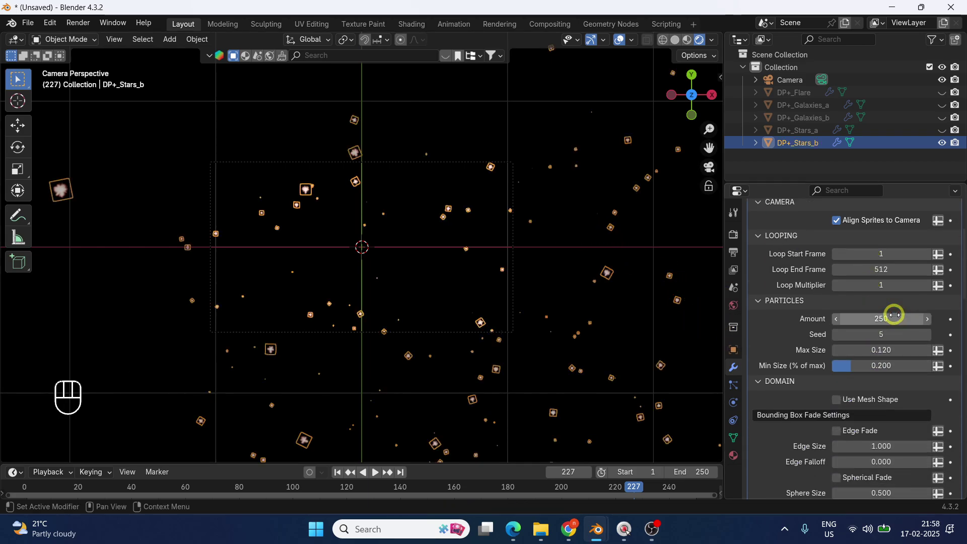
# Enable wind for DP+_Stars_b with Speed X 0 and Speed Z 4
pyautogui.scroll(-7, 820, 396)
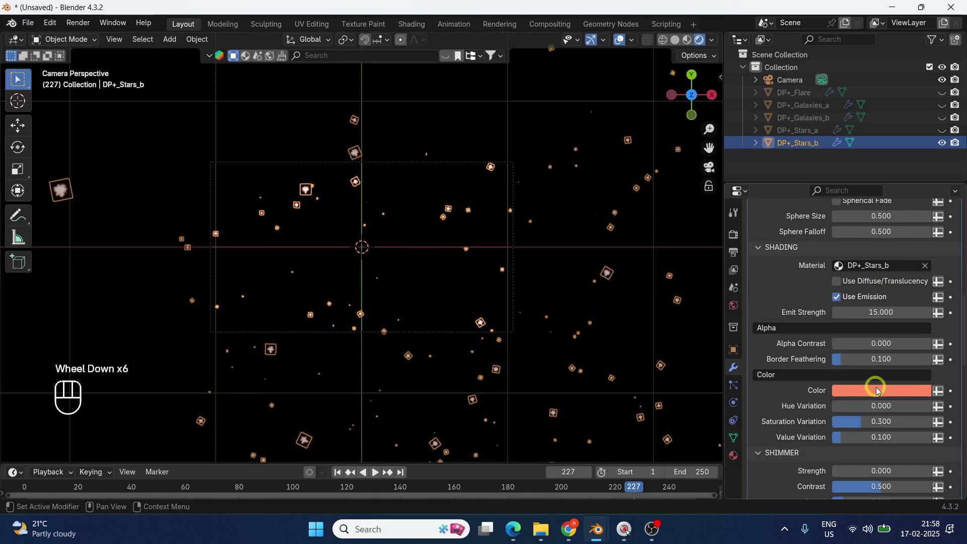
pyautogui.scroll(-4, 876, 386)
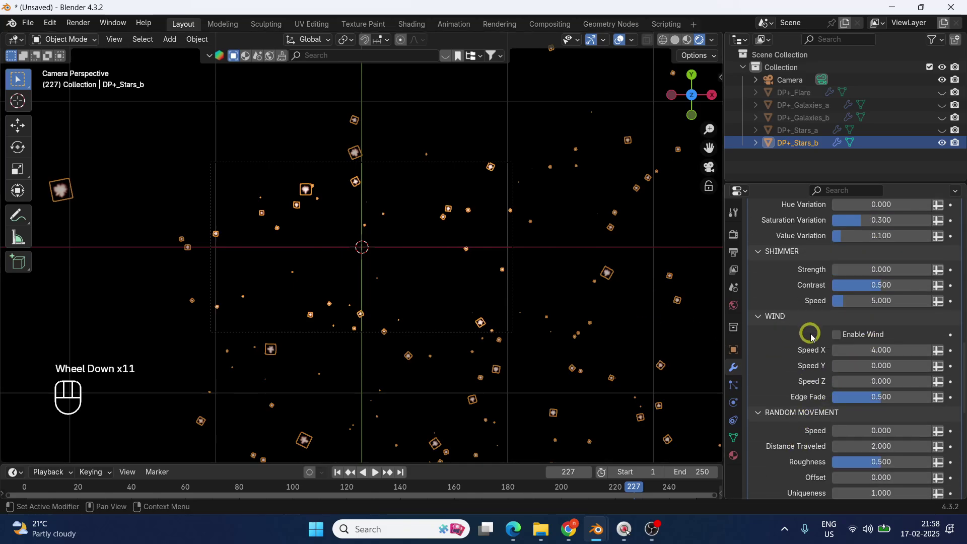
pyautogui.click(838, 336)
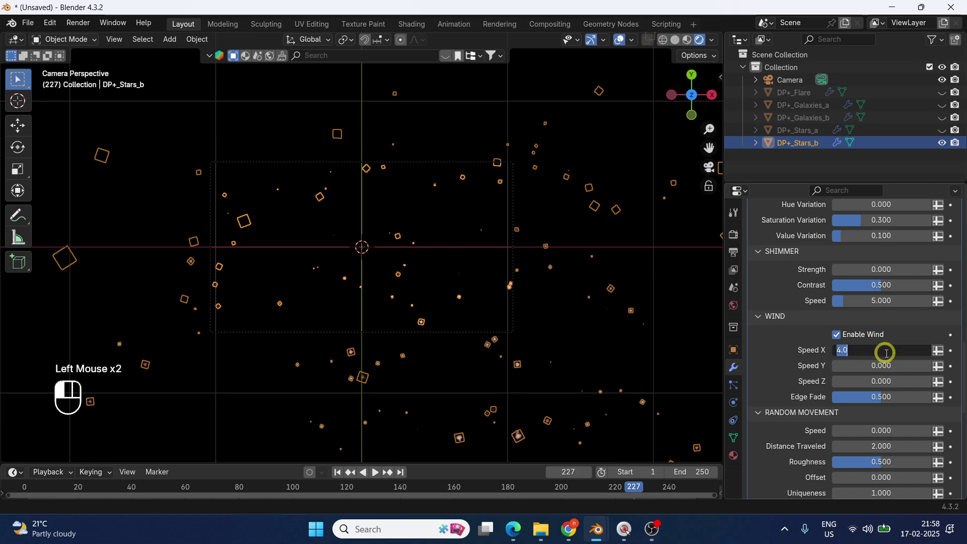
pyautogui.press('Return')
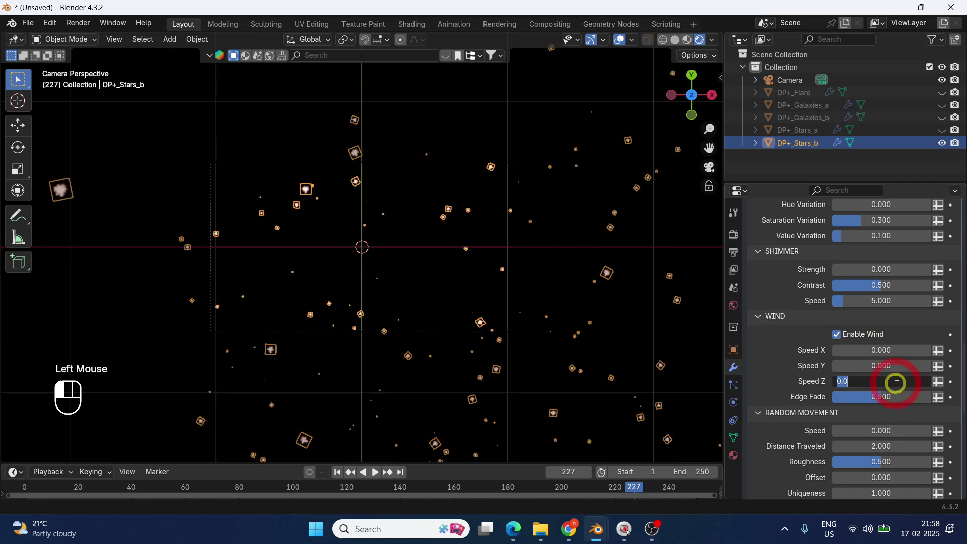
pyautogui.click(897, 384)
pyautogui.write('4')
pyautogui.press('Return')
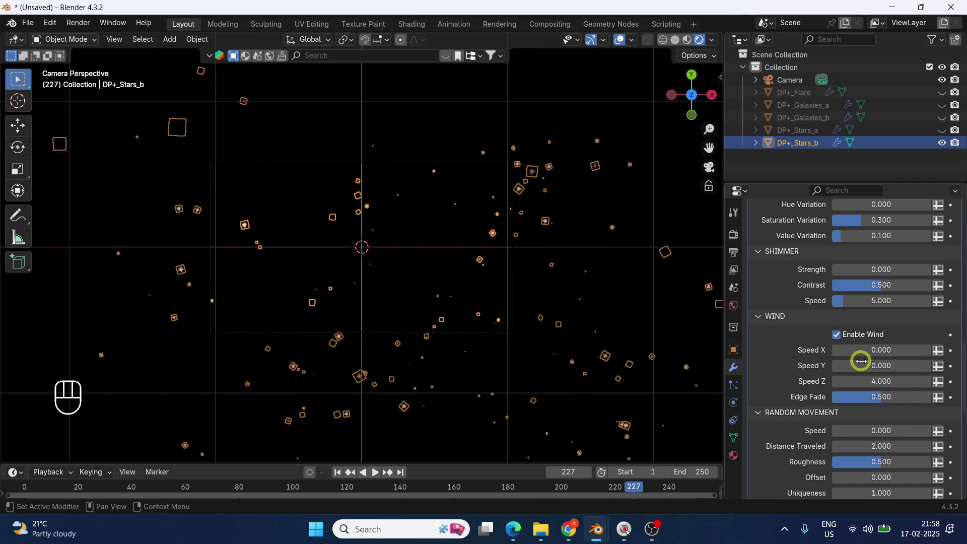
# Hide DP+_Stars_b, show DP+_Stars_a instead, and set its particle Amount to 250
pyautogui.click(942, 143)
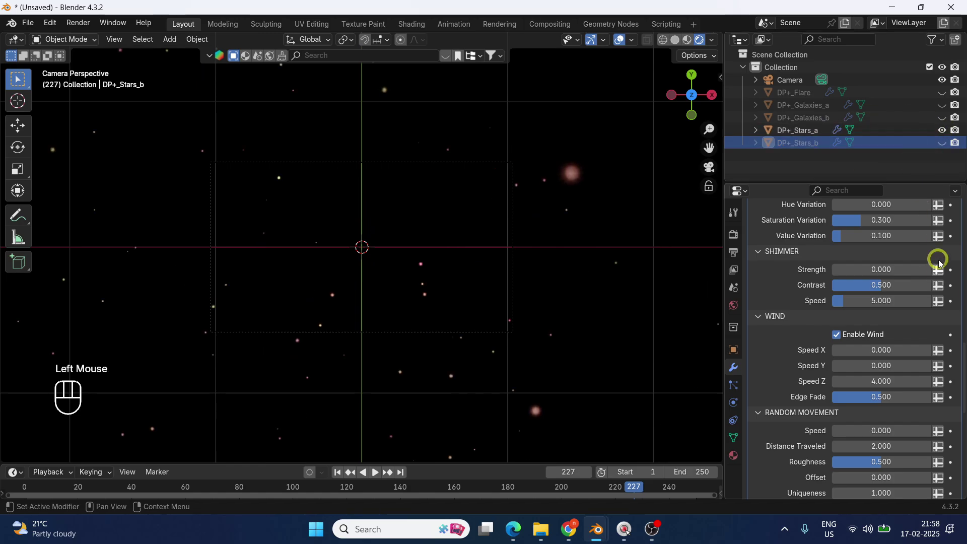
pyautogui.click(574, 177)
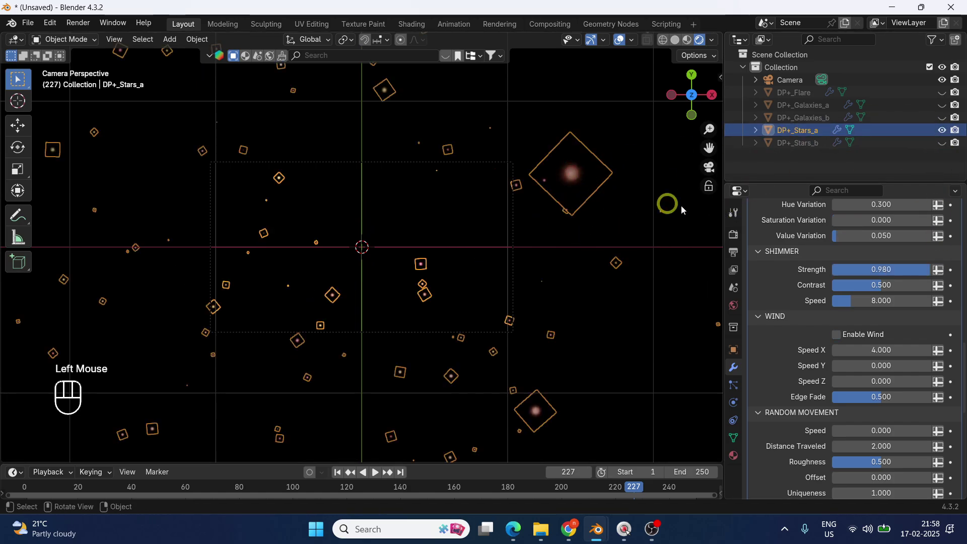
pyautogui.scroll(10, 846, 327)
pyautogui.scroll(4, 861, 344)
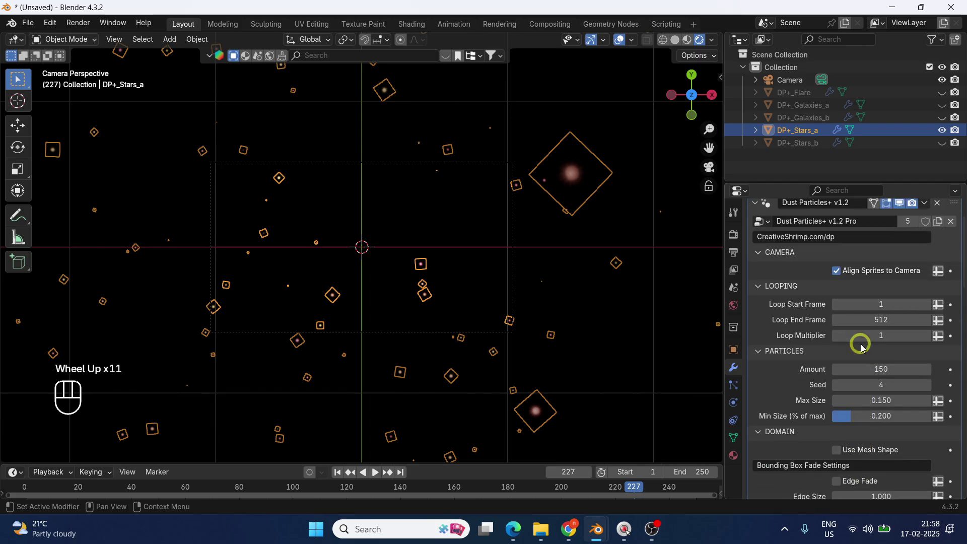
pyautogui.scroll(-2, 860, 351)
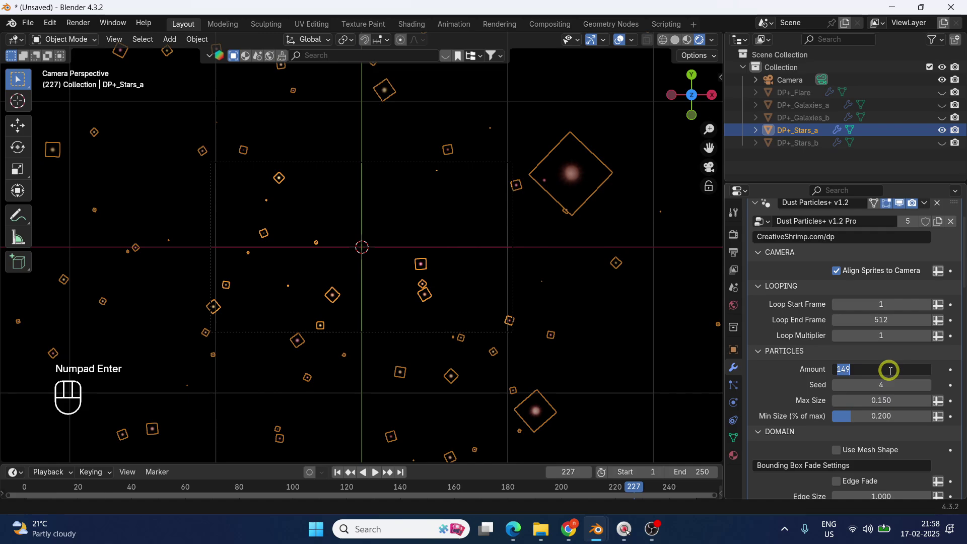
pyautogui.write('0')
pyautogui.press('Return')
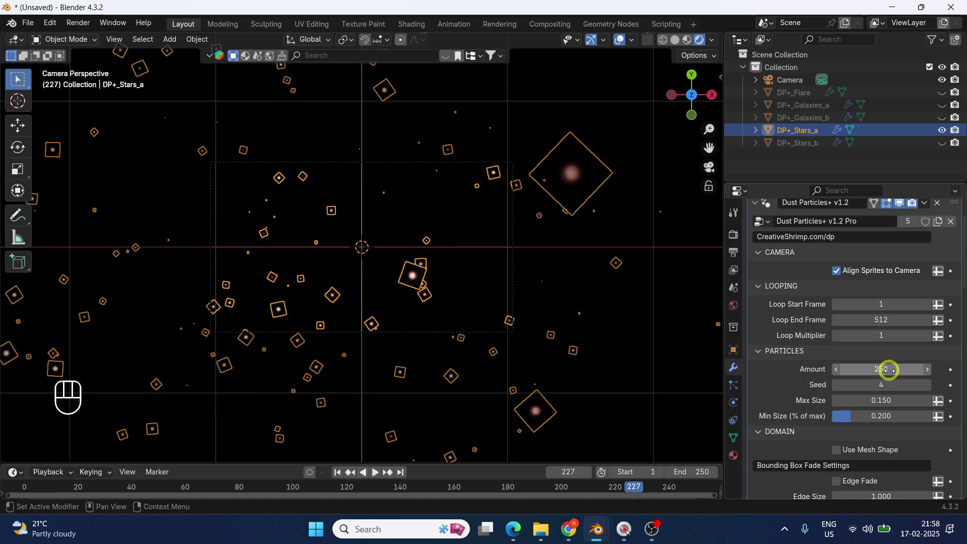
# Enable wind for DP+_Stars_a with Speed X 0 and Speed Z 4
pyautogui.scroll(-5, 887, 383)
pyautogui.scroll(-5, 873, 388)
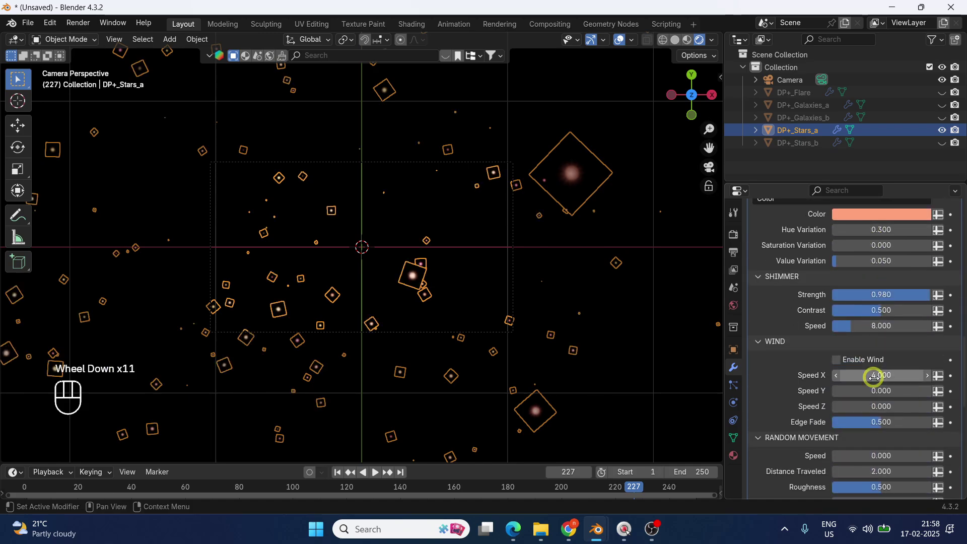
pyautogui.scroll(-7, 874, 378)
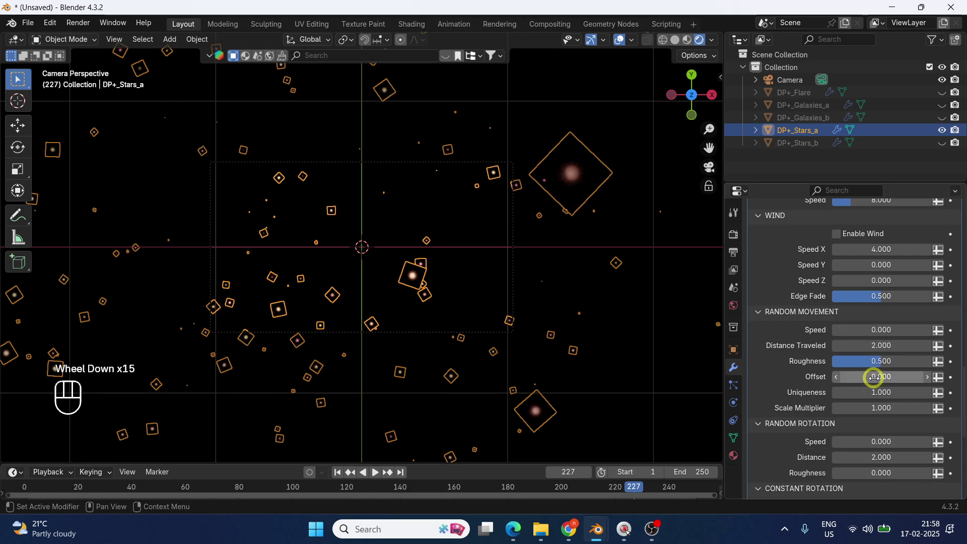
pyautogui.scroll(-3, 875, 382)
pyautogui.scroll(8, 873, 379)
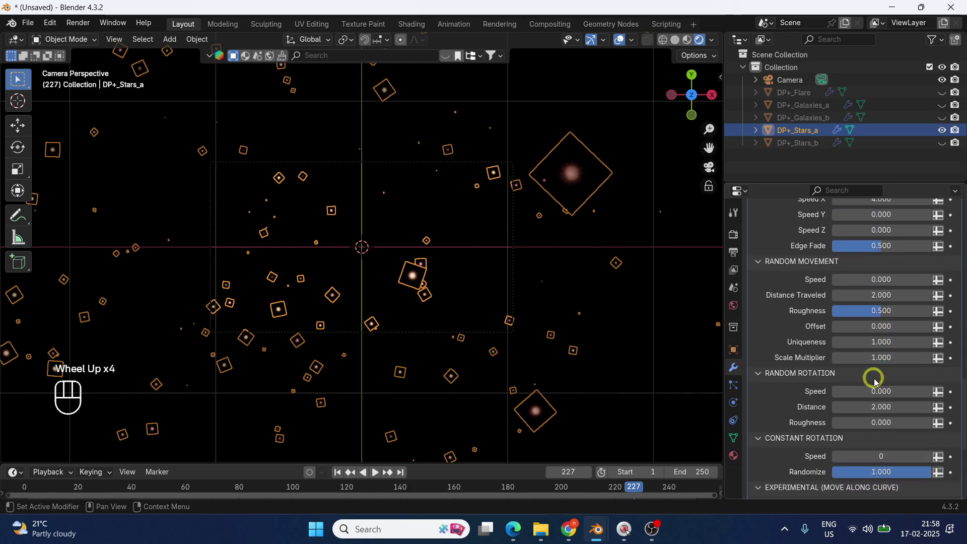
pyautogui.click(837, 284)
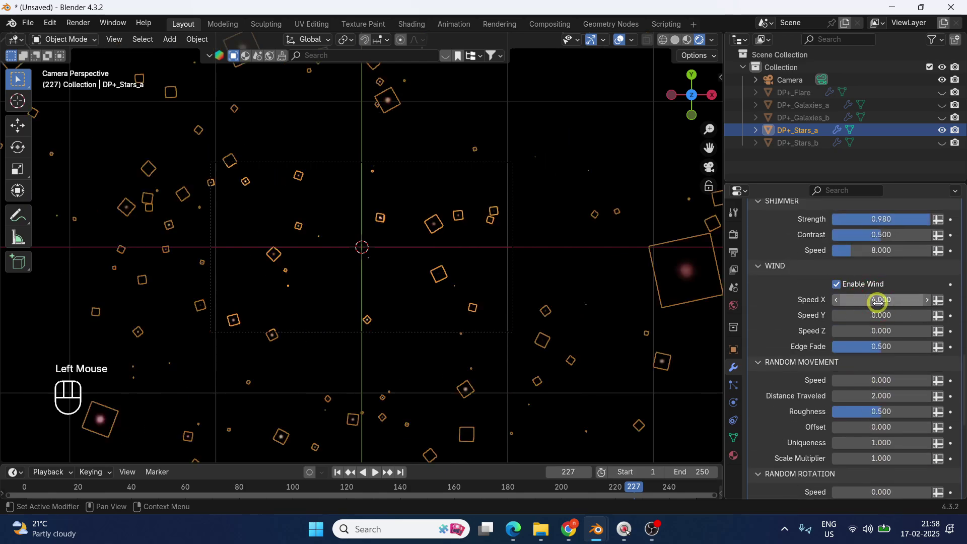
pyautogui.doubleClick(877, 298)
pyautogui.write('0')
pyautogui.press('Return')
pyautogui.moveTo(878, 328); pyautogui.dragTo(883, 328)
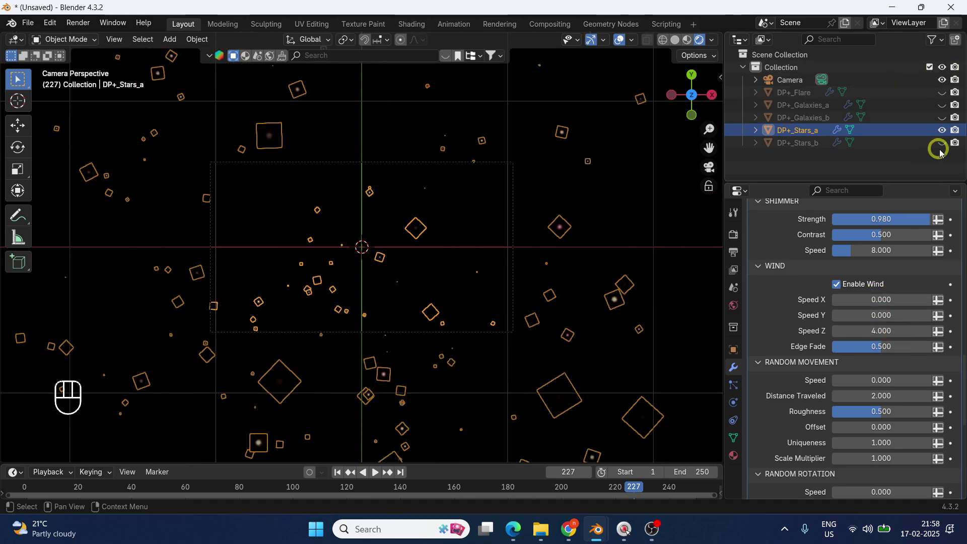
# Hide DP+_Stars_a, show DP+_Galaxies_b instead, and increase its particle Amount
pyautogui.click(942, 130)
pyautogui.click(943, 117)
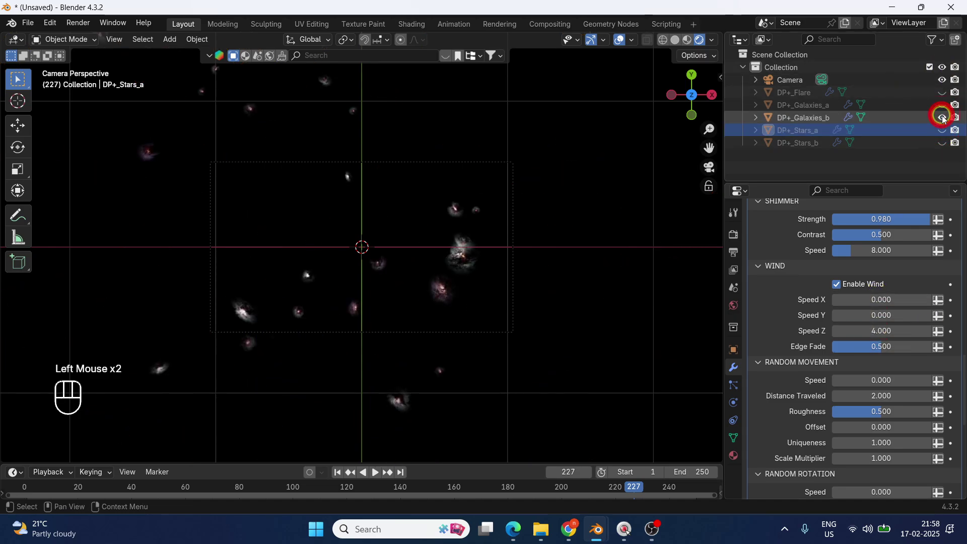
pyautogui.click(814, 118)
pyautogui.scroll(9, 859, 322)
pyautogui.scroll(-1, 896, 378)
pyautogui.click(890, 371)
# Enable wind for DP+_Galaxies_b with Speed X 0 and Speed Z 4
pyautogui.scroll(-2, 879, 379)
pyautogui.scroll(-8, 880, 382)
pyautogui.scroll(4, 871, 378)
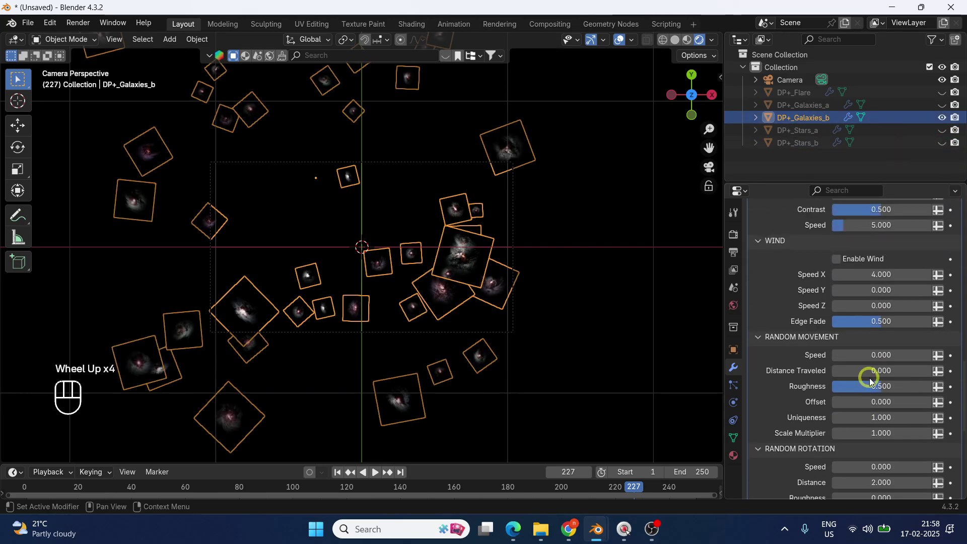
pyautogui.click(851, 259)
# Hide DP+_Galaxies_b, show DP+_Galaxies_a instead, and increase its particle Amount
pyautogui.click(942, 118)
pyautogui.click(819, 105)
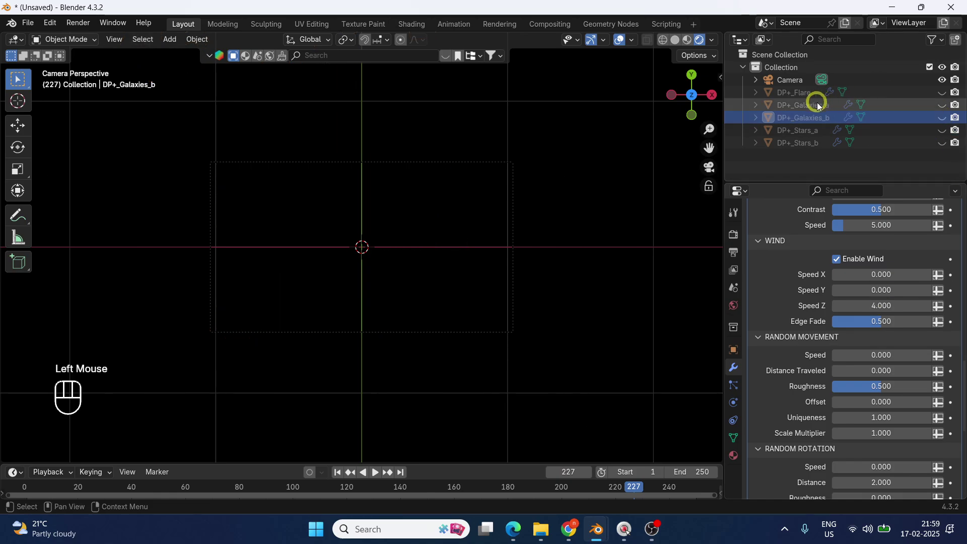
pyautogui.click(941, 105)
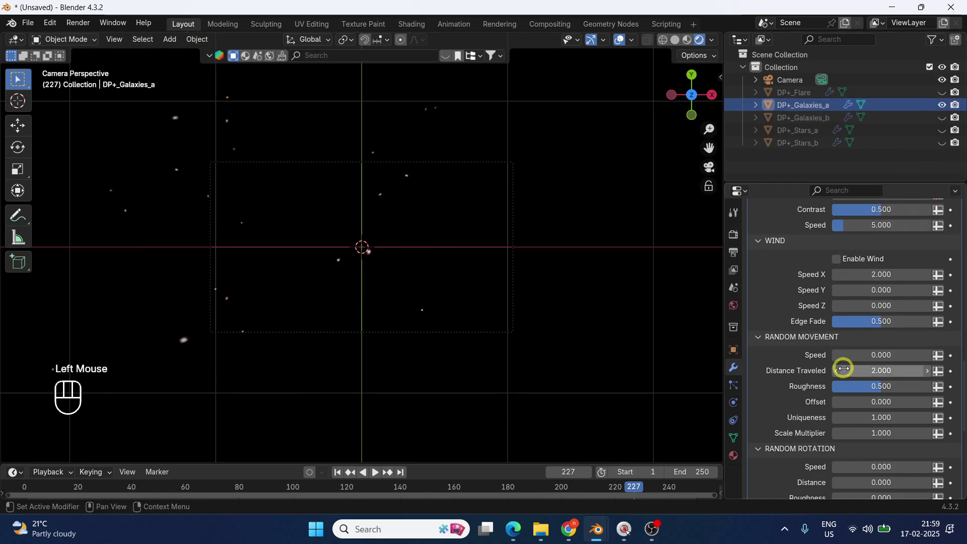
pyautogui.scroll(14, 842, 365)
pyautogui.click(902, 393)
pyautogui.scroll(-8, 883, 374)
pyautogui.scroll(-4, 845, 367)
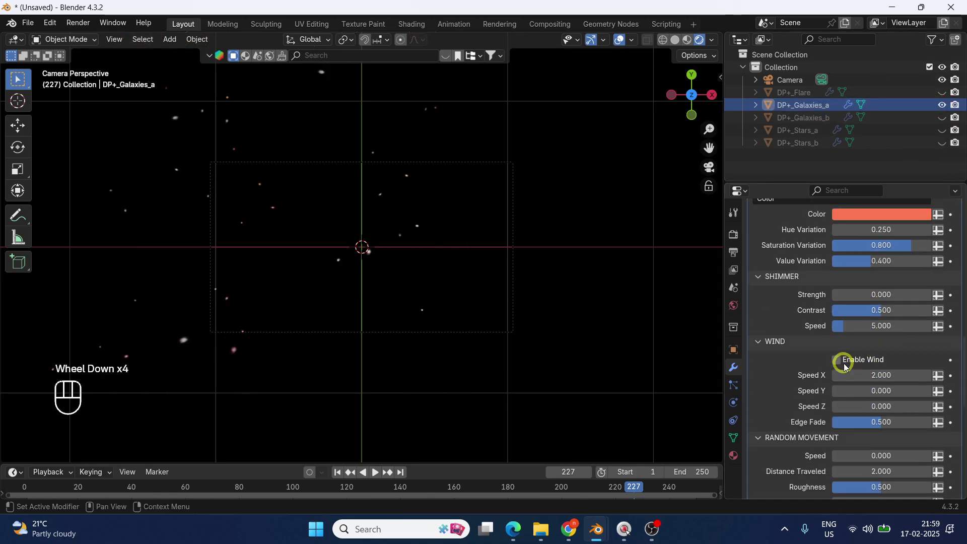
# Show DP+_Flare in place of DP+_Galaxies_a and enable its wind with Speed X 0 and Speed Z 4
pyautogui.click(942, 105)
pyautogui.click(794, 92)
pyautogui.click(942, 92)
pyautogui.scroll(8, 840, 310)
pyautogui.scroll(-7, 851, 310)
pyautogui.scroll(2, 842, 313)
pyautogui.click(840, 313)
pyautogui.press('KP_Enter')
pyautogui.write('4')
pyautogui.press('KP_Enter')
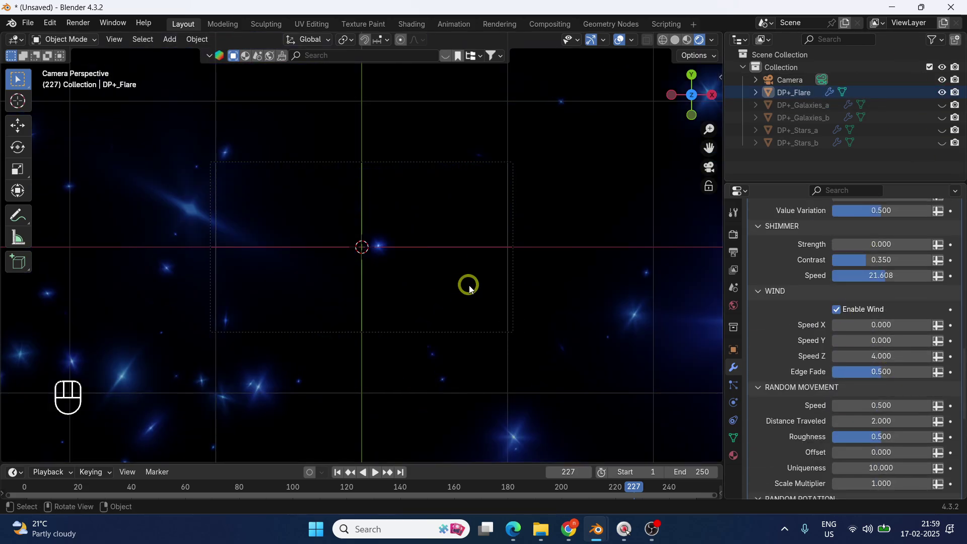
# Select DP+_Flare and inspect its particles from outside the camera, returning to the camera view
pyautogui.click(620, 285)
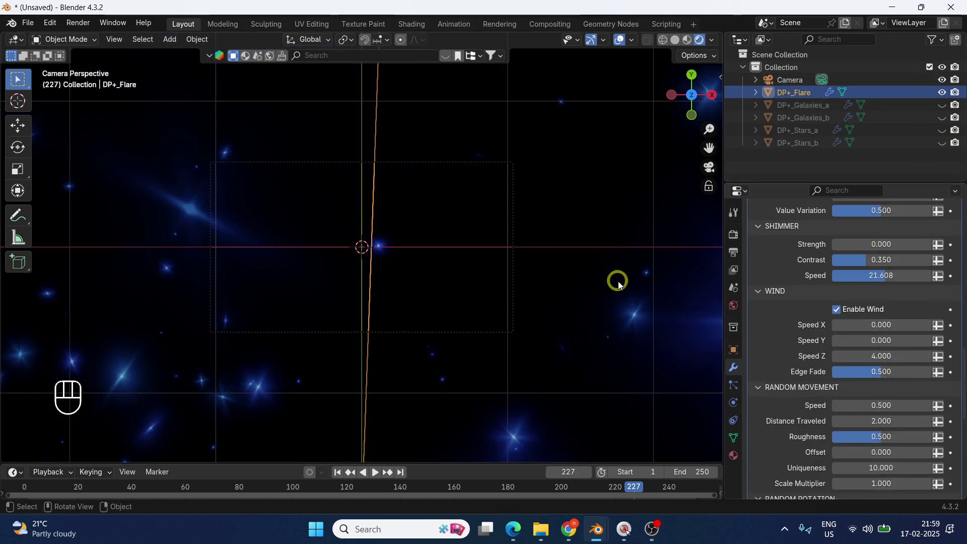
pyautogui.press('KP_0')
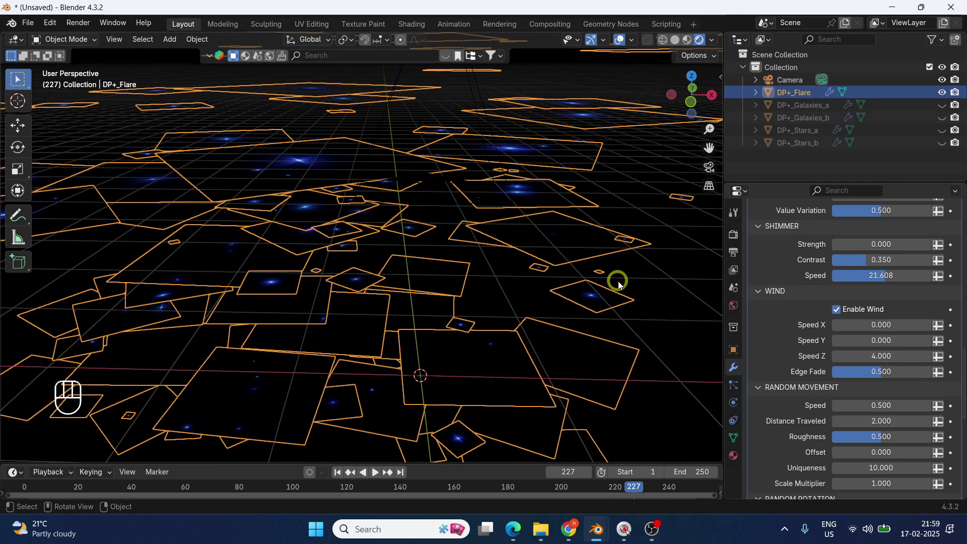
pyautogui.press('KP_0')
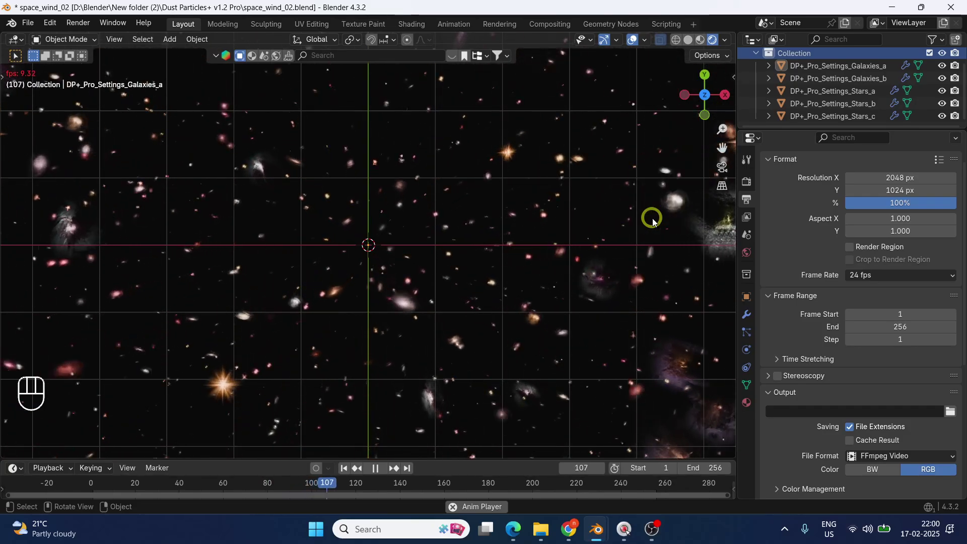
# Stop the animation playback in space_wind_02.blend
pyautogui.press('space')
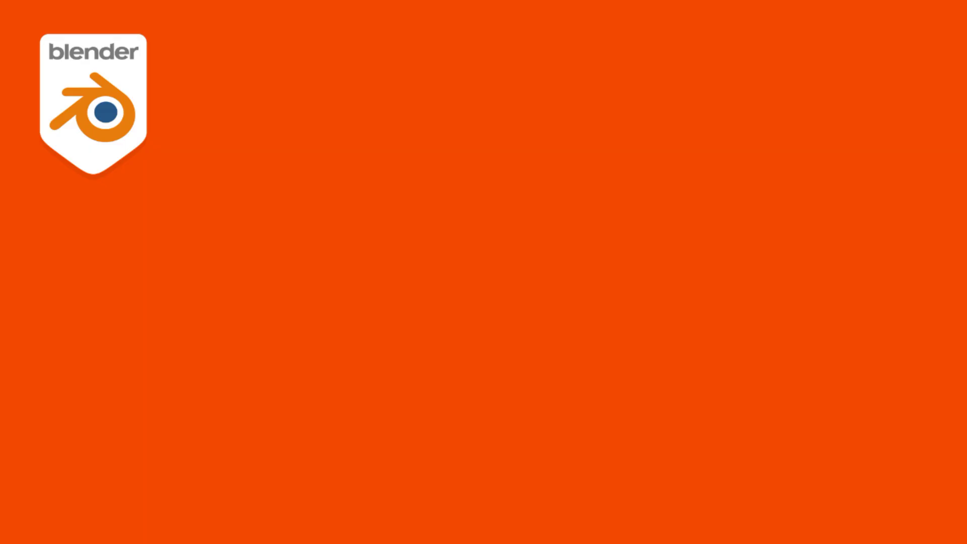